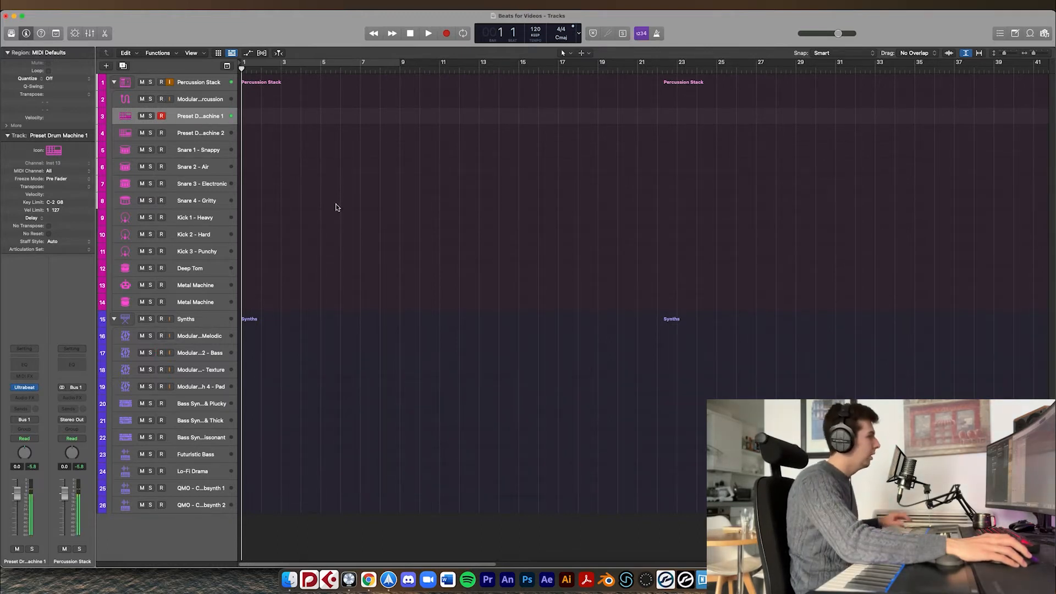
- Audition the second preset drum machine and the four snare tracks in the Percussion Stack
click(220, 138)
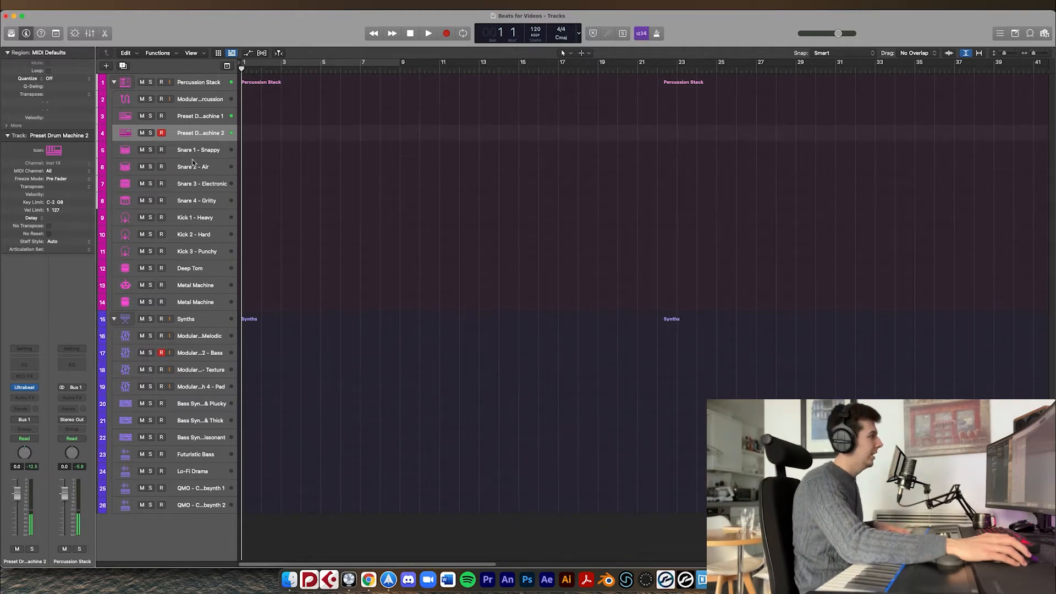
key(Down)
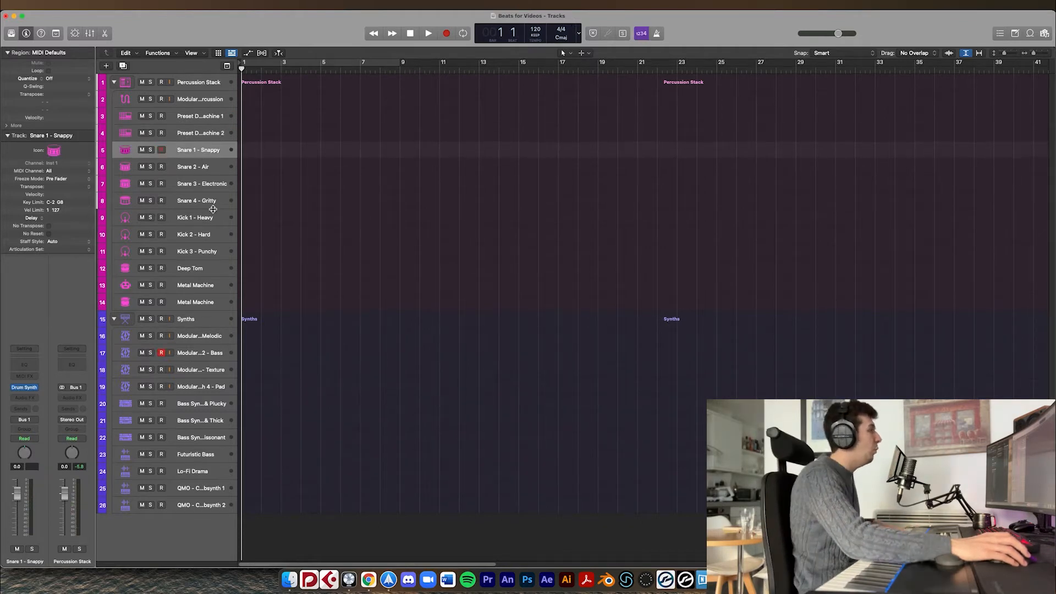
click(209, 173)
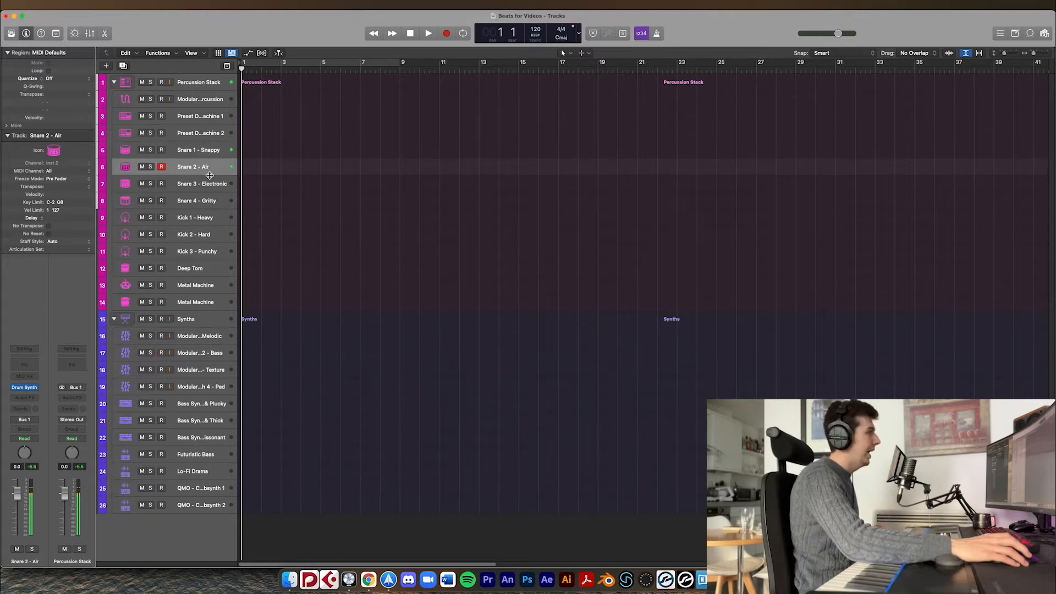
click(218, 186)
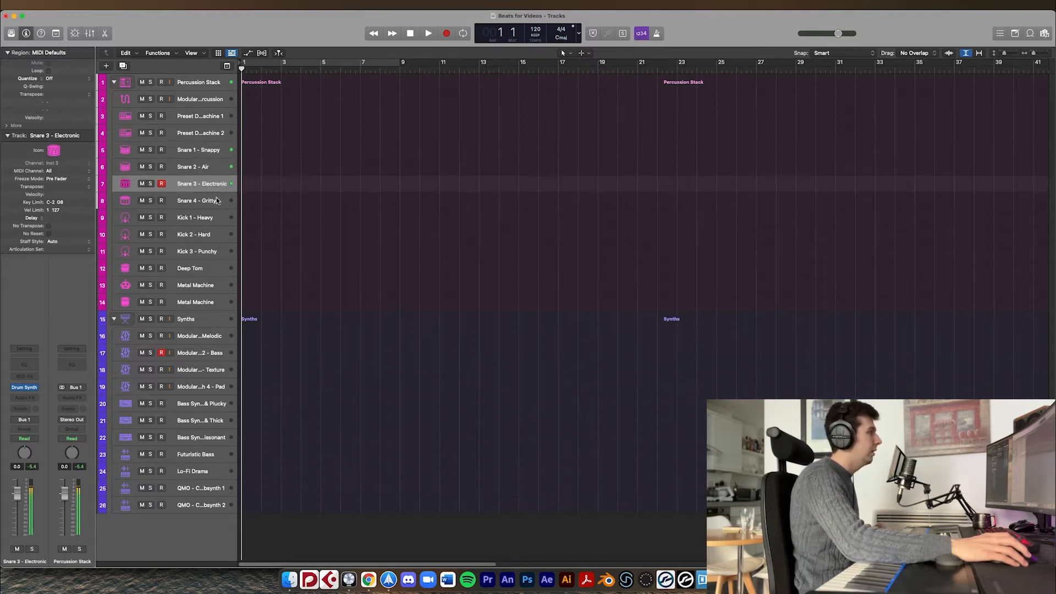
click(219, 200)
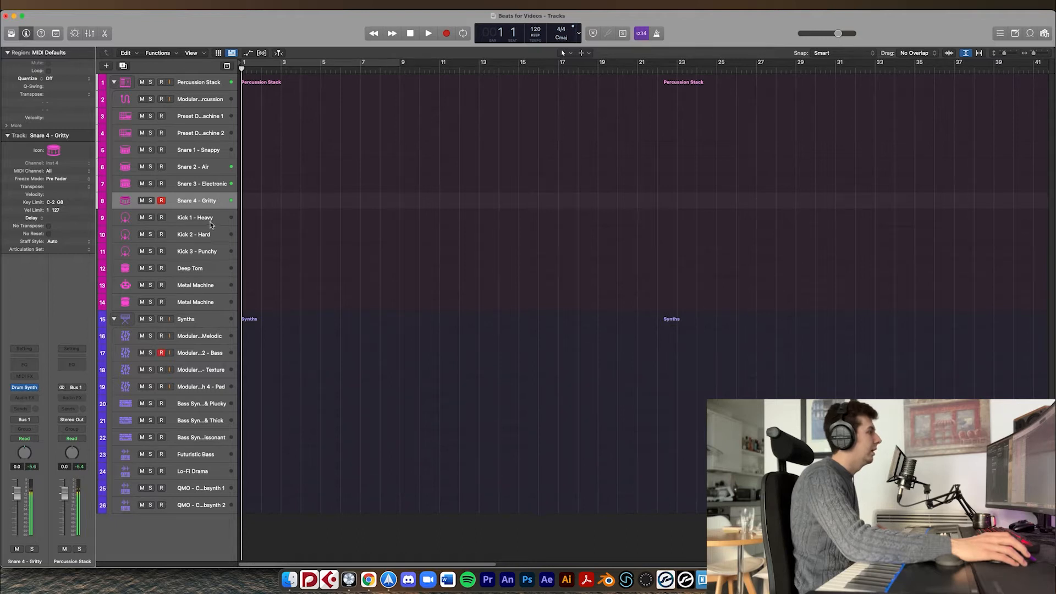
- Audition the Heavy, Hard and Punchy kick tracks, the Deep Tom track and the first Metal Machine track
click(210, 220)
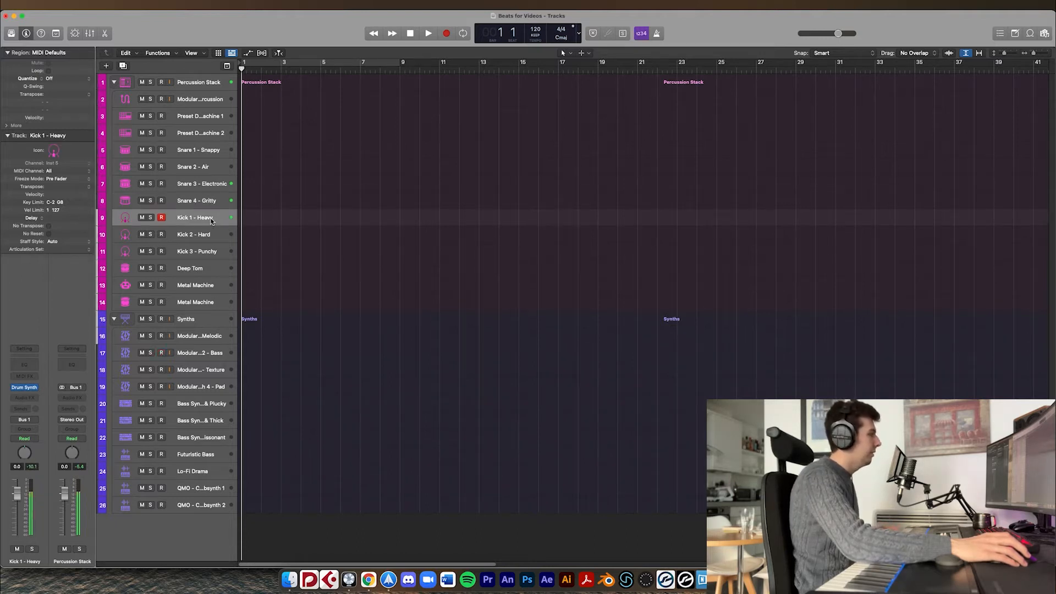
click(208, 237)
click(208, 253)
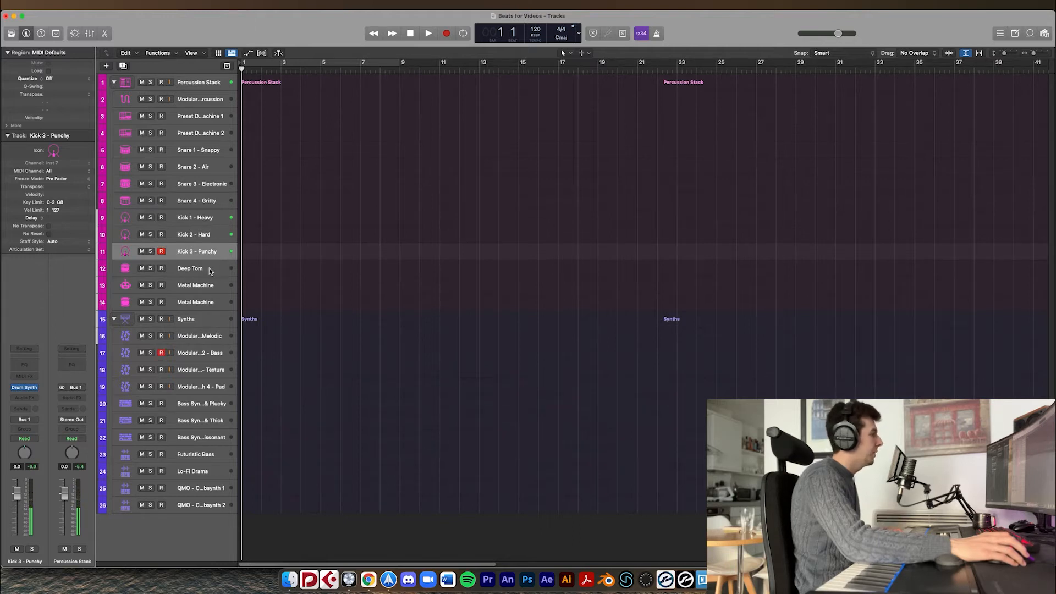
click(211, 270)
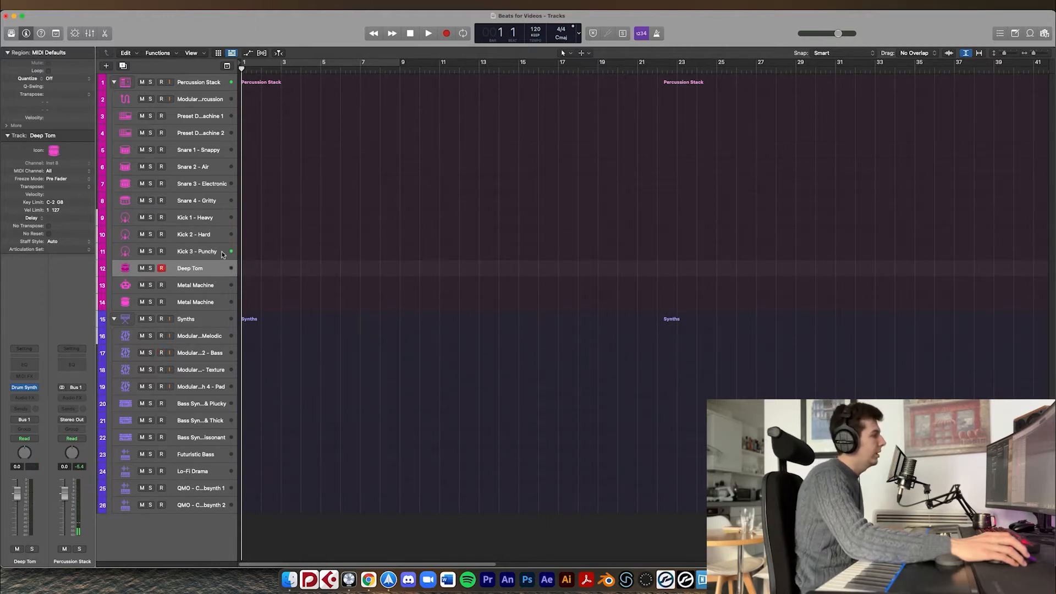
click(214, 287)
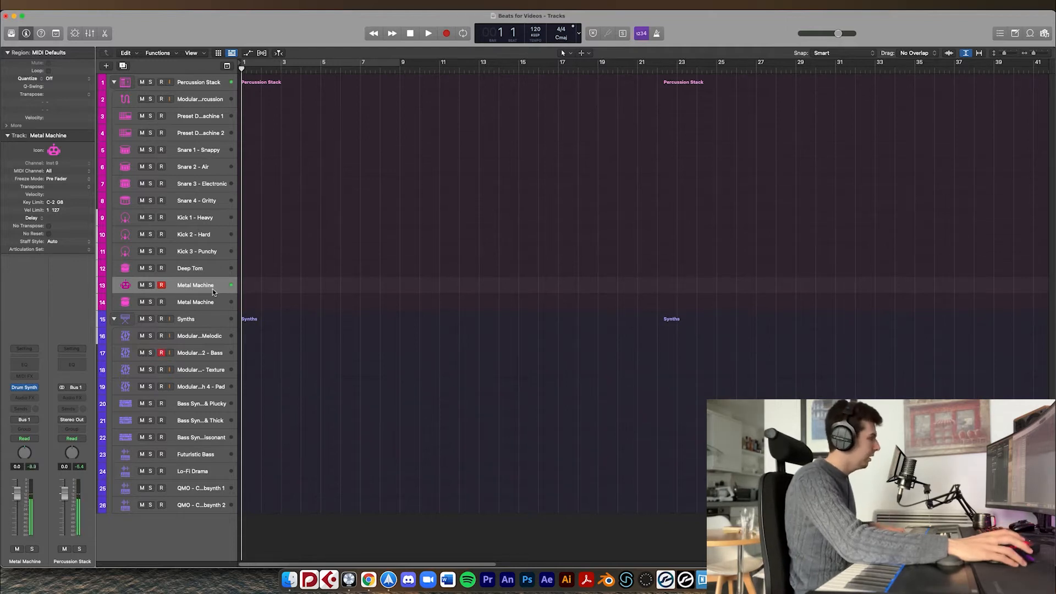
- Rename the second Metal Machine track, the last one in the Percussion Stack, as Tom
double_click(210, 301)
text(Tom)
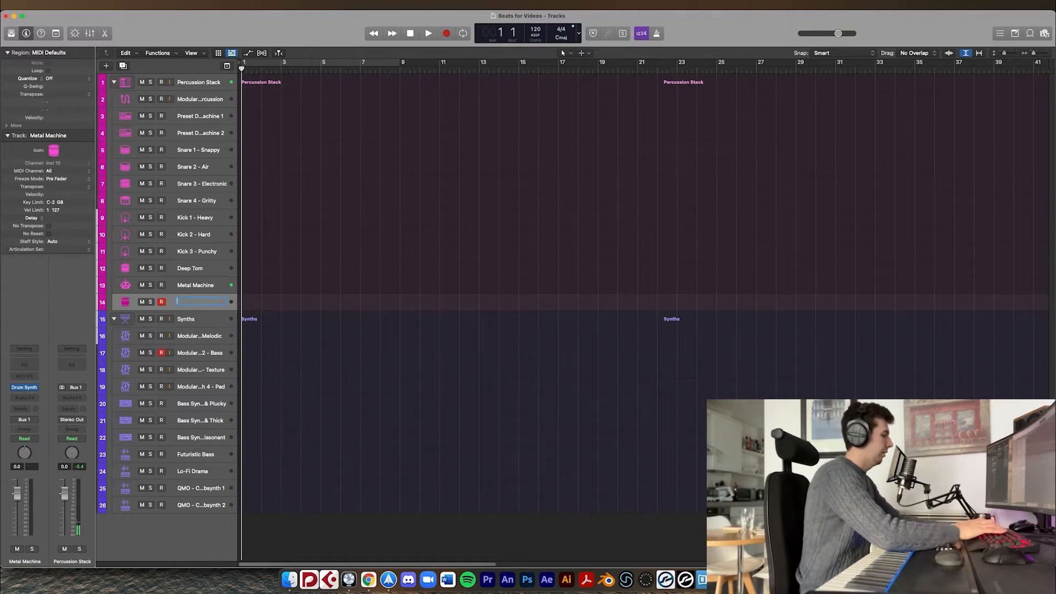
key(Return)
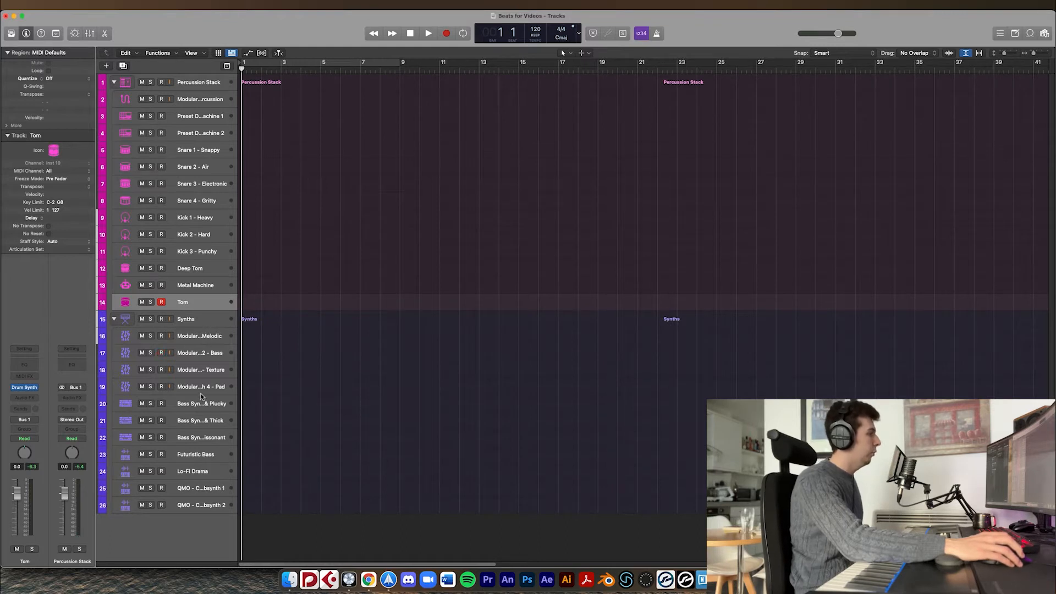
- Go through the modular synth tracks in the Synths stack, from Melodic to Pad
click(217, 336)
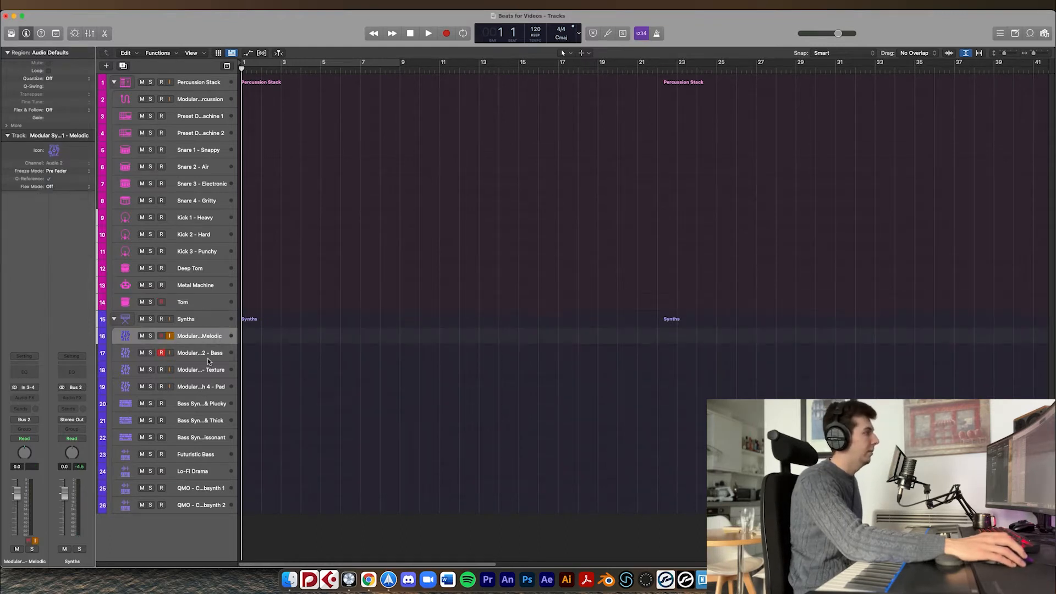
key(Down)
key(Down)
key(Down)
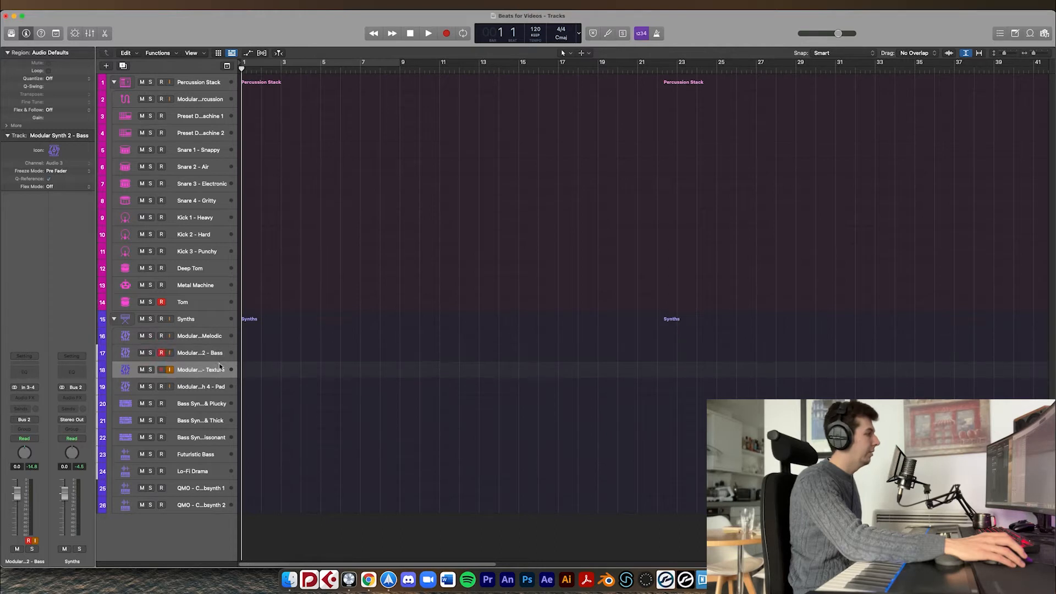
- Audition the three bass synth tracks: Plucky, Thick and Dissonant
click(199, 405)
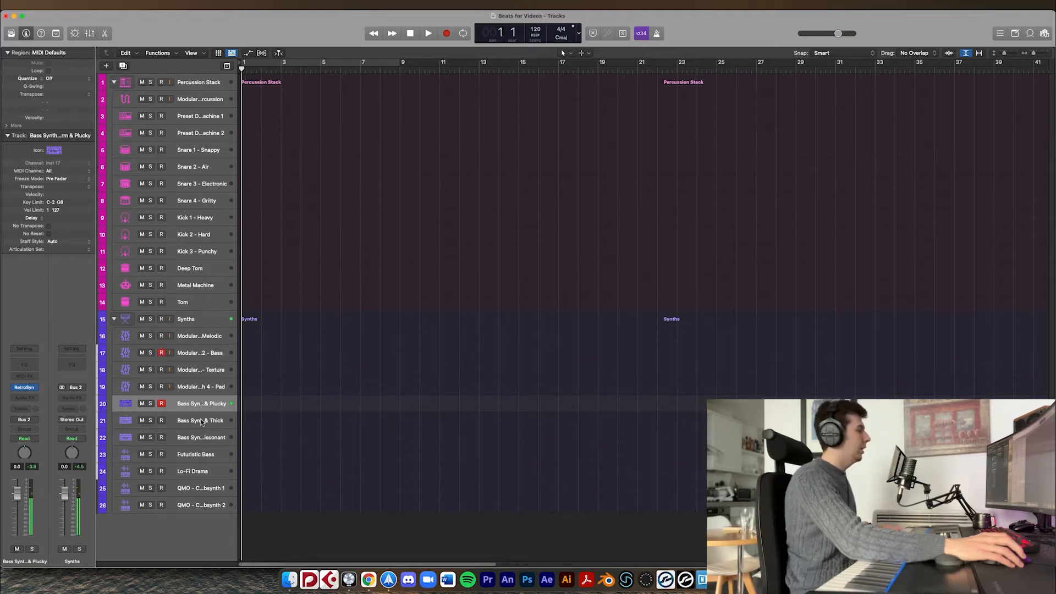
click(202, 423)
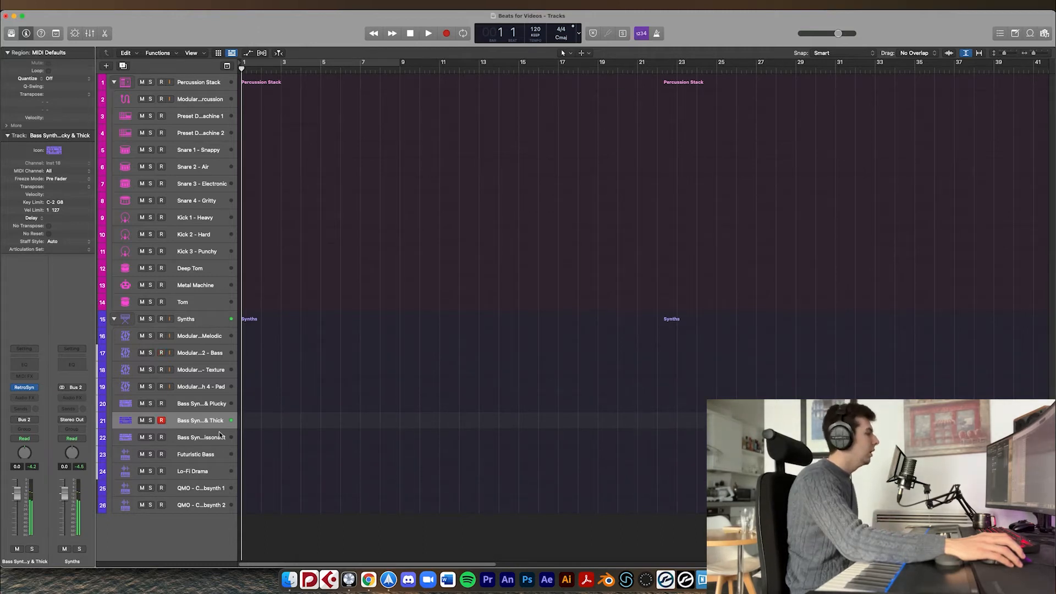
click(270, 438)
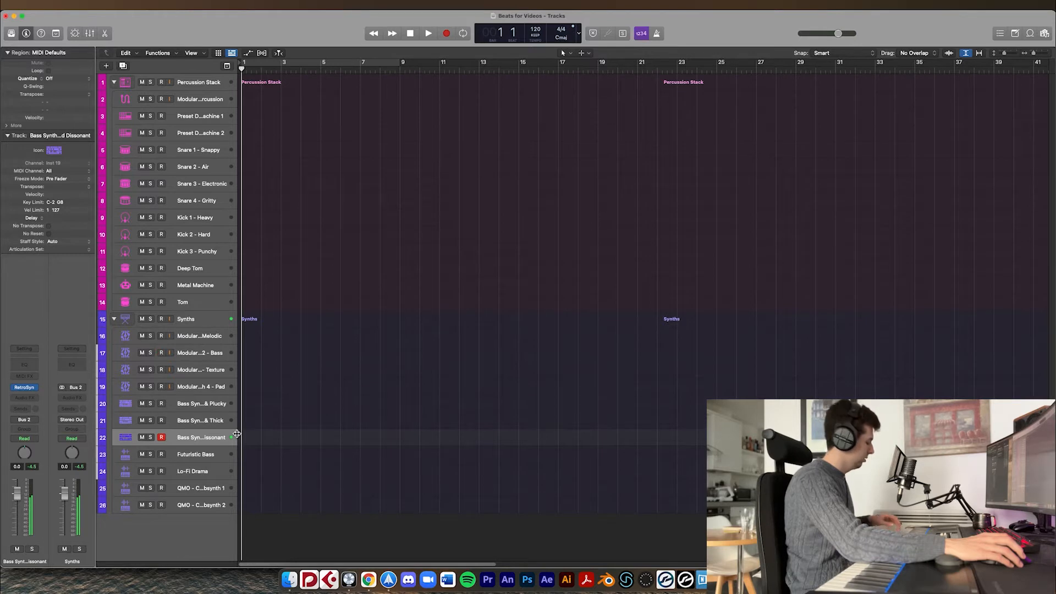
- Open the Futuristic Bass track's Quick Sampler to examine and audition its sample, and close it
click(223, 454)
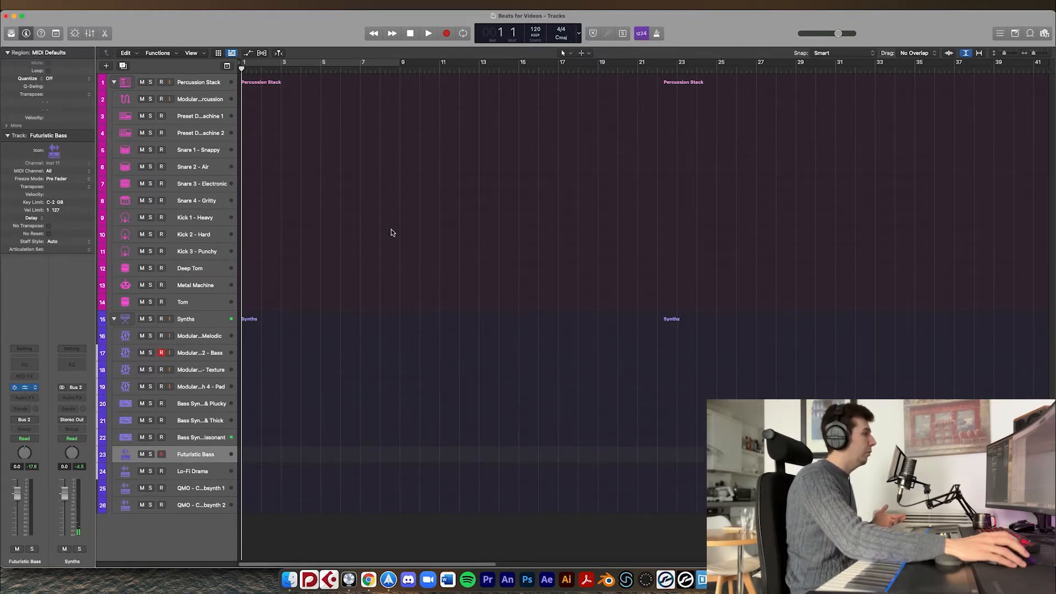
key(v)
drag(395, 135, 553, 120)
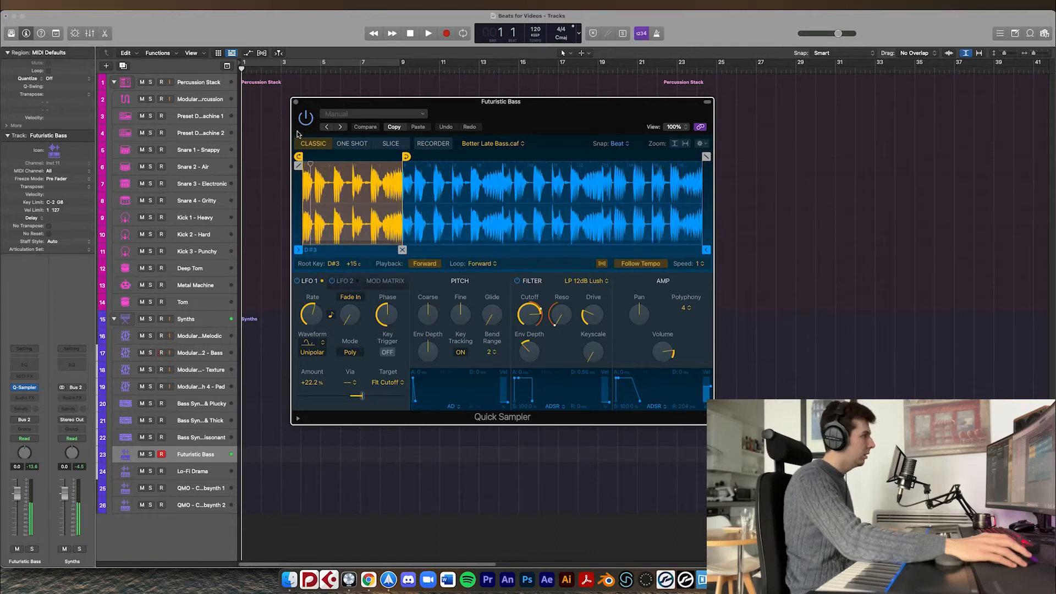
click(295, 102)
- Audition the Lo-Fi Drama track and examine the Quick Sampler of the QMO - Chord From Absynth 1 track
click(216, 472)
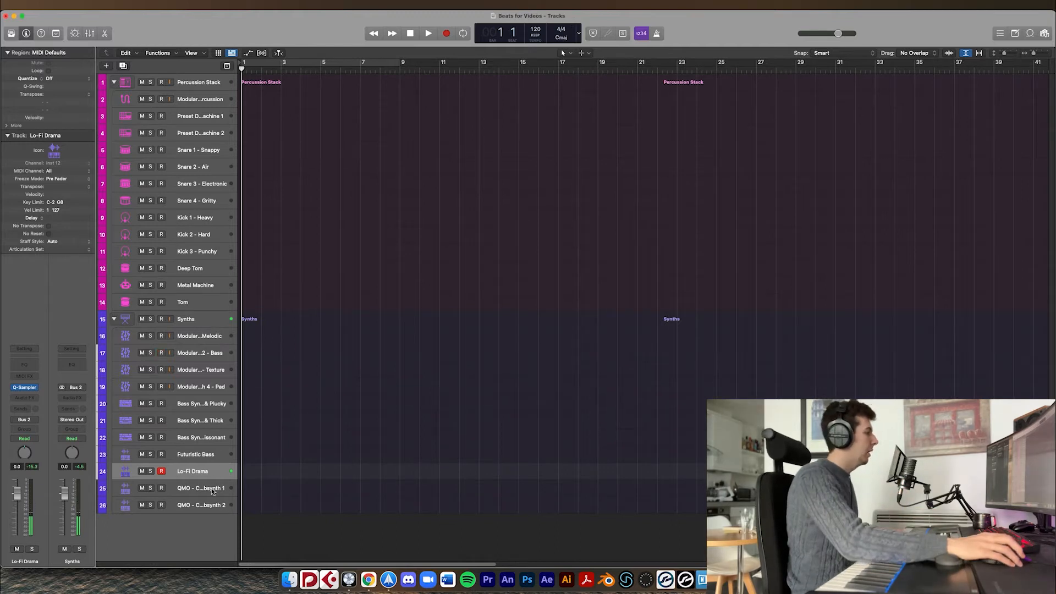
click(211, 488)
click(29, 389)
drag(473, 122, 681, 136)
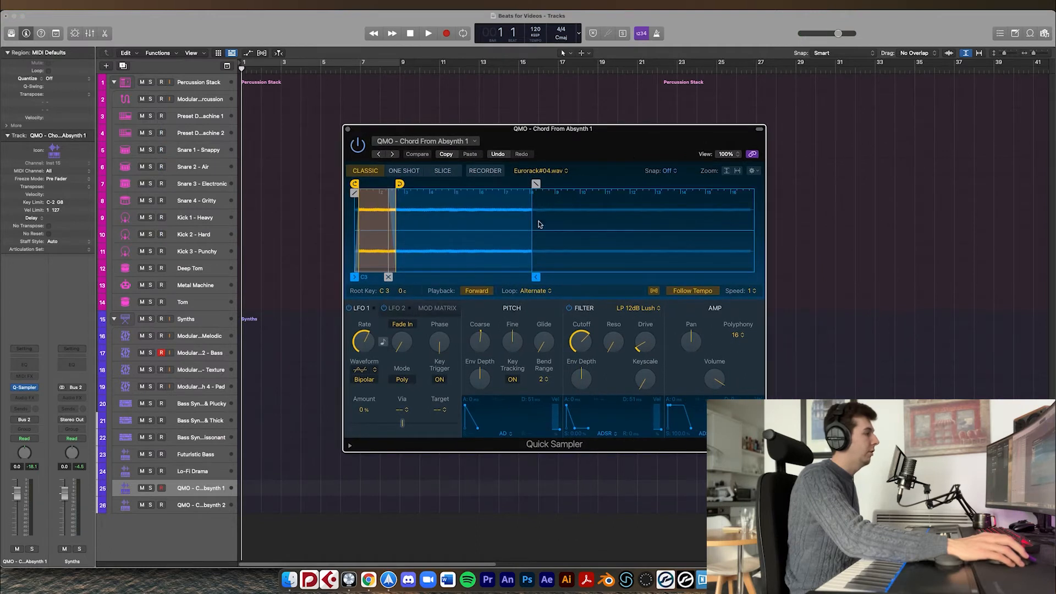
drag(594, 132, 565, 127)
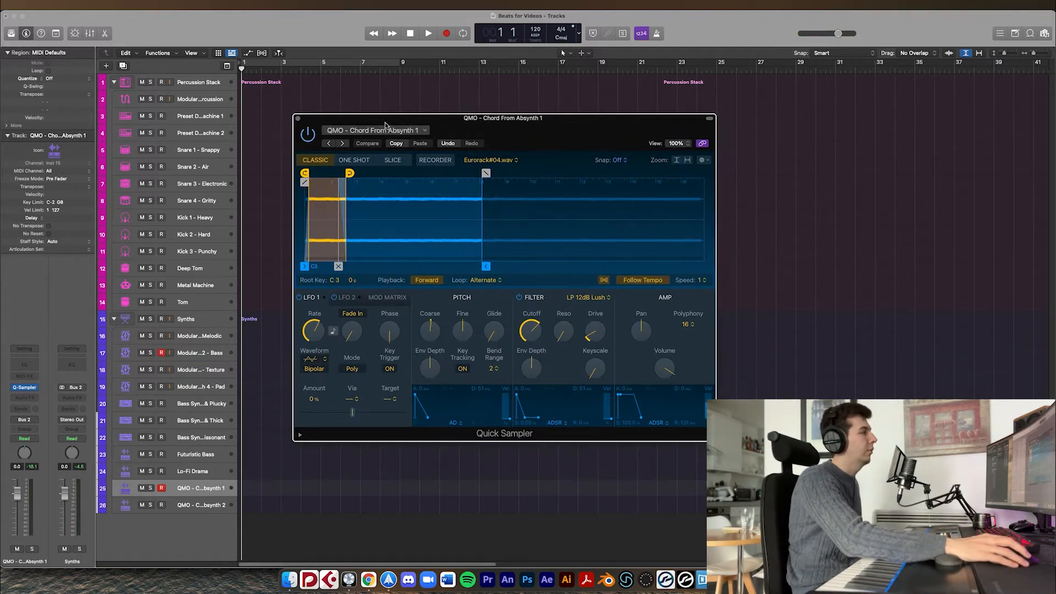
click(302, 123)
- Open the Quick Sampler of the QMO - Chord From Absynth 2 track, audition its Eurorack sample, and close it
click(161, 511)
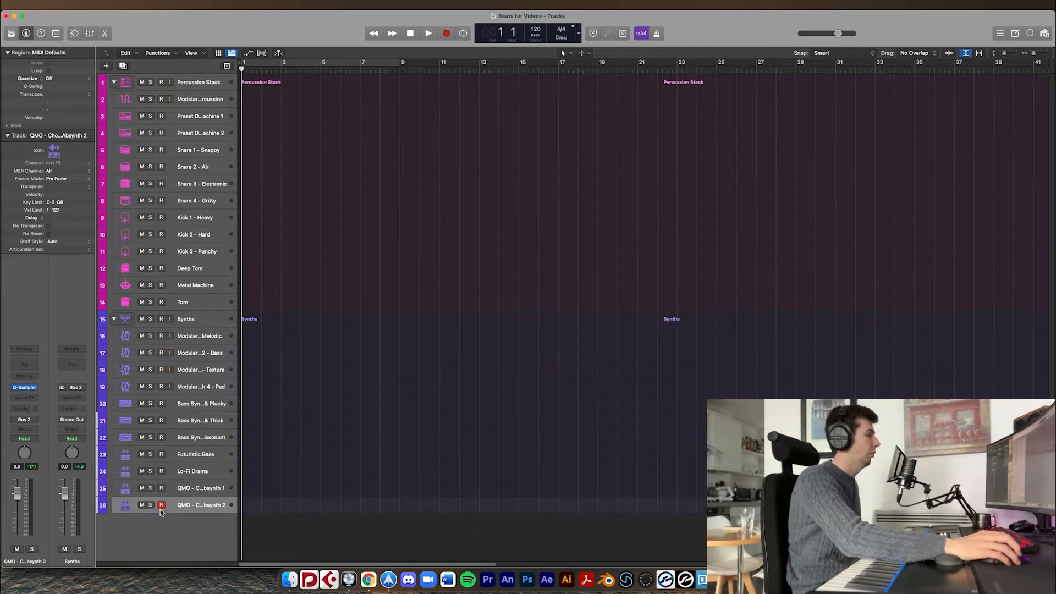
click(25, 388)
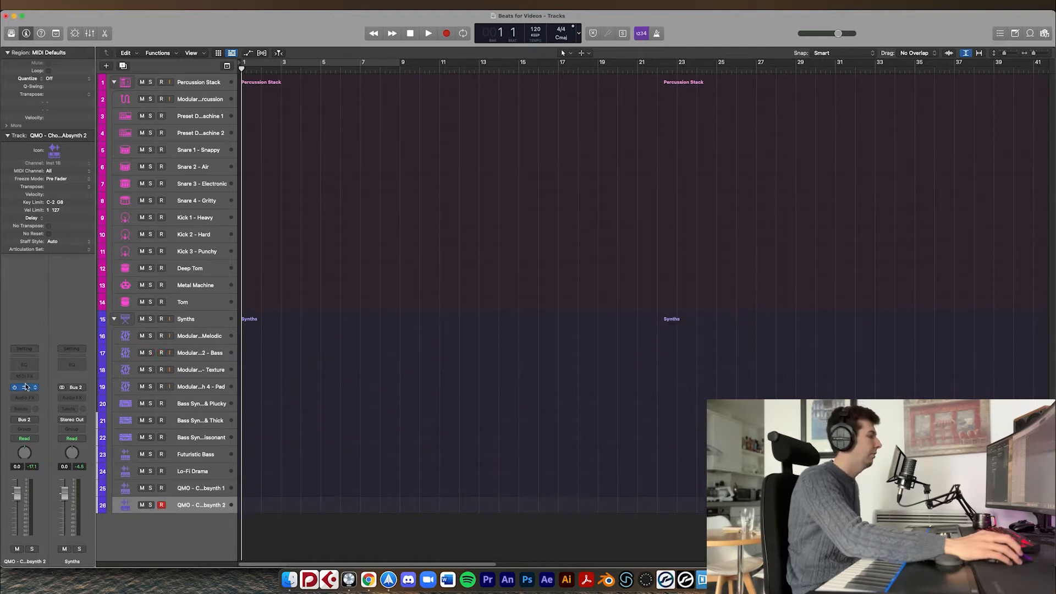
drag(490, 117, 789, 137)
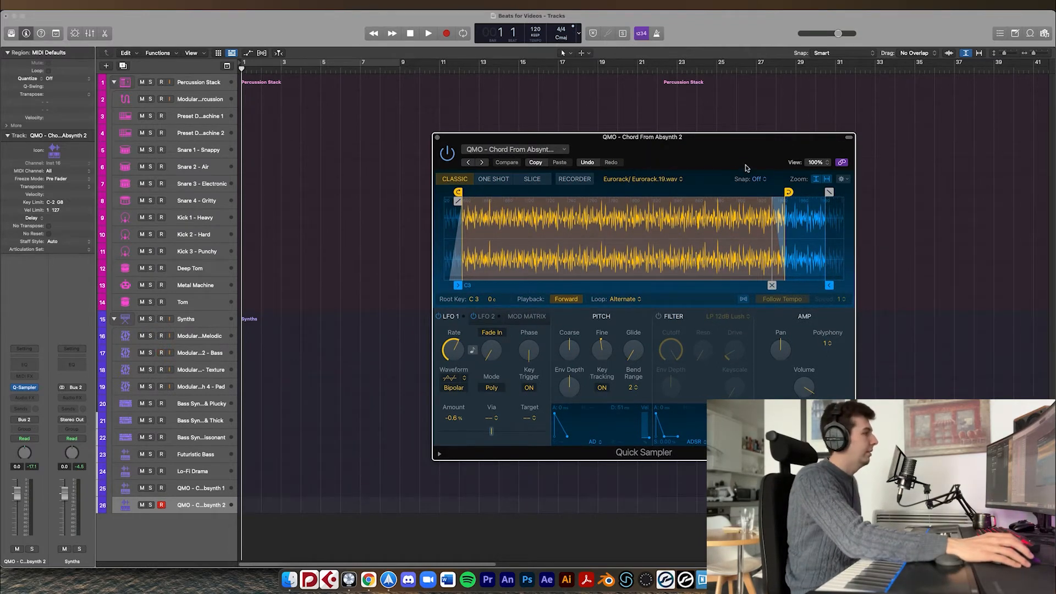
drag(735, 148, 710, 149)
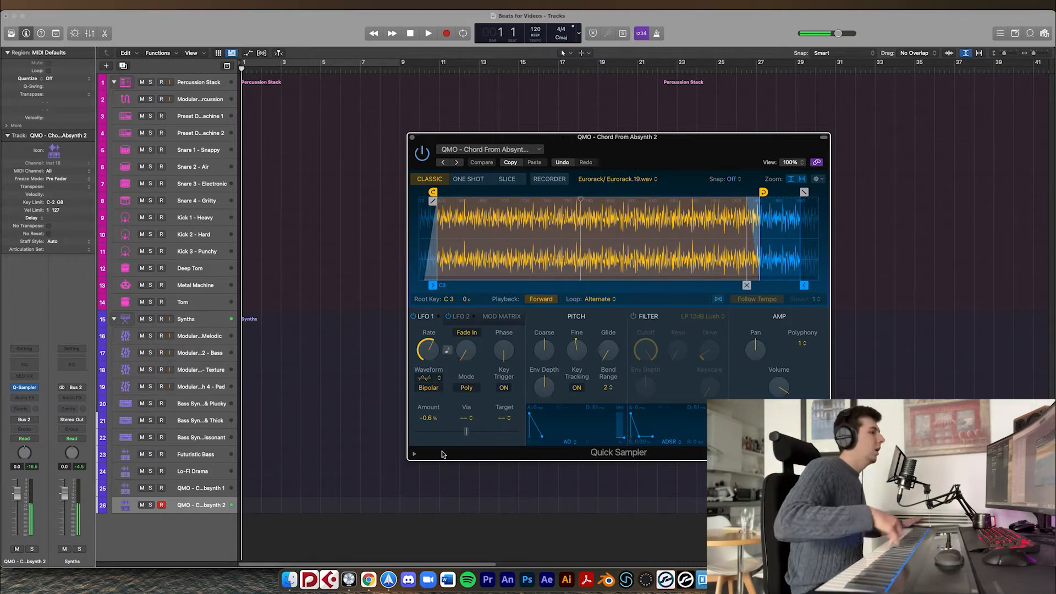
drag(617, 139, 612, 138)
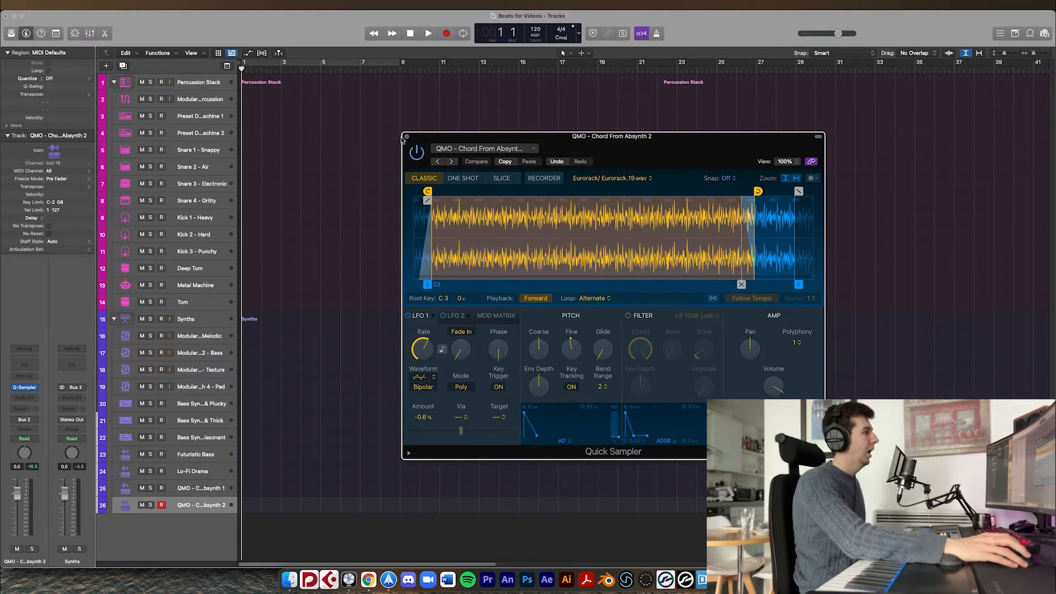
click(407, 137)
- Go back up the Synths stack to the Futuristic Bass track
key(Up)
key(Up)
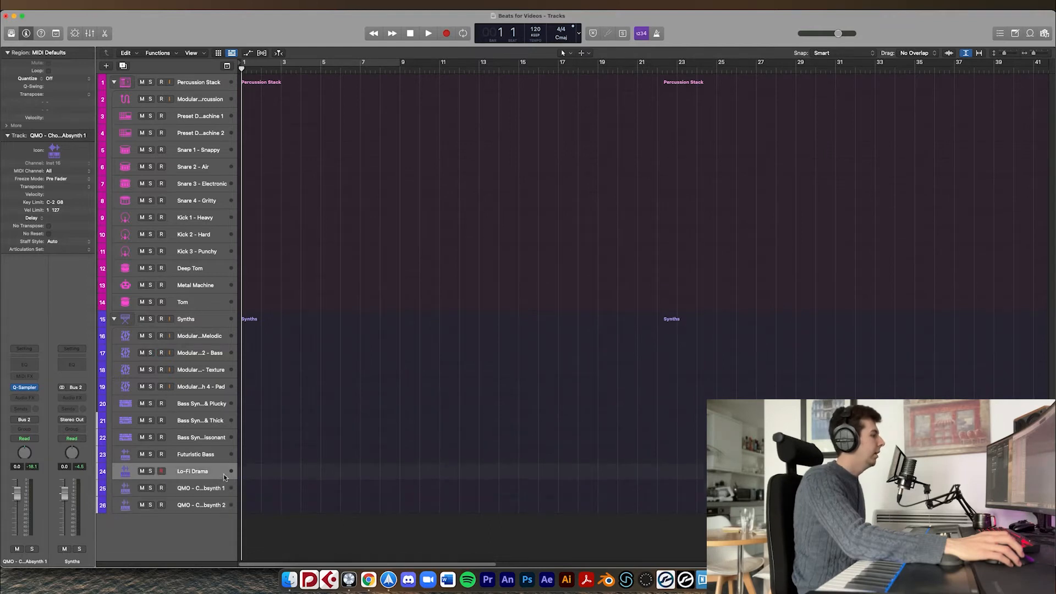
click(220, 454)
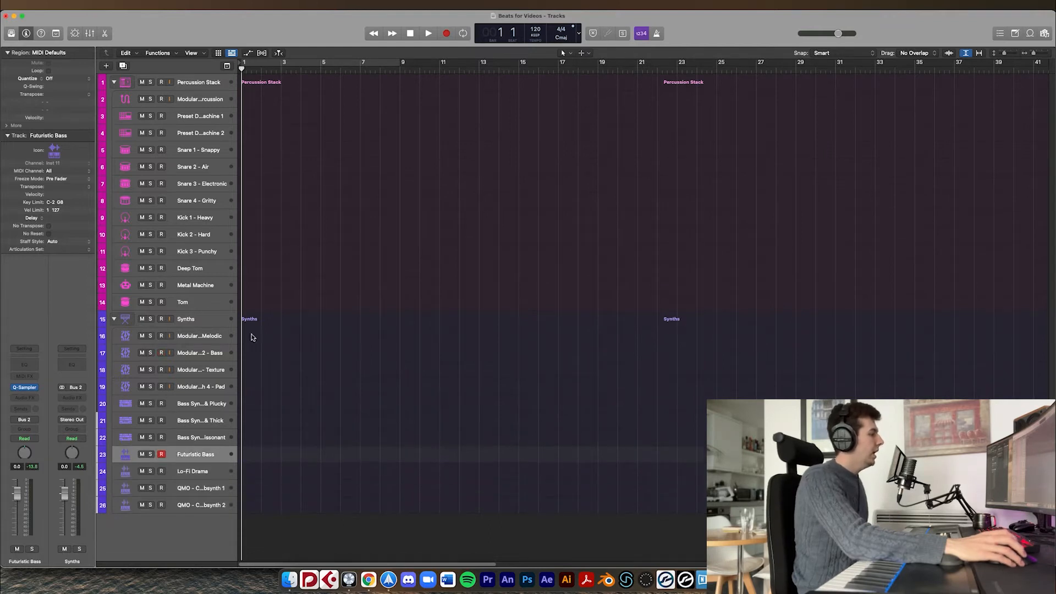
- Show the global tracks, add a marker named Neutral Beat 1 at bar 1, and hide the global tracks
click(226, 66)
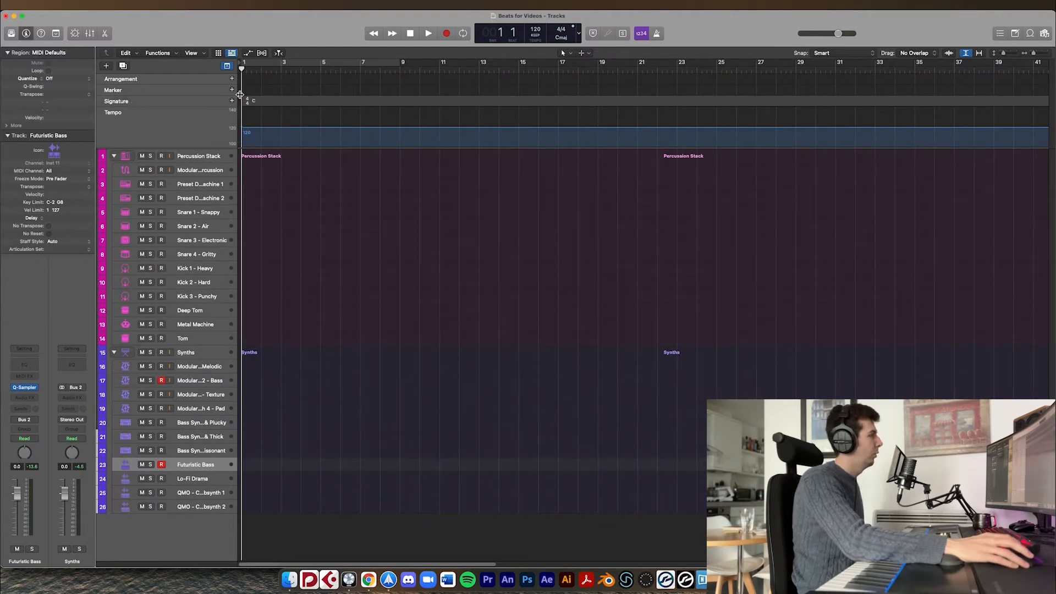
click(231, 90)
double_click(257, 95)
text(Neutral Beat 1)
key(Return)
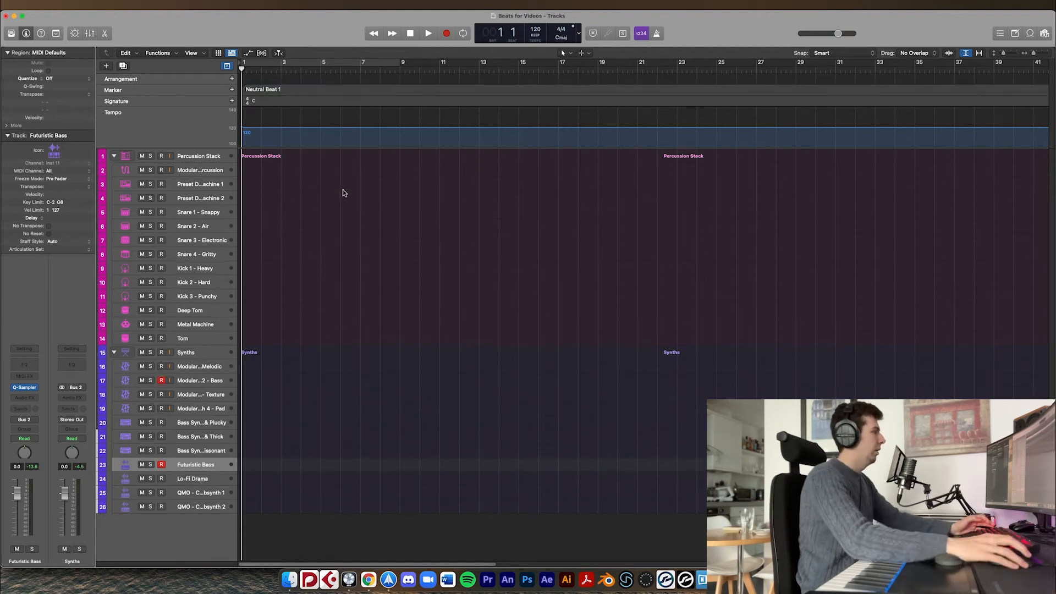
click(226, 66)
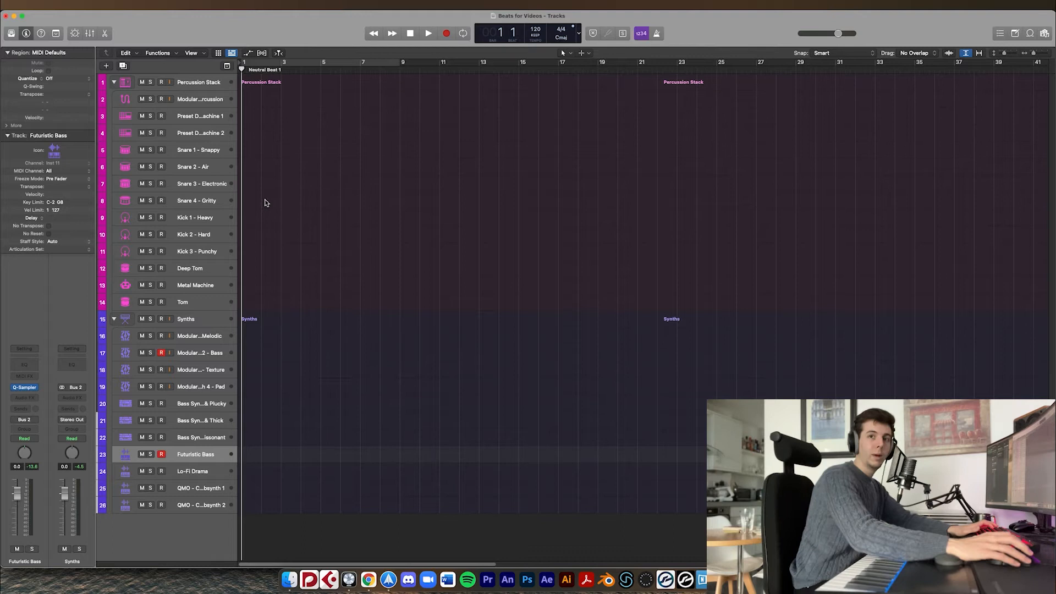
- Audition the preset drum machines and the three kick tracks to compare sounds for the beat
click(212, 117)
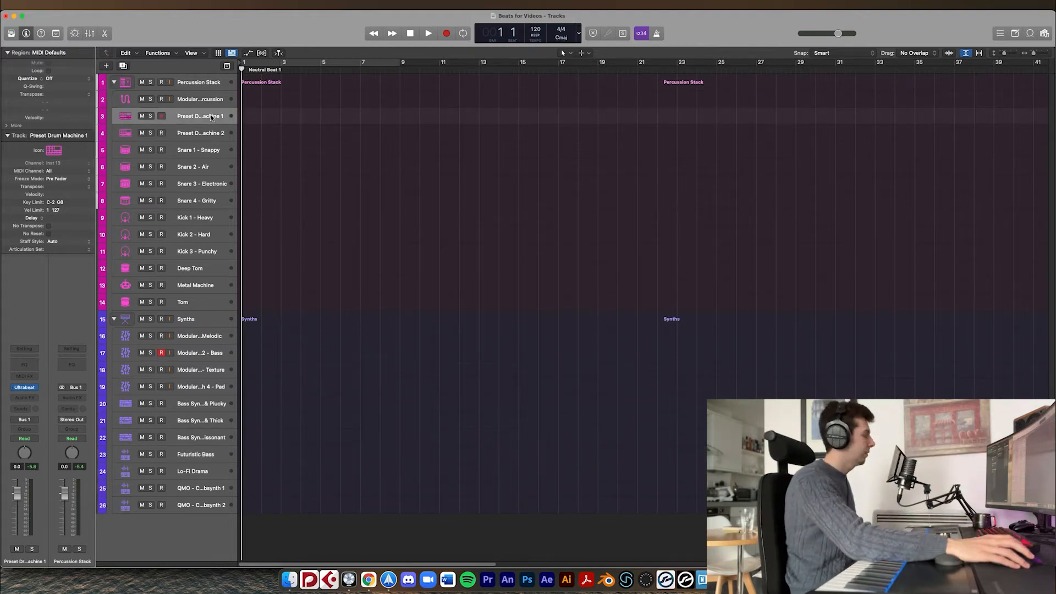
click(194, 218)
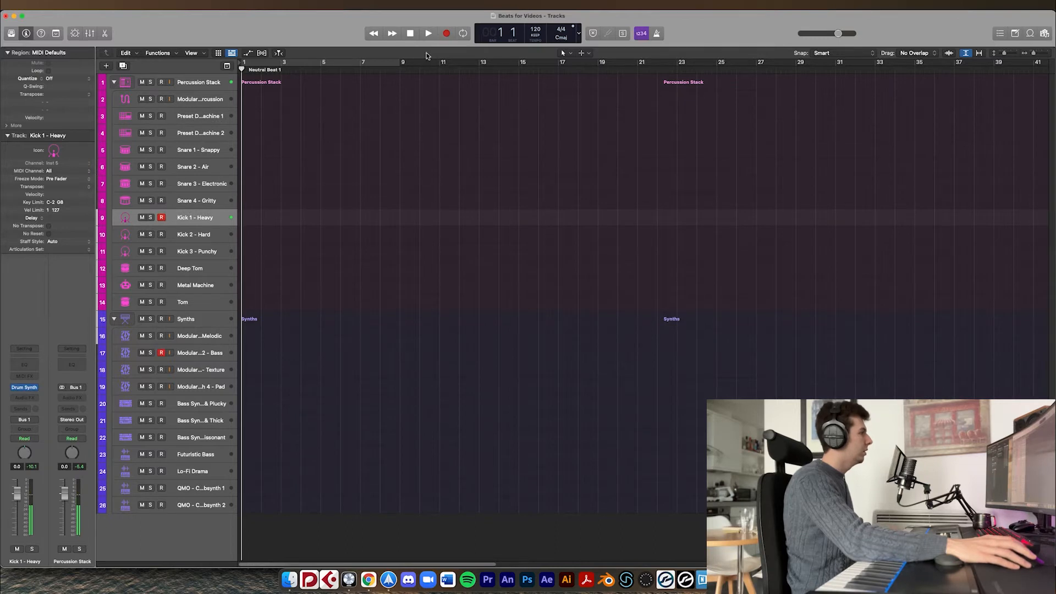
click(215, 235)
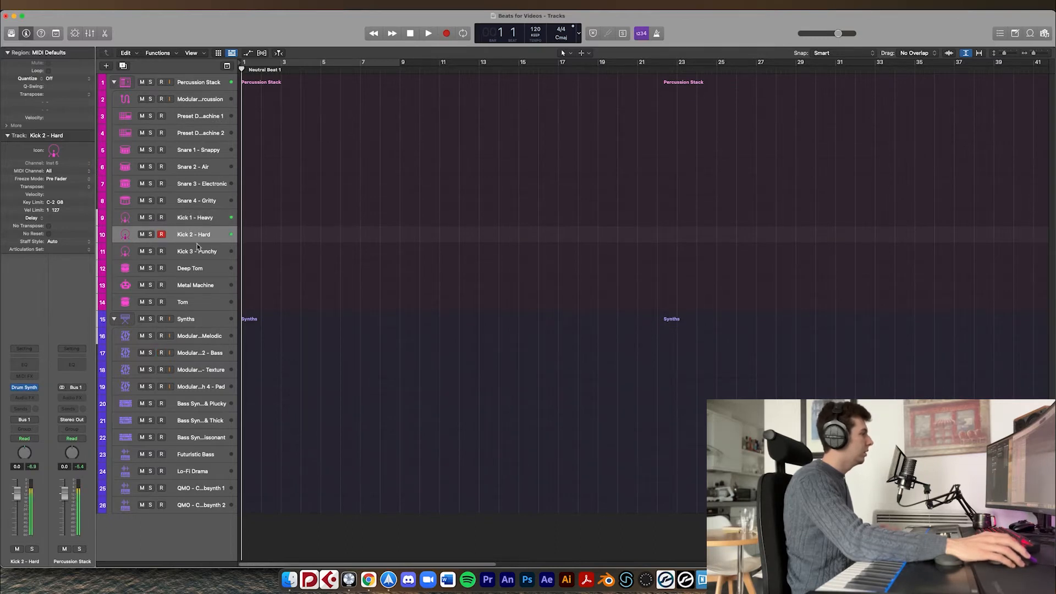
click(197, 248)
click(217, 120)
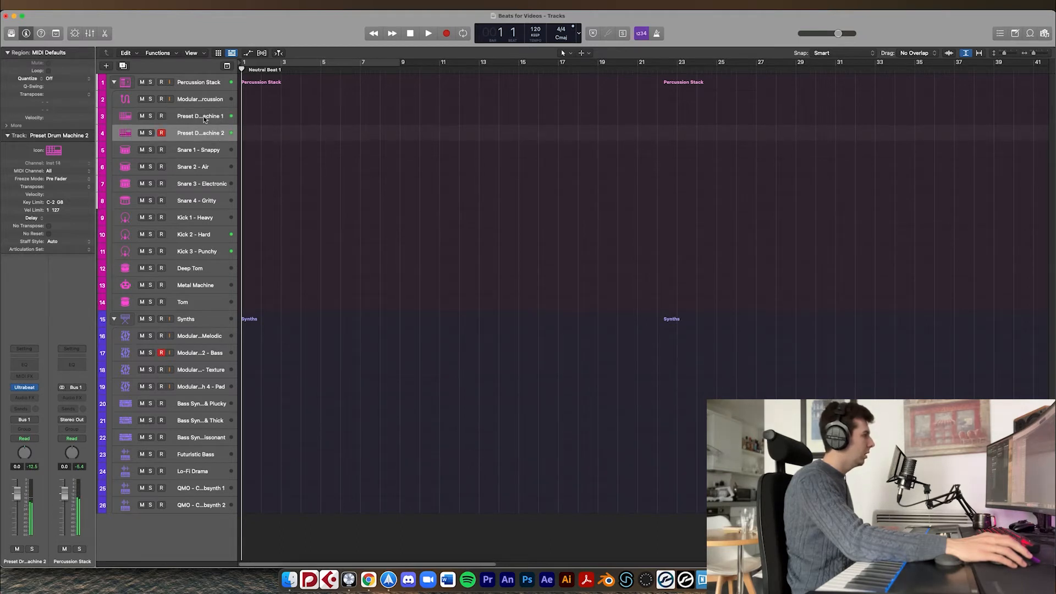
- Record a two-bar pattern on Preset Drum Machine 1 with the metronome on, and copy the region to Kick 2 - Hard
click(447, 38)
click(657, 34)
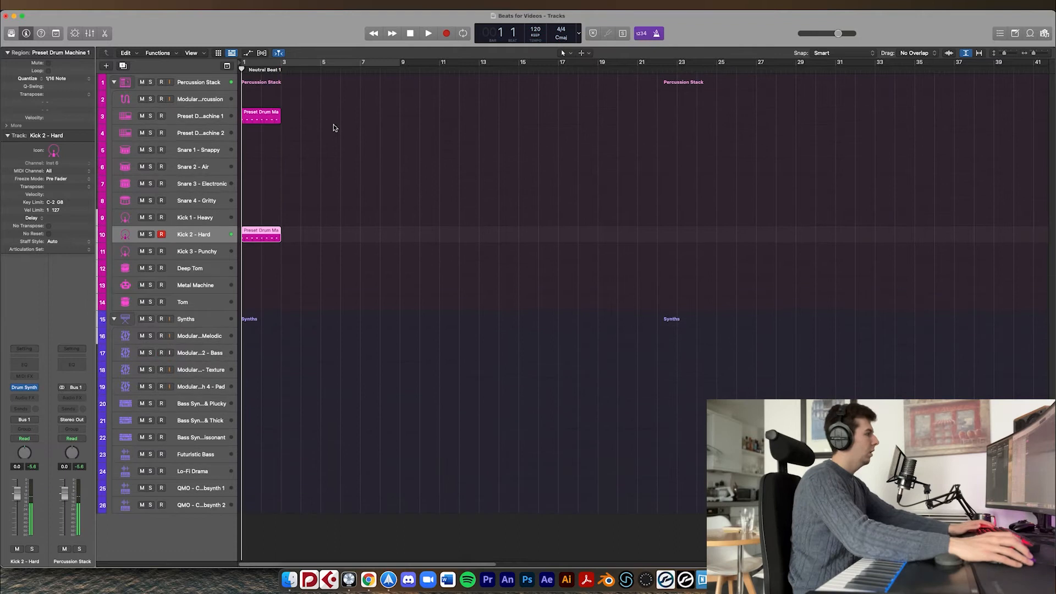
click(334, 130)
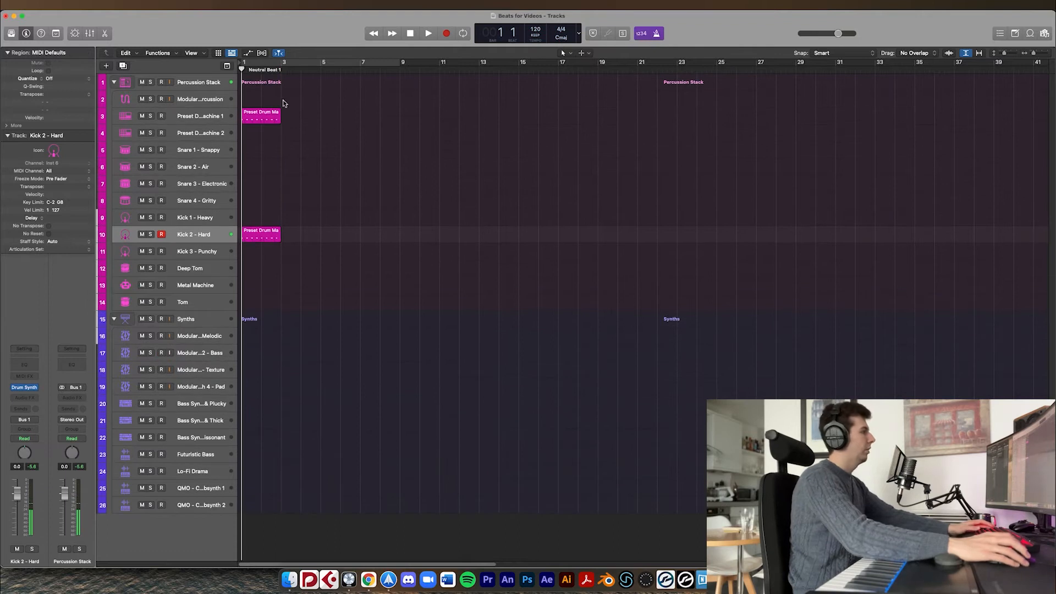
- Duplicate the Preset Drum Machine 1 track into the Synths stack and name the copy Preset Sampler
click(219, 117)
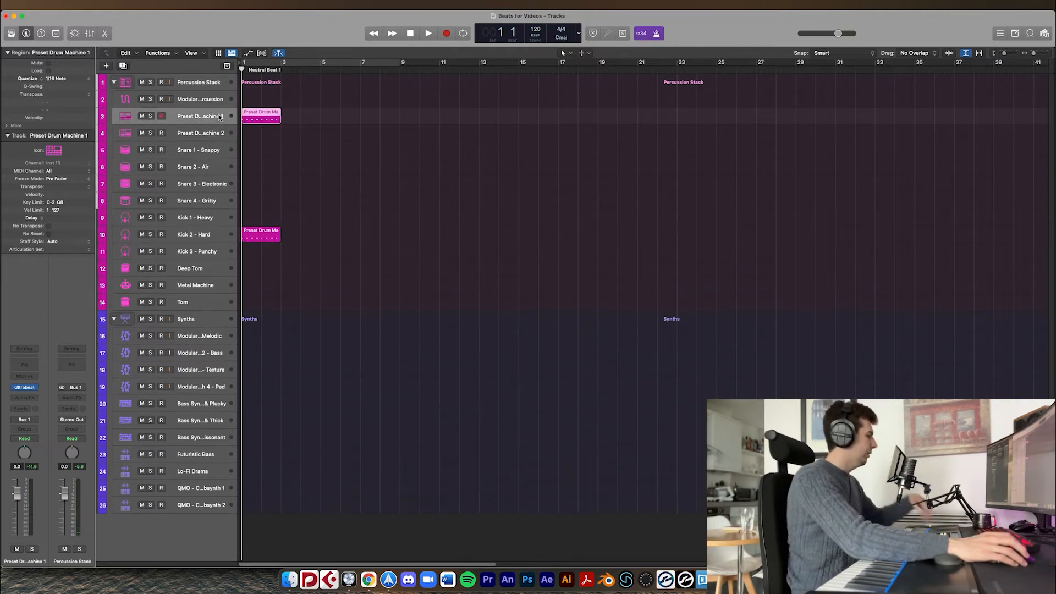
drag(219, 117, 193, 329)
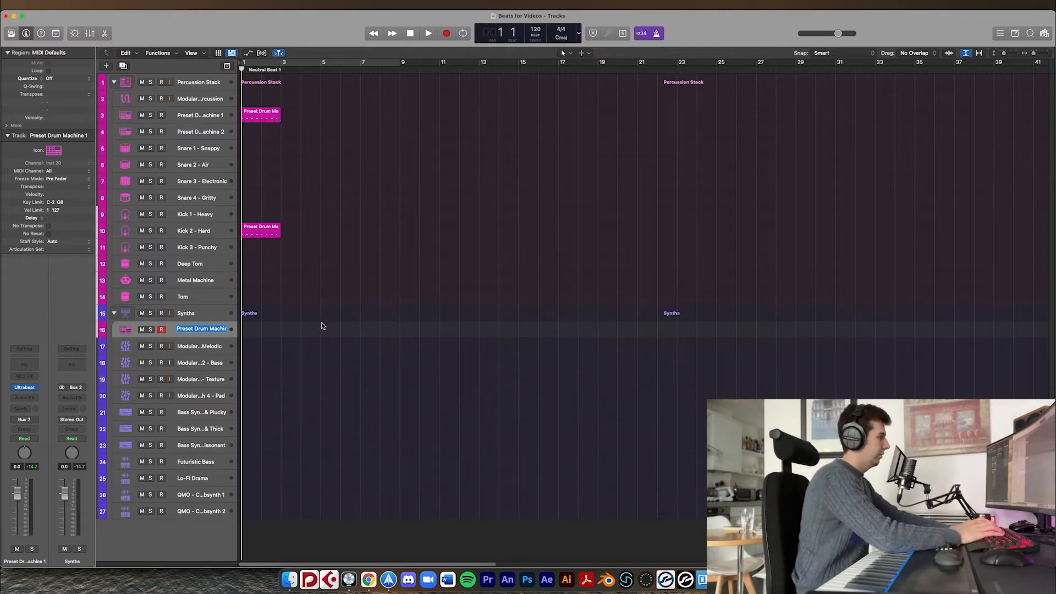
text(Preset)
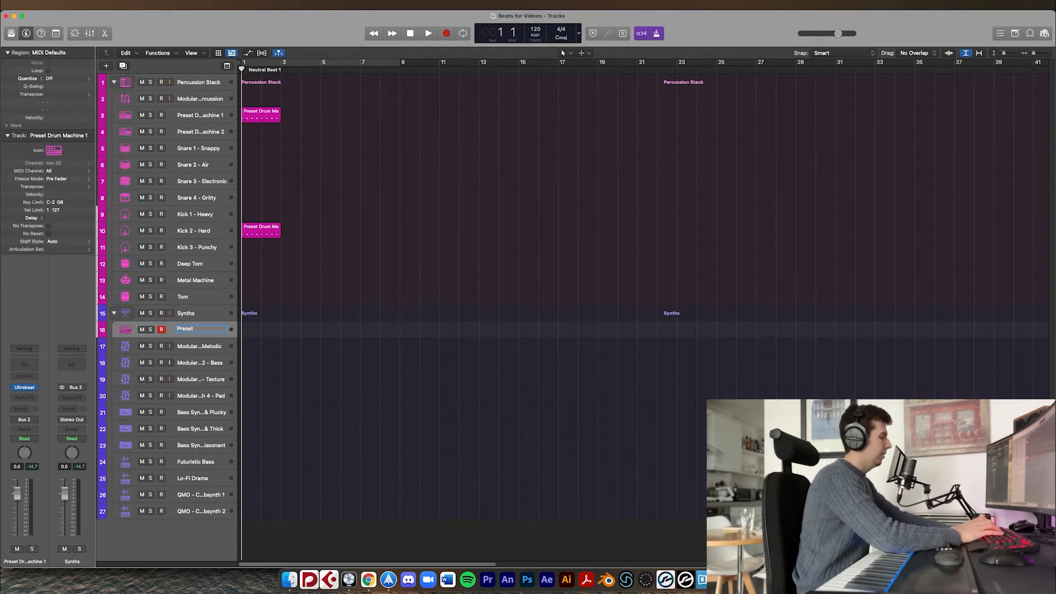
text( Sampleer)
key(BackSpace)
key(BackSpace)
text(r)
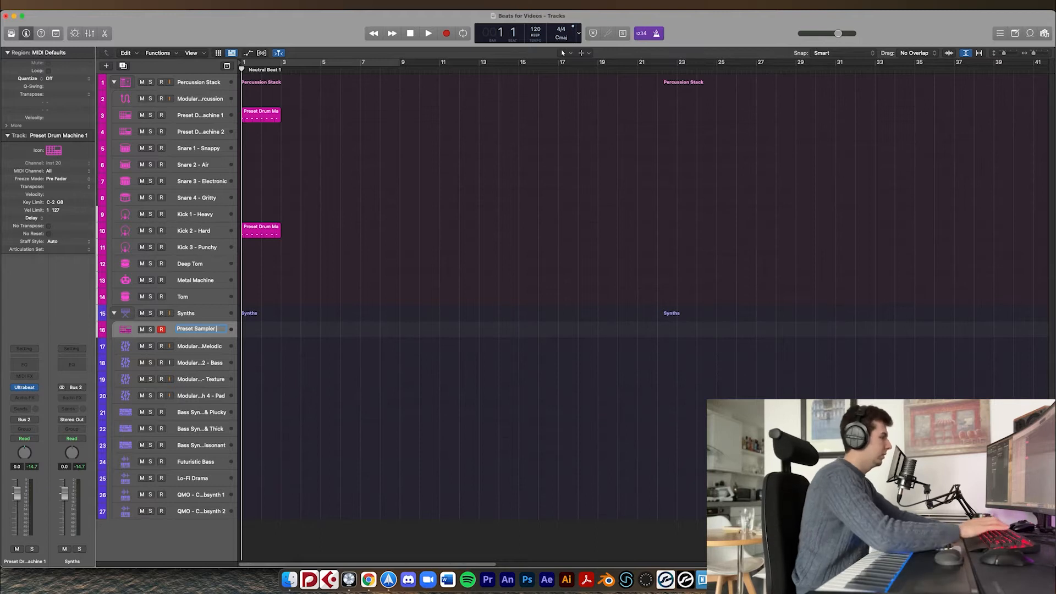
click(137, 334)
- Change the Preset Sampler track's color to the purple of the other synth tracks
right_click(235, 330)
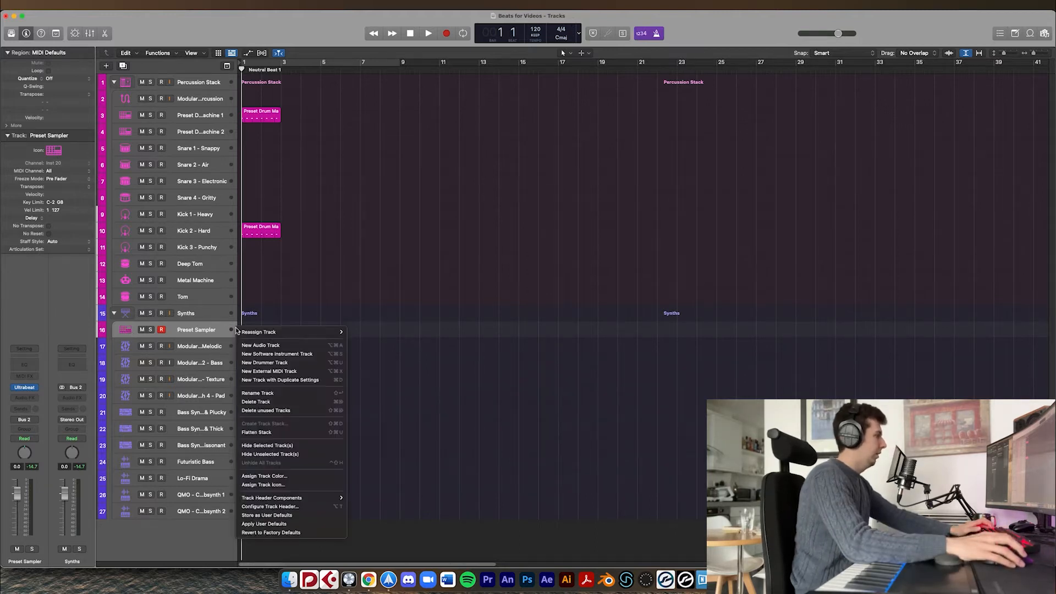
click(346, 478)
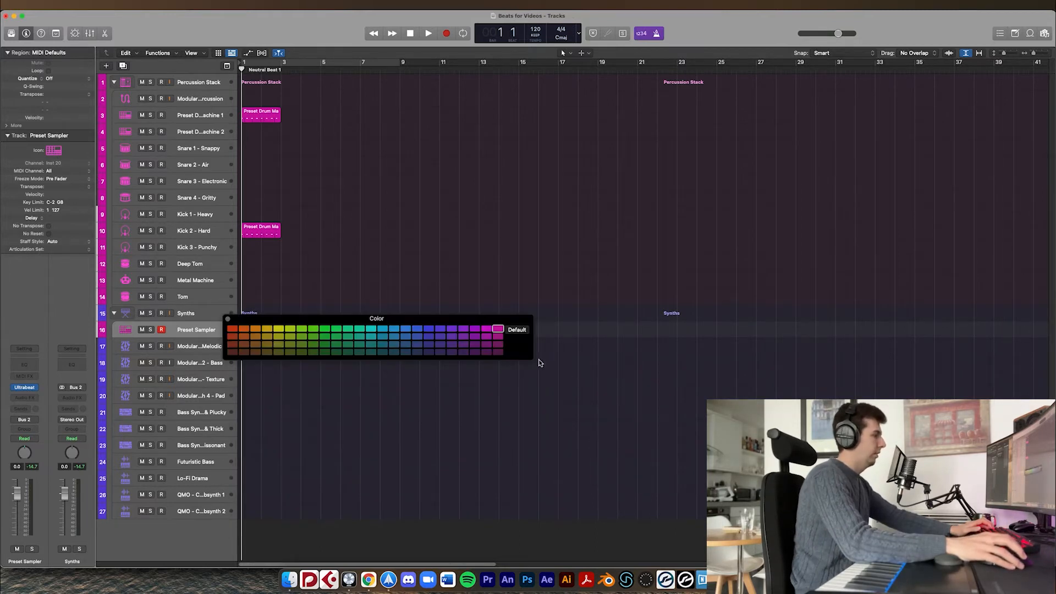
click(399, 283)
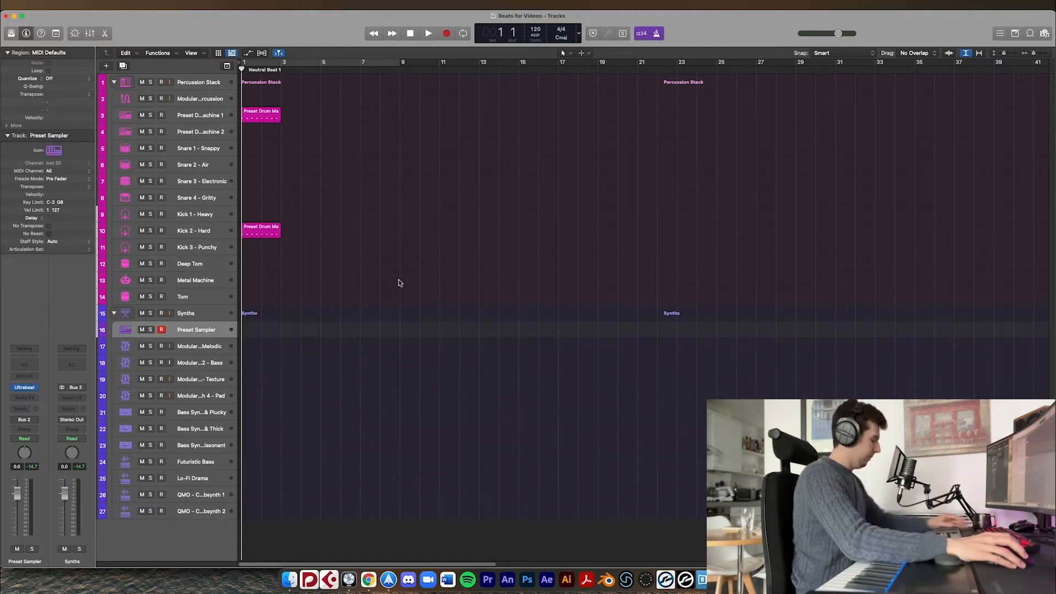
- Record a Preset Sampler part from bar 1 to about bar 12, and set the cycle range over it for playback
click(447, 33)
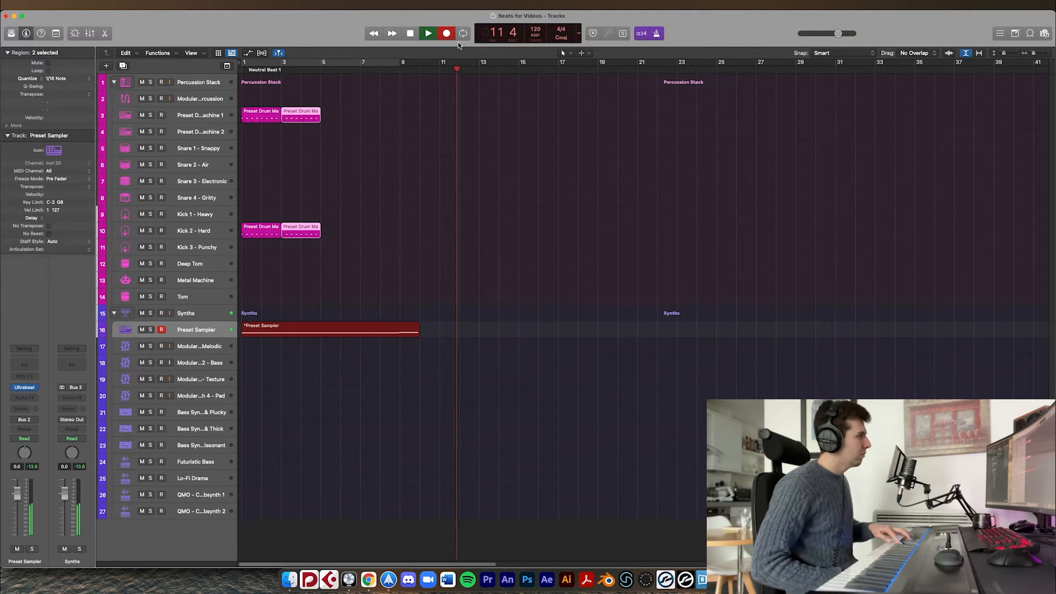
key(space)
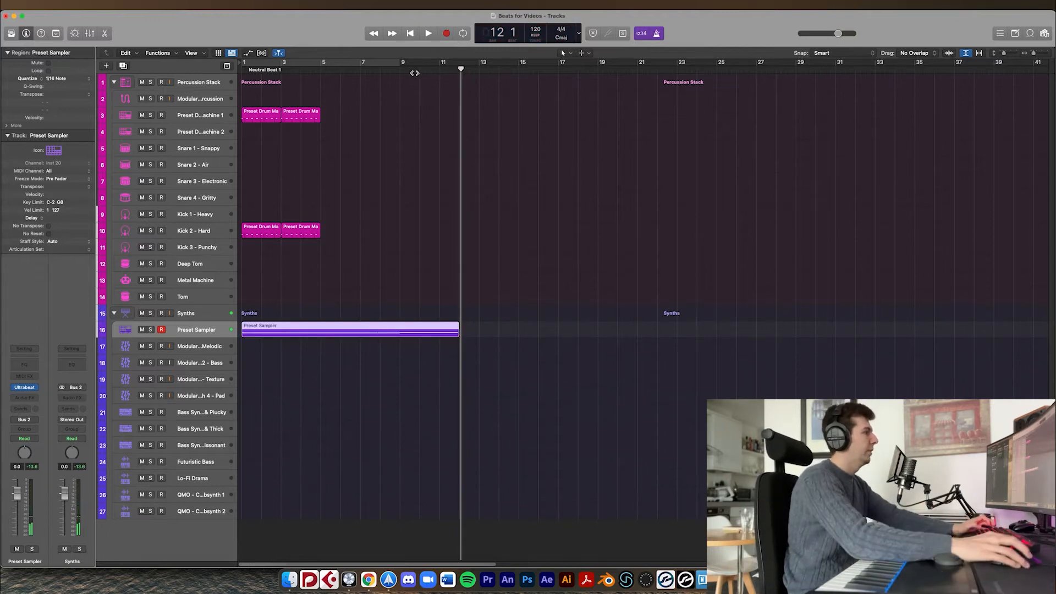
drag(401, 65, 460, 68)
click(356, 94)
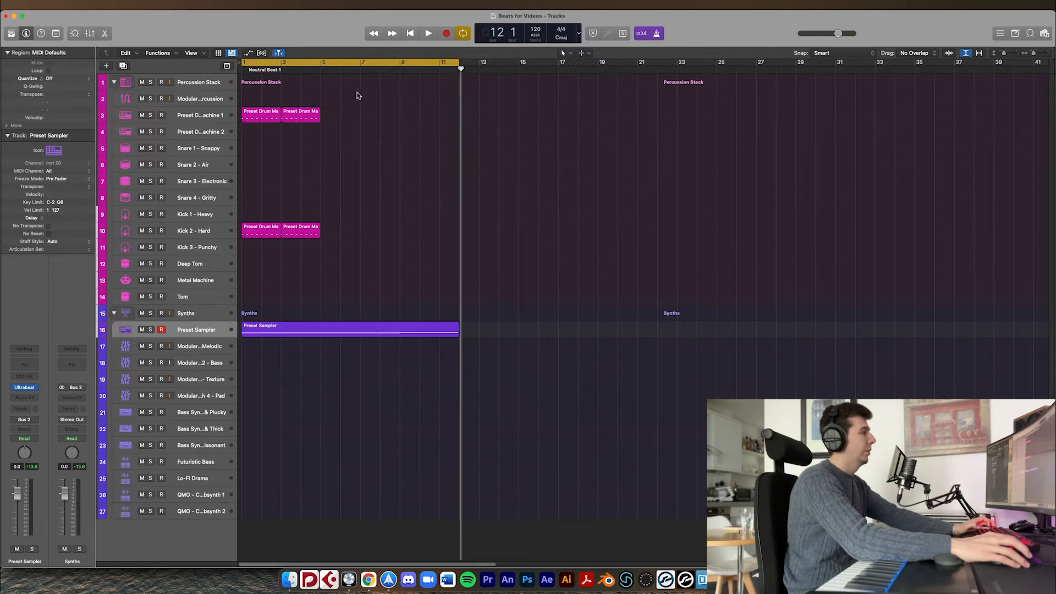
key(Return)
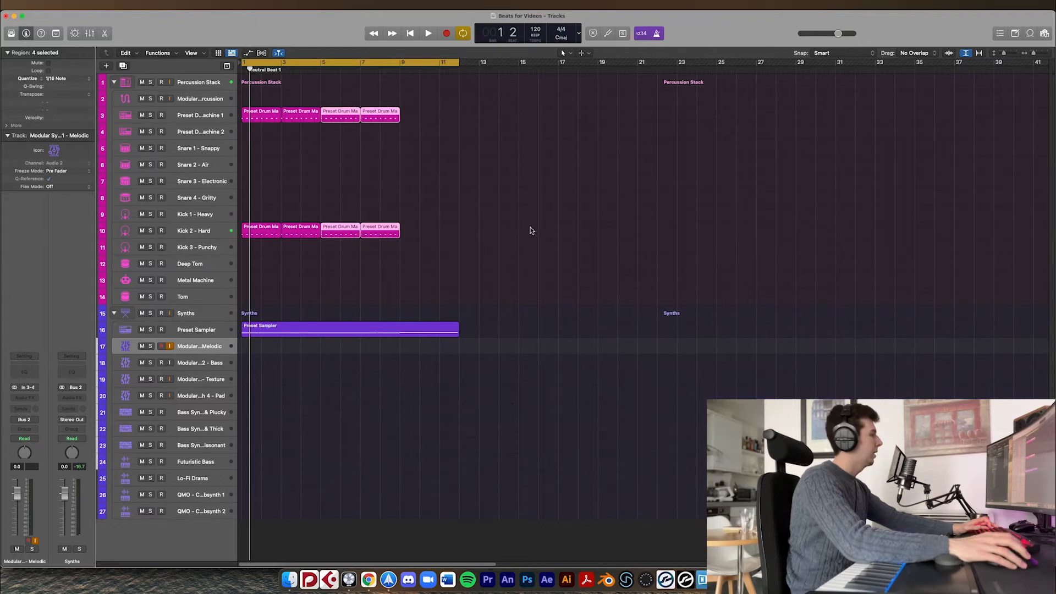
- Enable chasing of Notes in the project's MIDI Chase settings and close the settings window
key(alt+p)
click(542, 207)
click(373, 222)
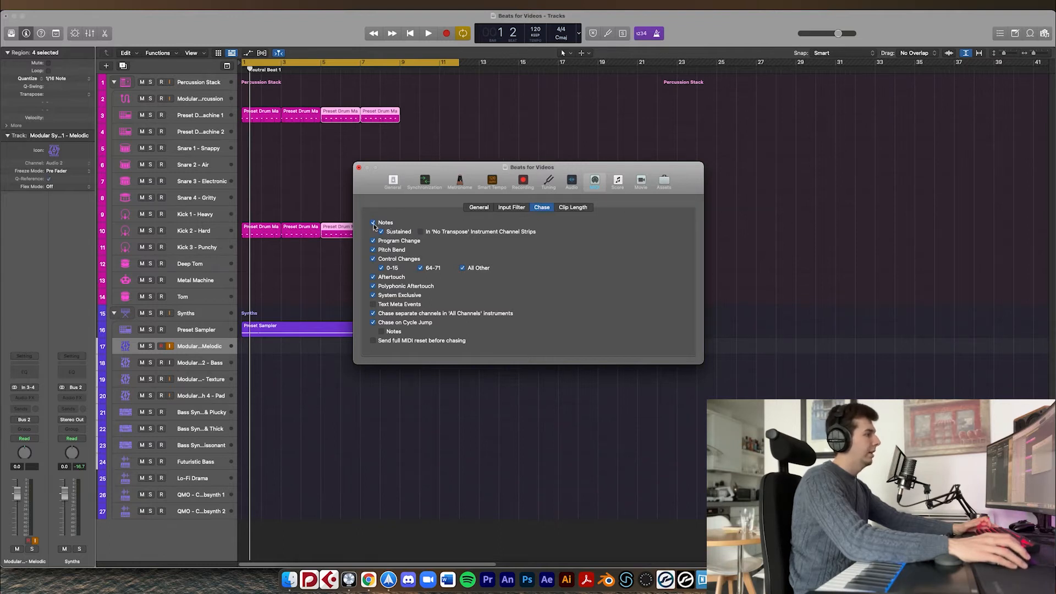
click(359, 169)
- Turn off cycle mode and test playback from within bar 3 to hear whether the sustained sampler note is chased
click(292, 71)
key(space)
key(space)
click(292, 71)
key(c)
key(space)
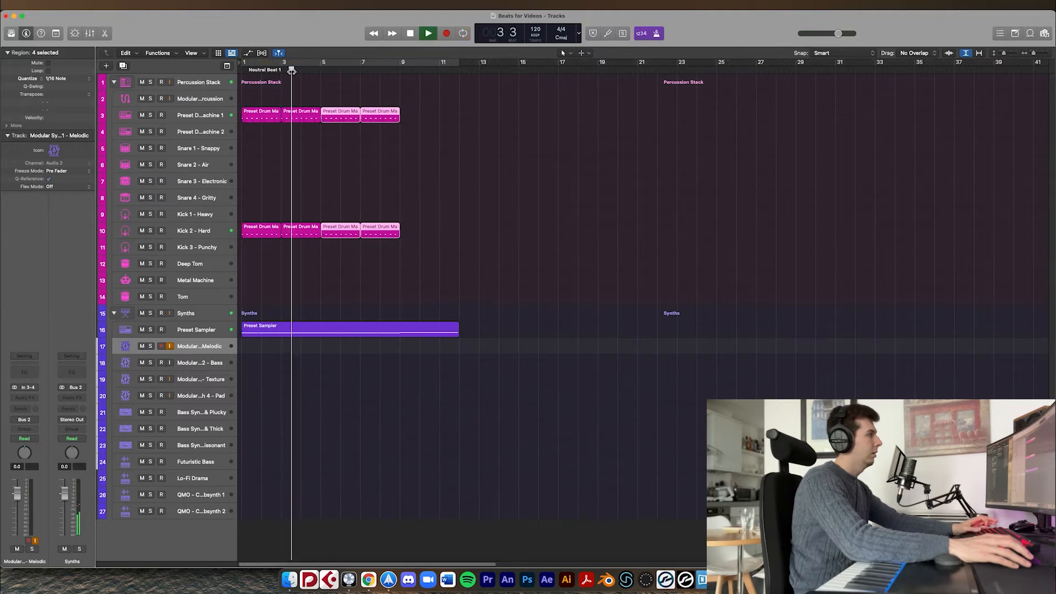
key(space)
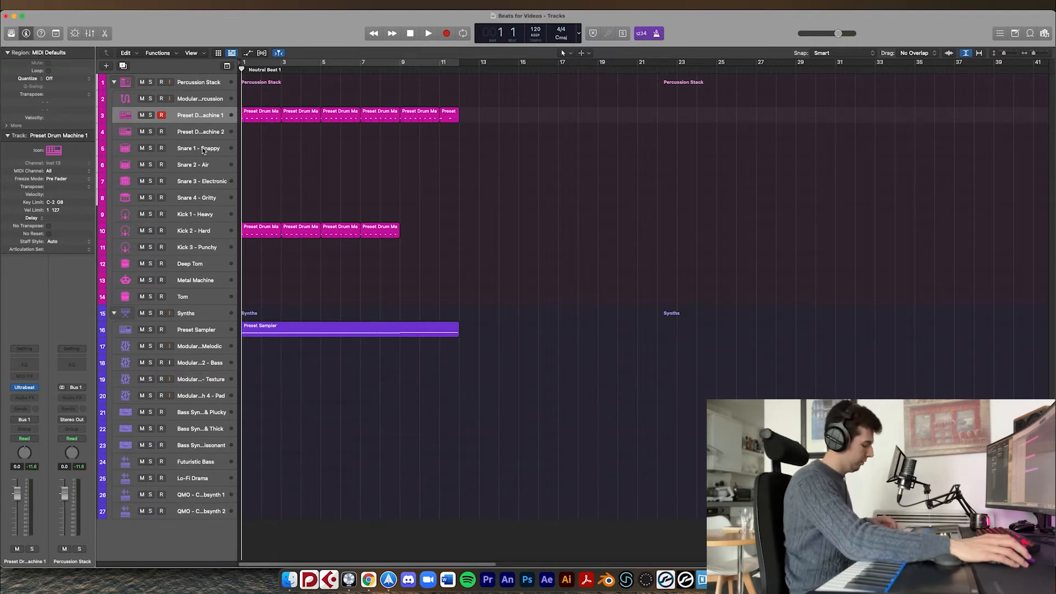
- Audition the Snappy, Air, Electronic and Gritty snare tracks to compare their sounds
click(204, 150)
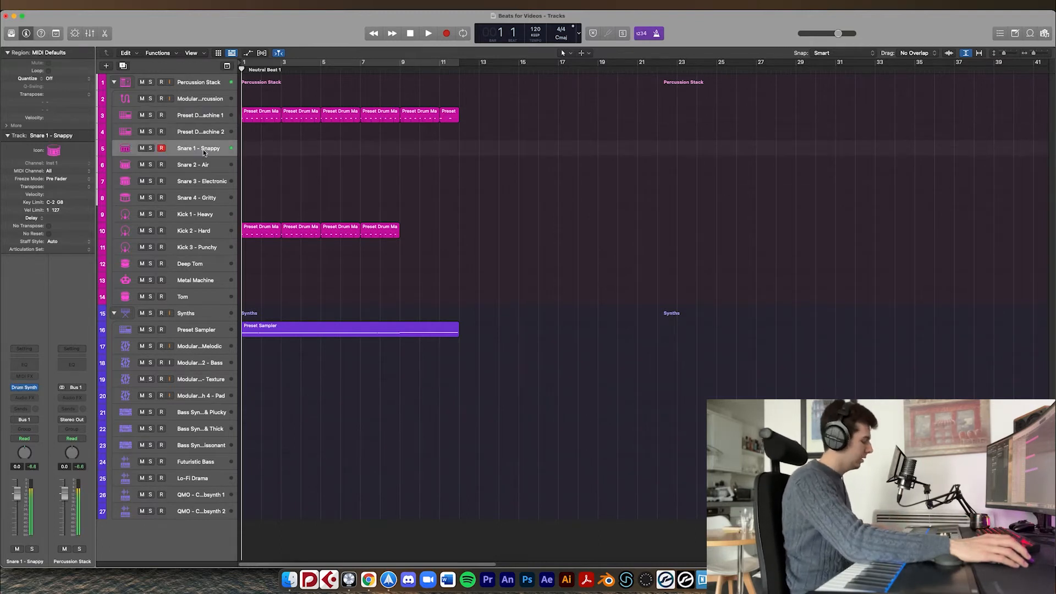
click(206, 165)
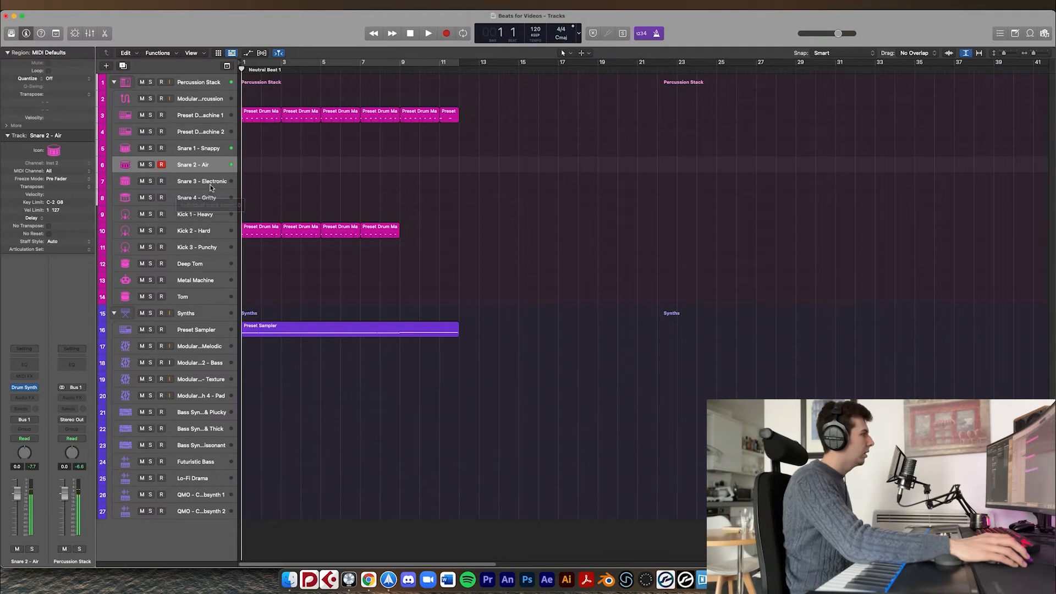
click(208, 186)
click(208, 193)
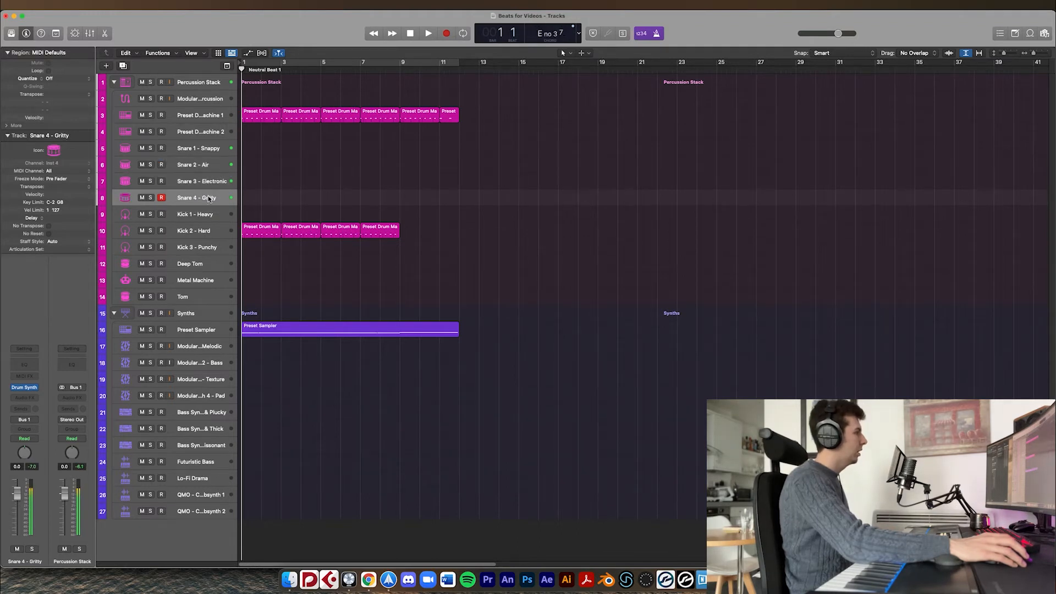
- Record an additional percussion pattern on Preset Drum Machine 1 from bar 1 to about bar 5
click(215, 116)
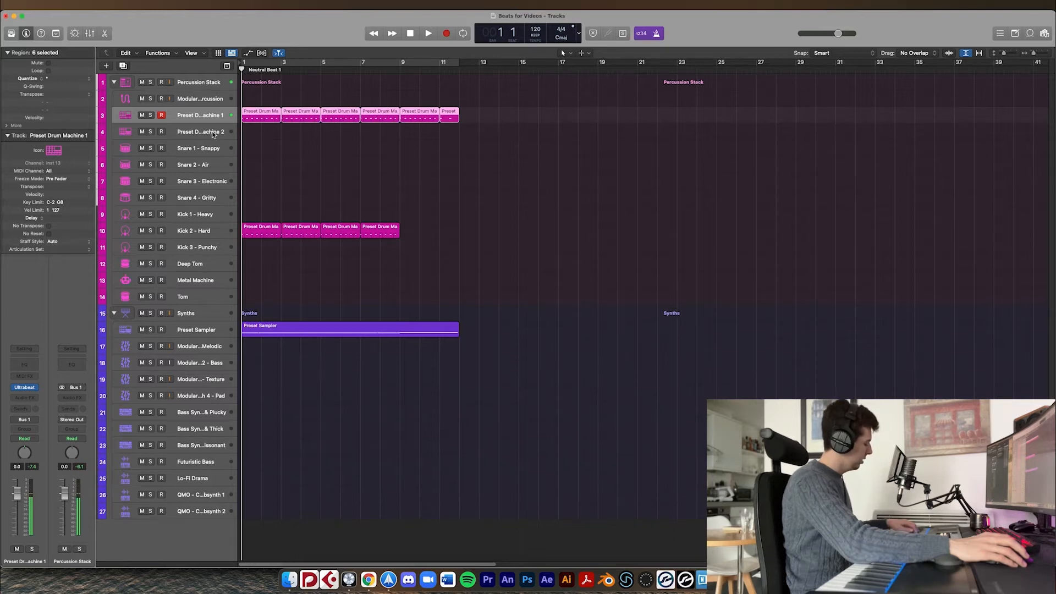
click(446, 34)
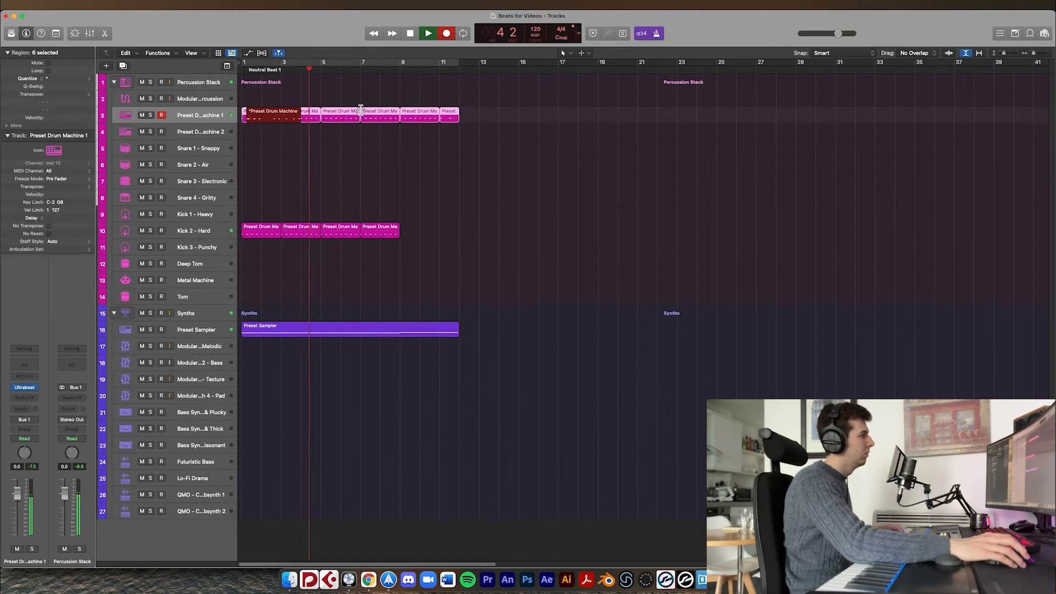
key(space)
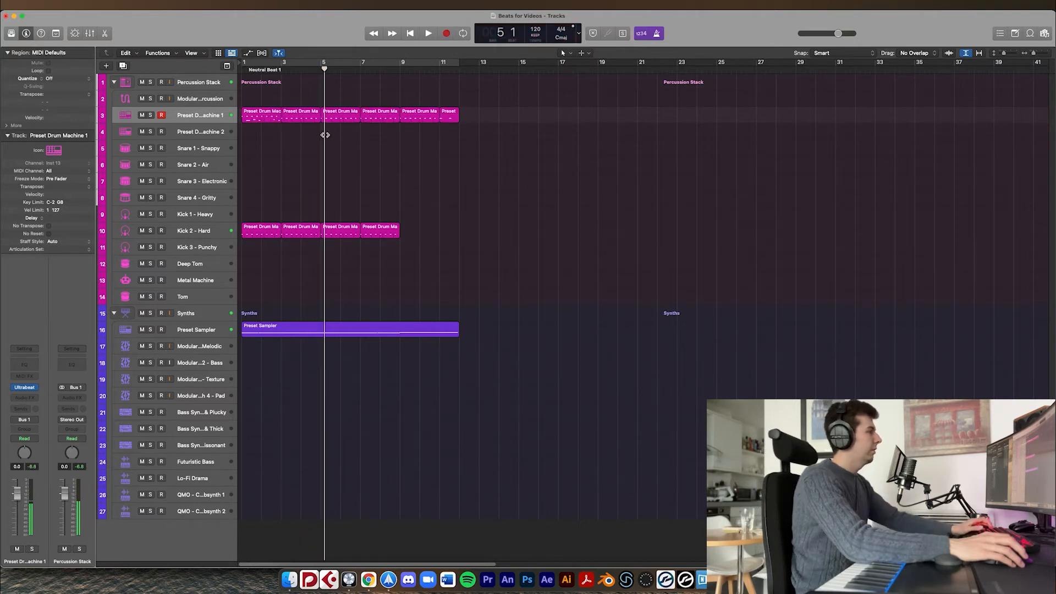
- Duplicate the Preset Drum Machine 1 track and place the newly recorded region on the copy at bar 1
click(305, 119)
drag(304, 131, 248, 117)
click(204, 116)
key(super+d)
click(348, 133)
double_click(203, 130)
click(354, 142)
click(276, 135)
- Play the new region, remove its Hi Kick notes in the Piano Roll, and repeat the region at bar 5
key(Return)
key(space)
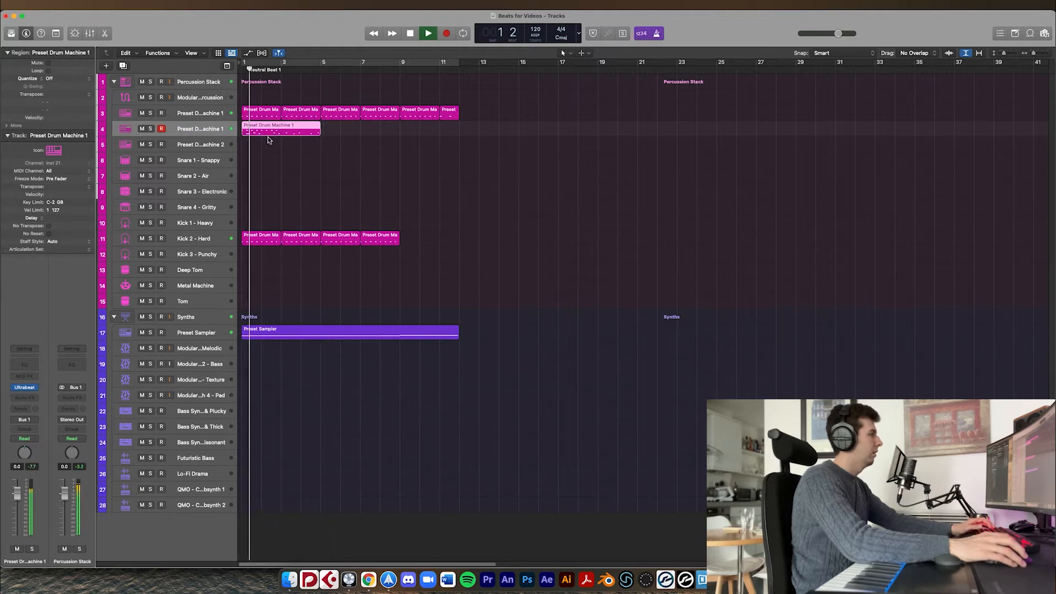
double_click(258, 133)
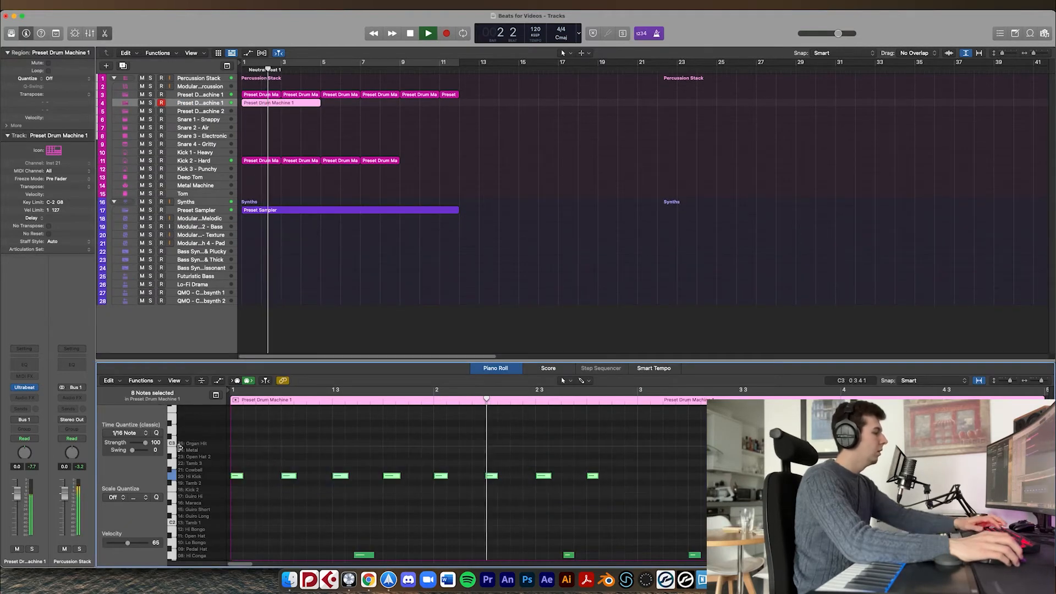
key(e)
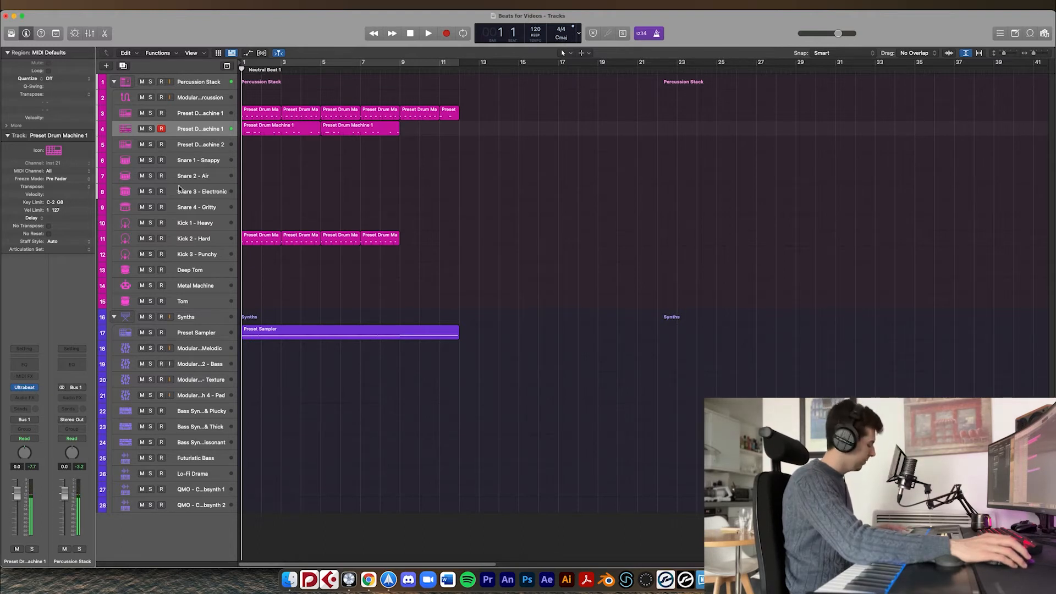
- Open the Ultrabeat of Preset Drum Machine 2, select its lower Pedal Hat sound and adjust the oscillator 1 pitch
click(214, 146)
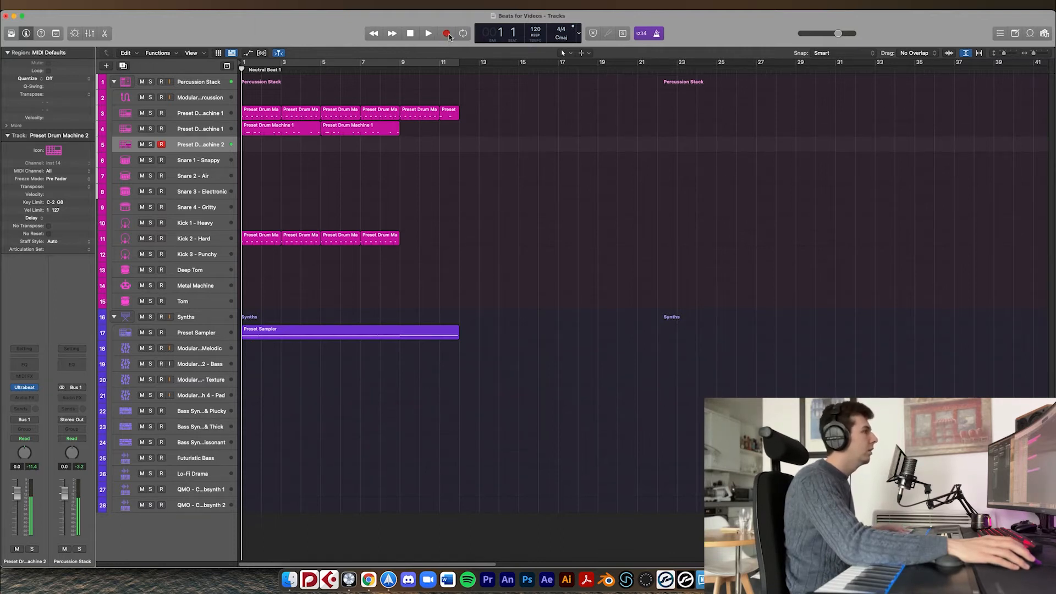
click(24, 387)
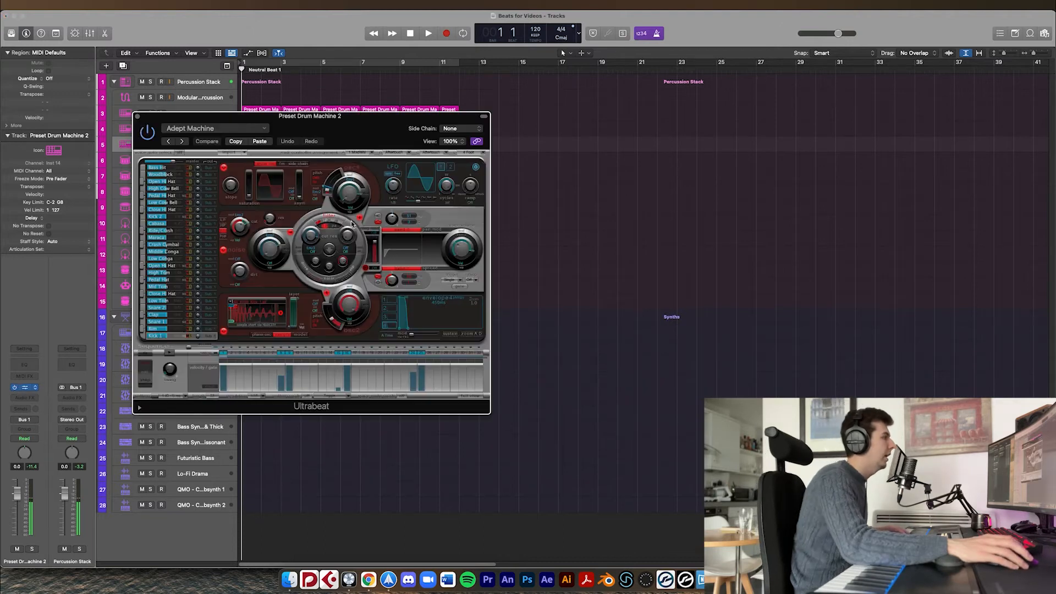
click(160, 281)
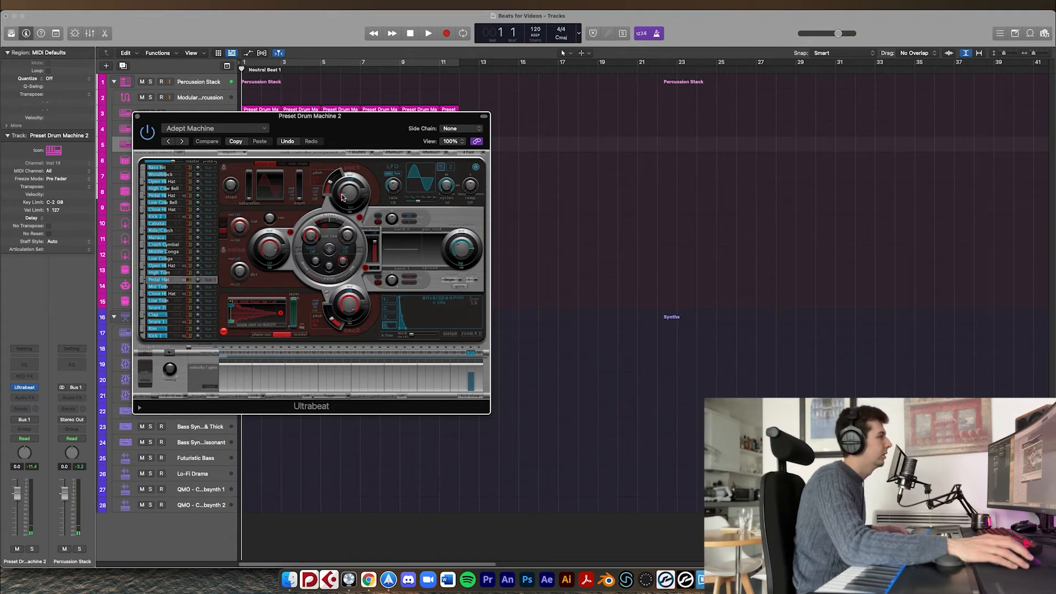
drag(330, 191, 330, 187)
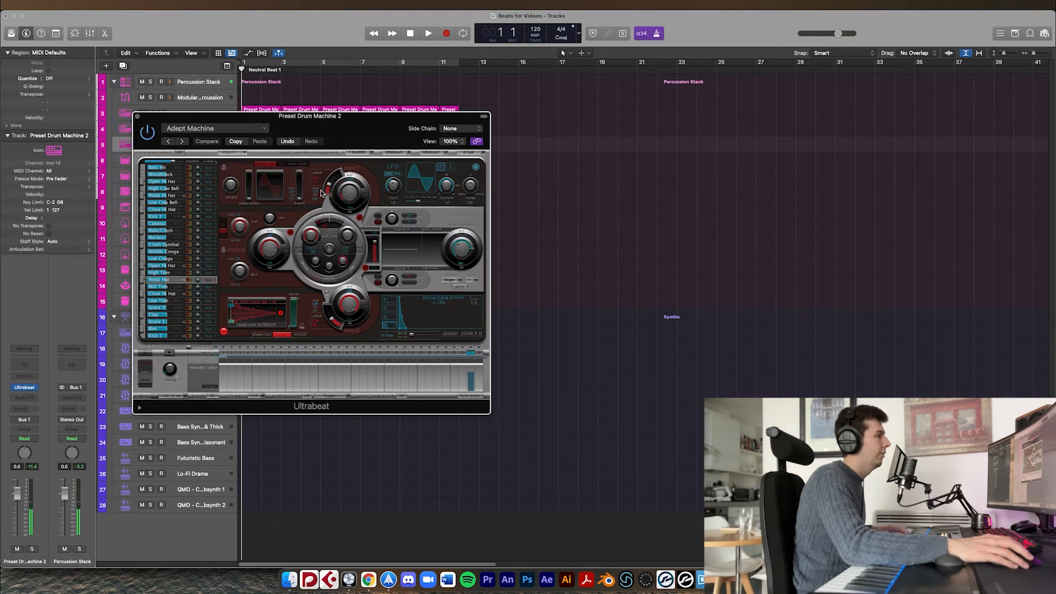
- Move the Ultrabeat window clear of the track headers, and start and stop its step sequencer to hear the built-in pattern
drag(318, 139, 512, 163)
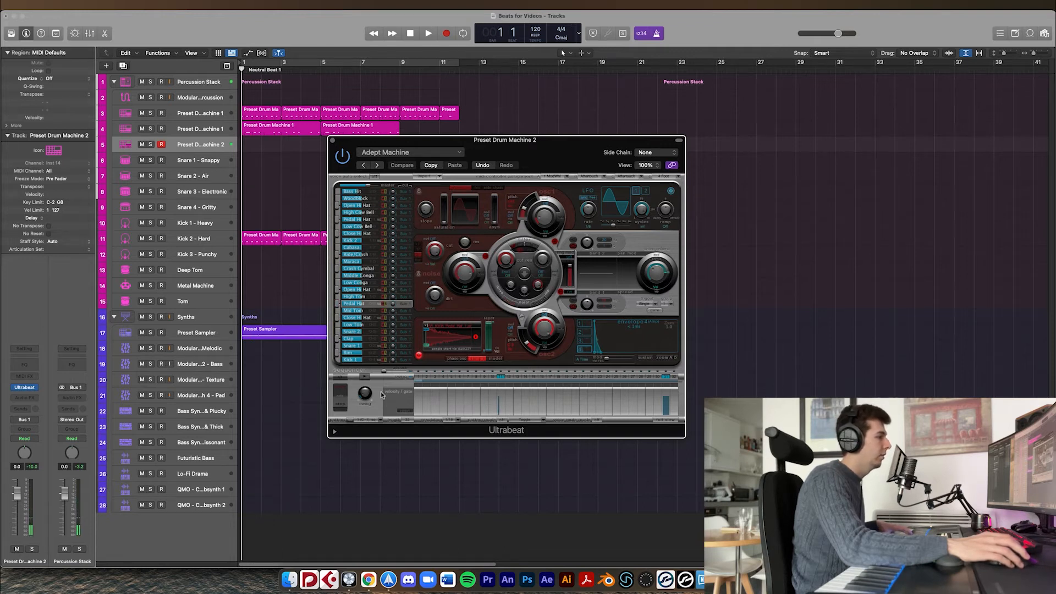
click(365, 378)
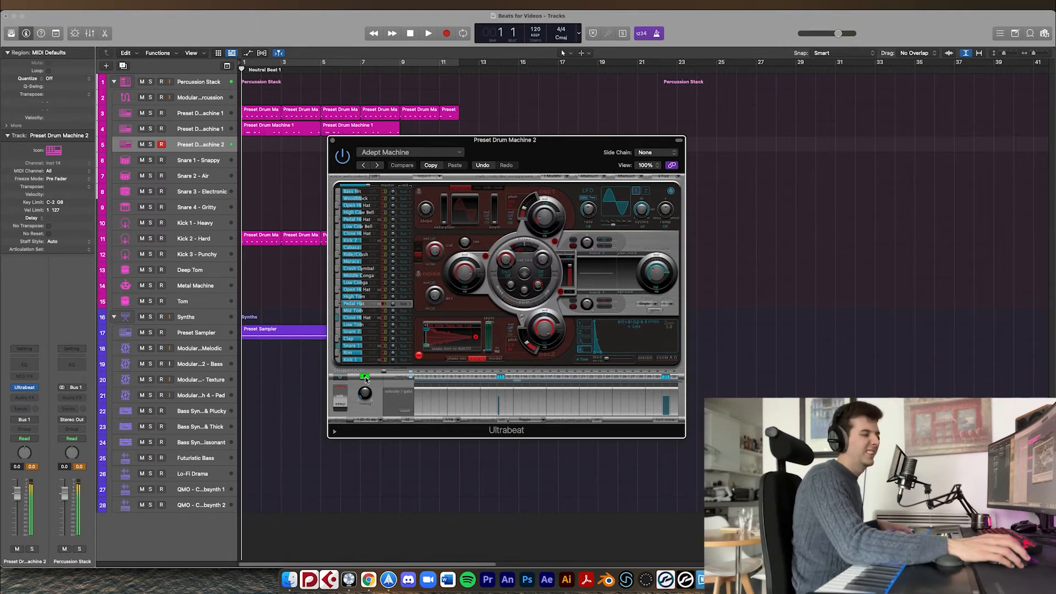
click(366, 377)
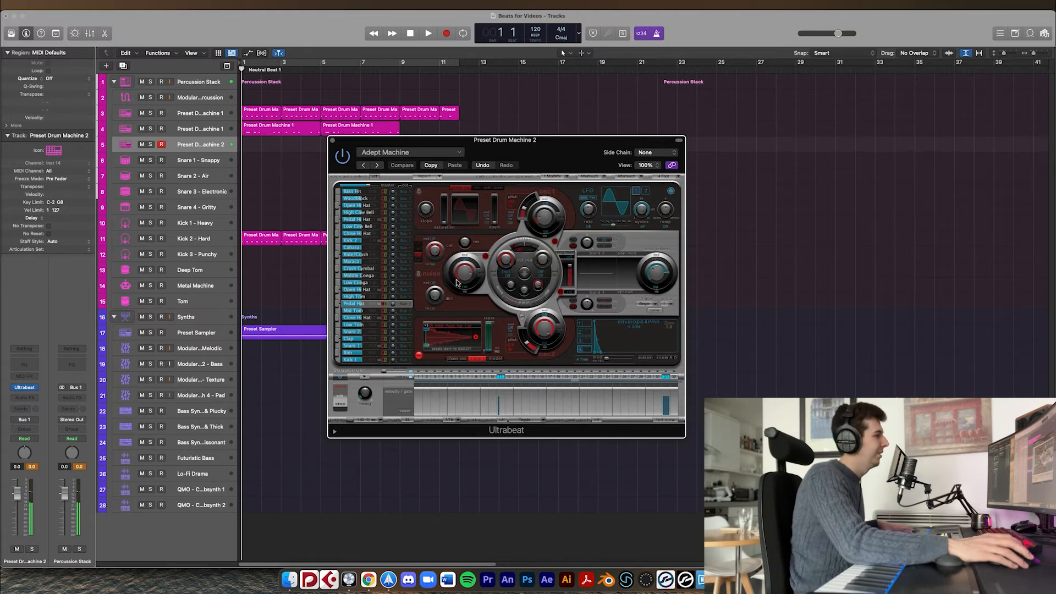
- Fine-tune the decay of the Pedal Hat's envelope in Ultrabeat and close the instrument window
mouse_move(603, 357)
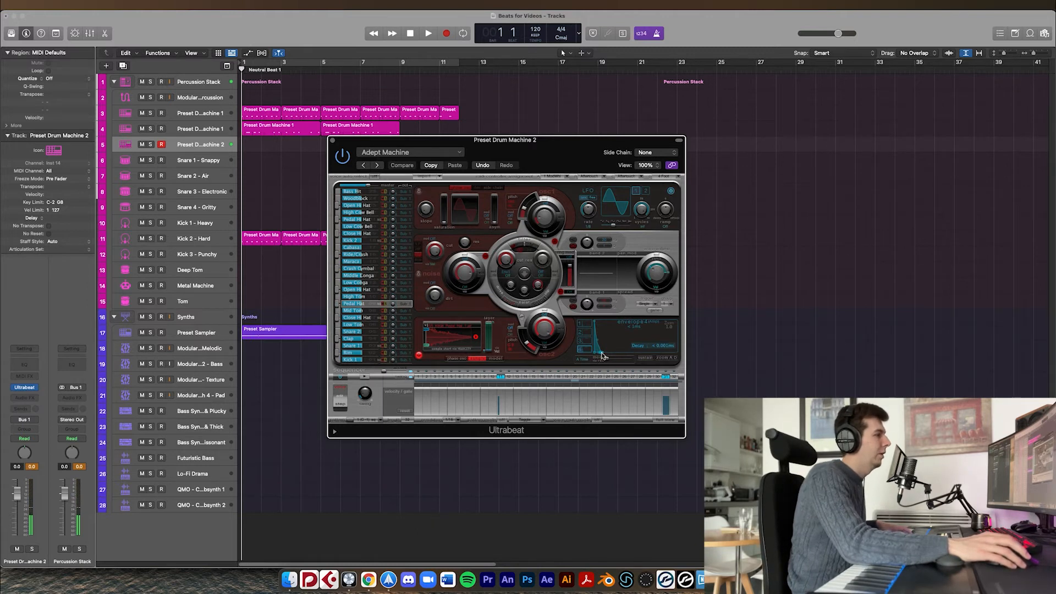
mouse_move(600, 355)
mouse_down()
mouse_move(613, 357)
mouse_move(599, 357)
mouse_up()
mouse_move(594, 356)
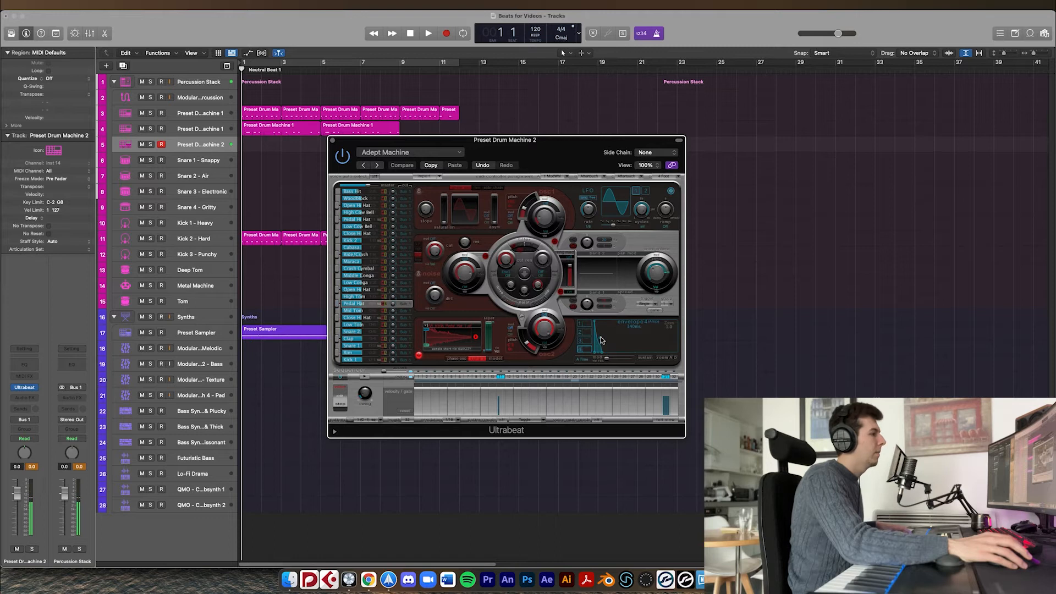
click(332, 141)
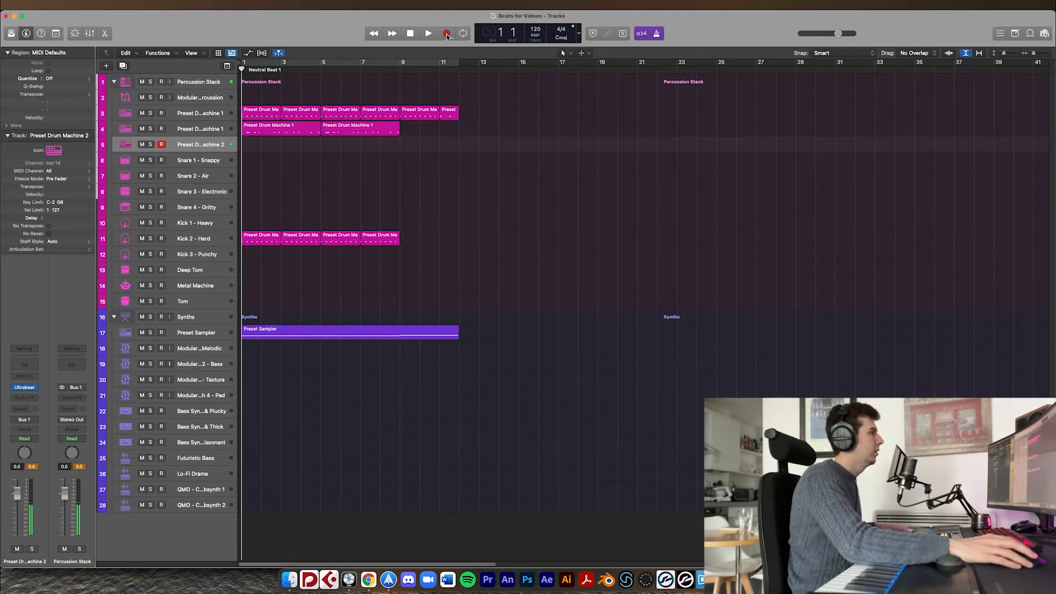
- Record a new four-bar hi-hat region from bar 1 on the Preset Drum Machine 2 track
click(446, 34)
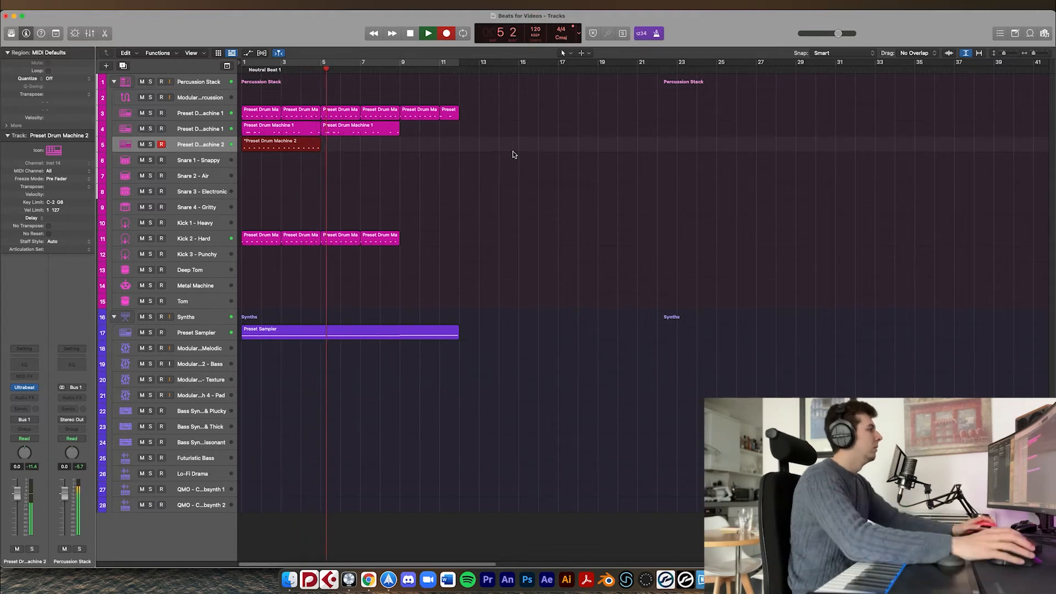
key(space)
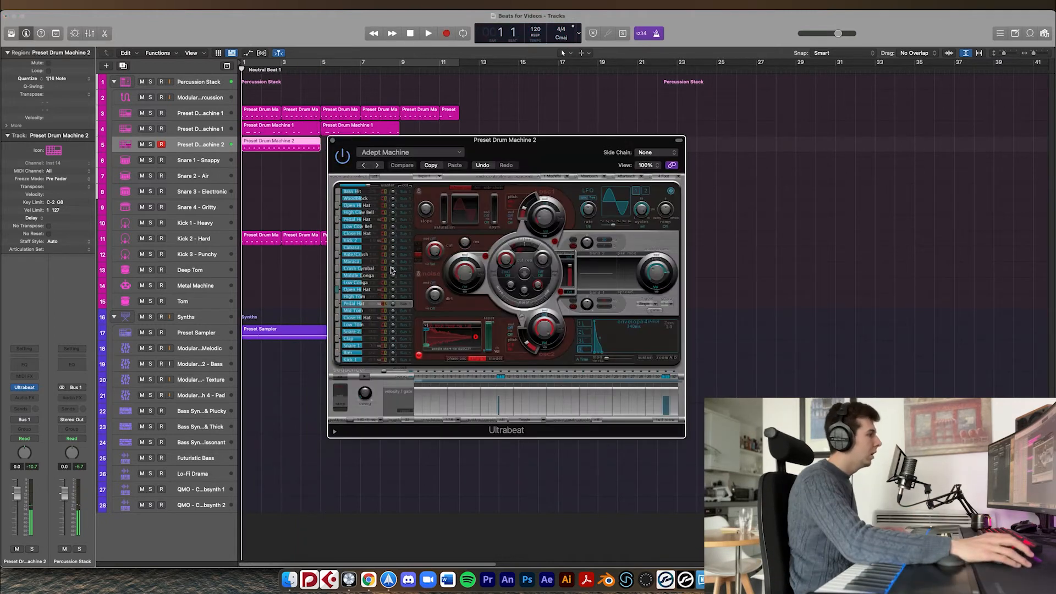
- Select Ultrabeat's lower Open Hi Hat sound, shorten its envelope decay, adjust its noise generator, and close the instrument window
click(375, 290)
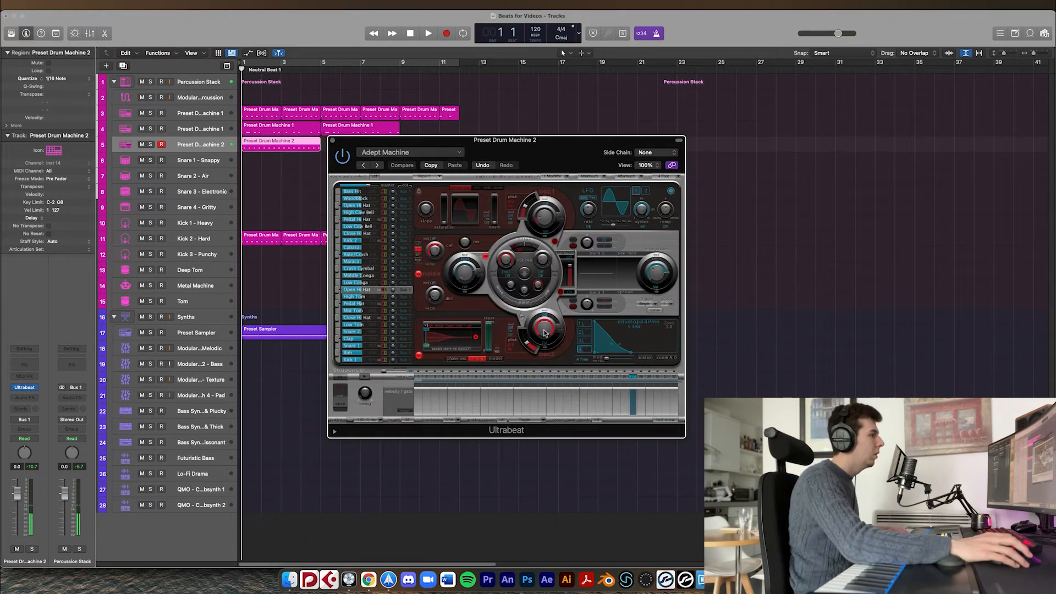
drag(627, 354, 604, 353)
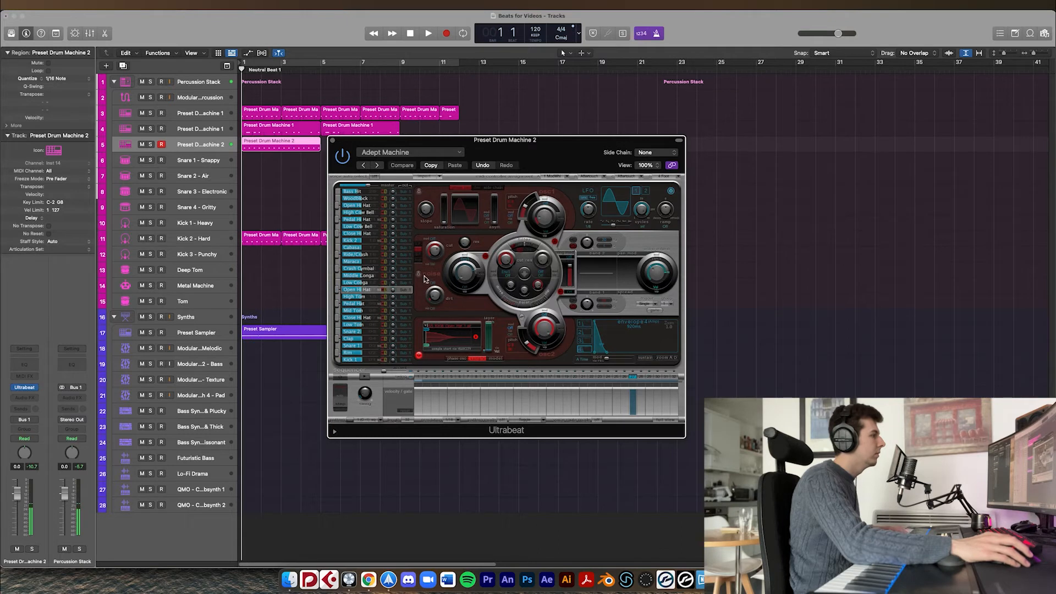
mouse_move(462, 280)
mouse_down()
mouse_move(460, 266)
mouse_move(455, 299)
mouse_up()
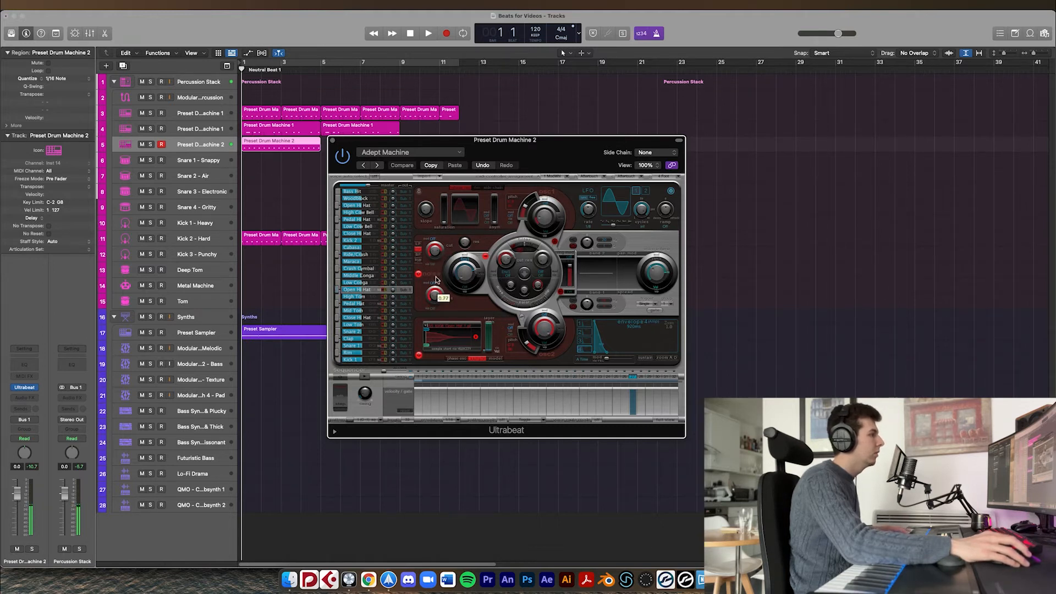
click(333, 139)
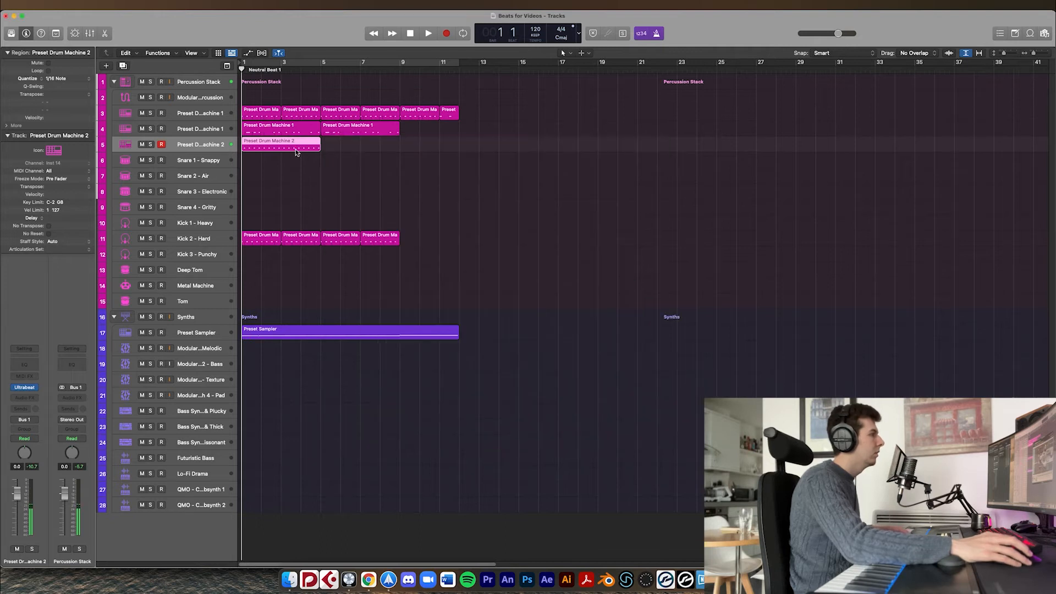
- Open the new region in the Piano Roll, select all its notes, close the editor and start playback
double_click(286, 146)
key(super+a)
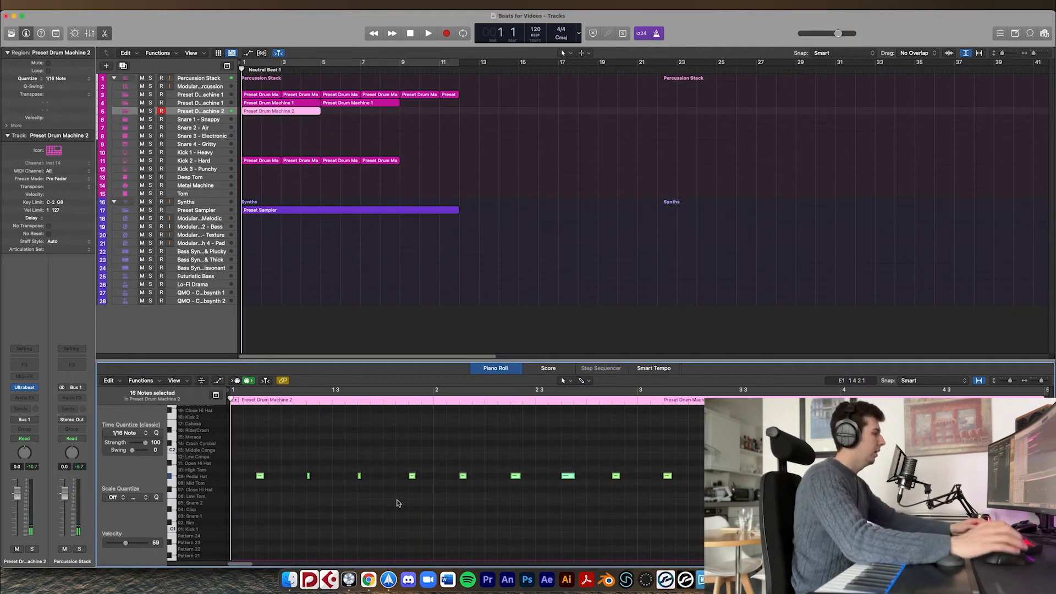
key(p)
key(space)
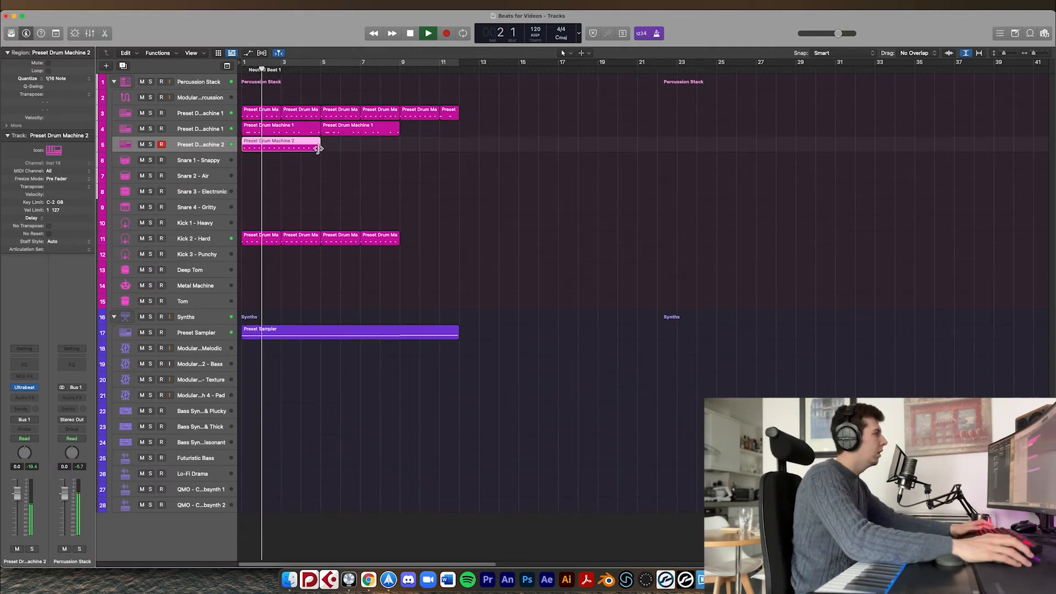
- Open Ultrabeat during playback, lengthen the Open Hi Hat's envelope decay, and stop playback
click(24, 388)
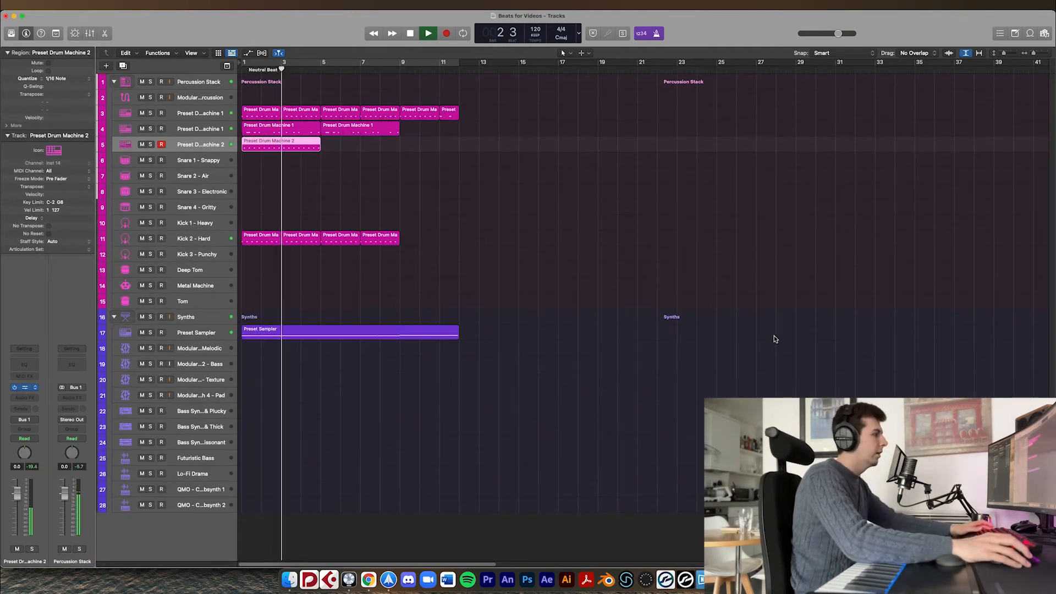
drag(609, 356, 638, 354)
key(space)
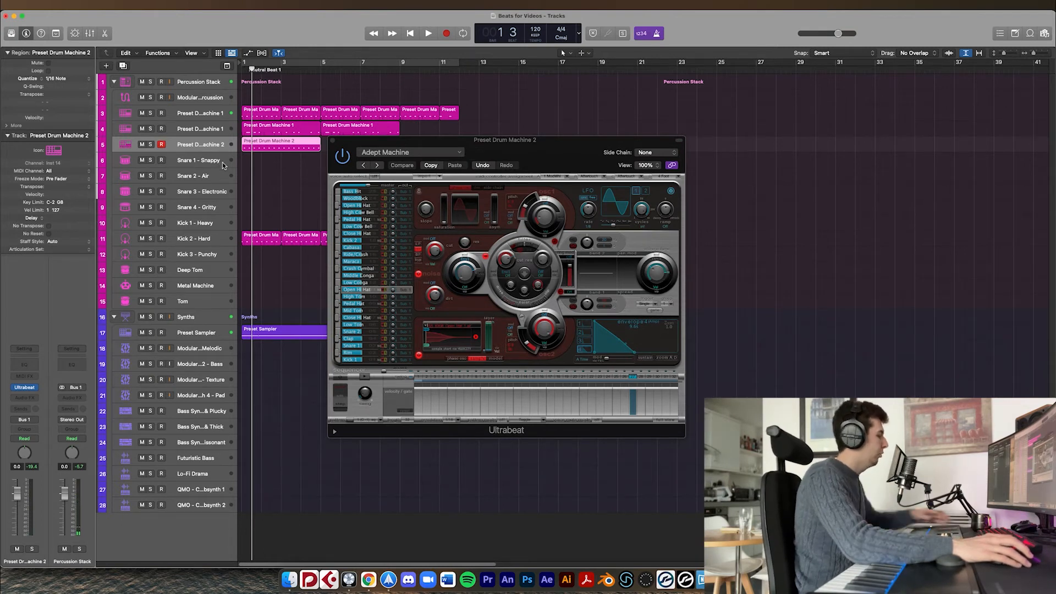
- Show track automation and expand an additional automation lane beneath Preset Drum Machine 2, keeping Volume on its main lane
key(a)
click(197, 162)
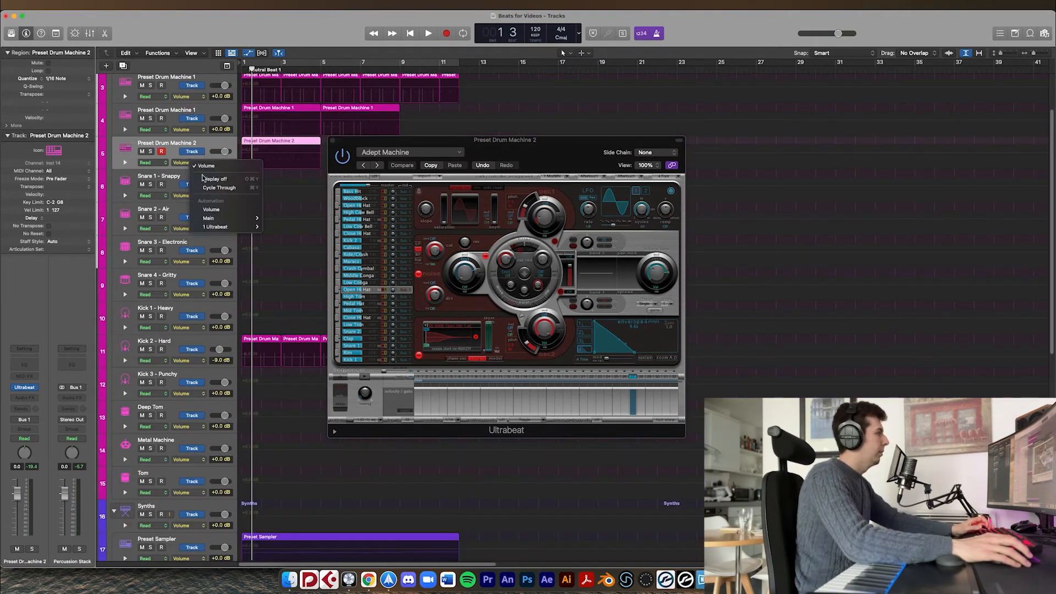
click(220, 208)
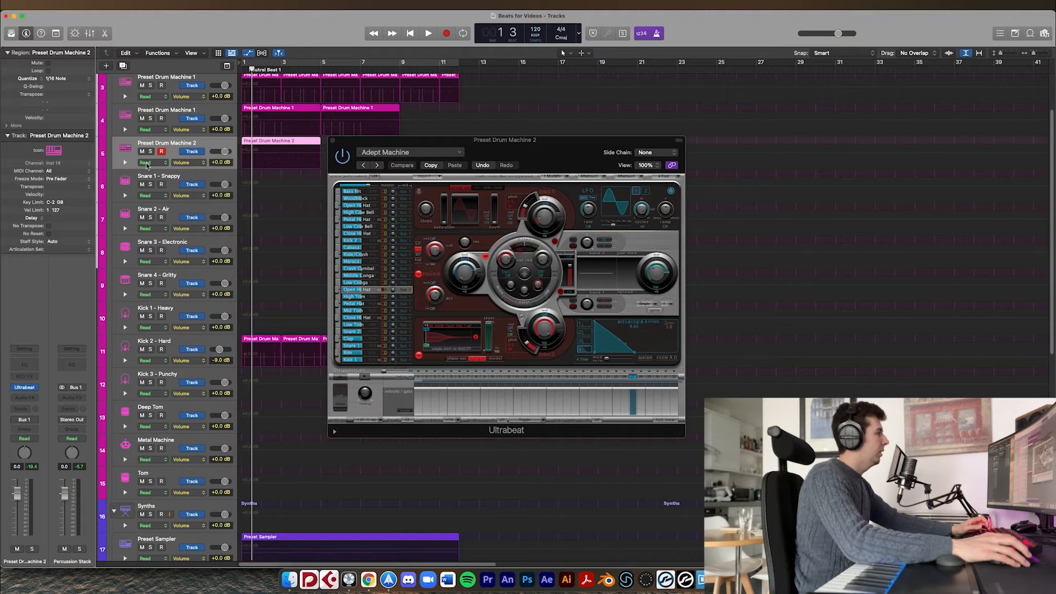
click(125, 163)
- Set the additional automation lane to Ultrabeat's Env2 parameter 01:Decay Y1, try adjusting its line, and play briefly
click(186, 183)
mouse_move(220, 249)
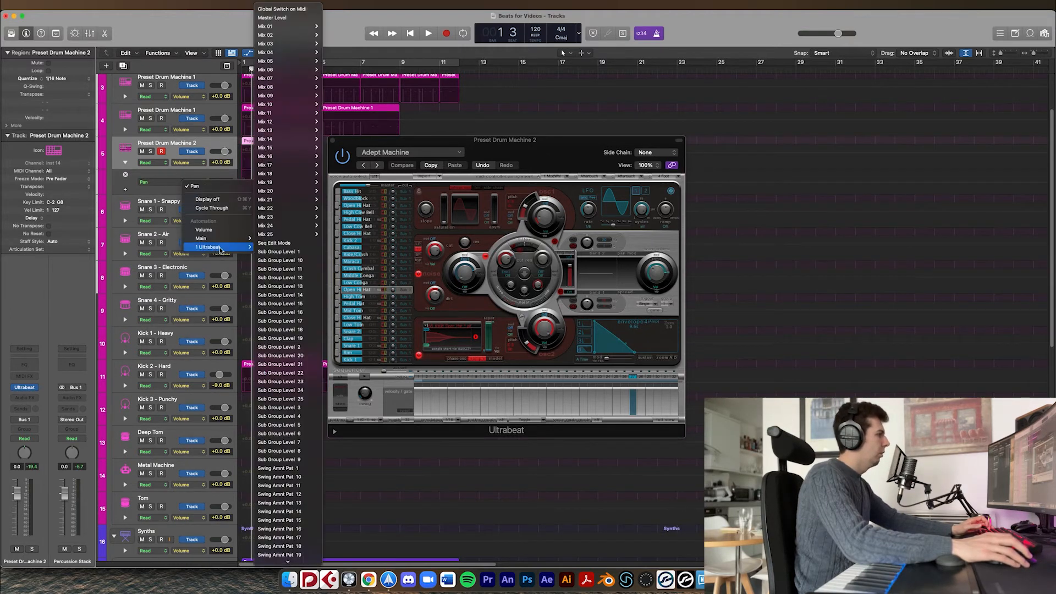
mouse_move(290, 568)
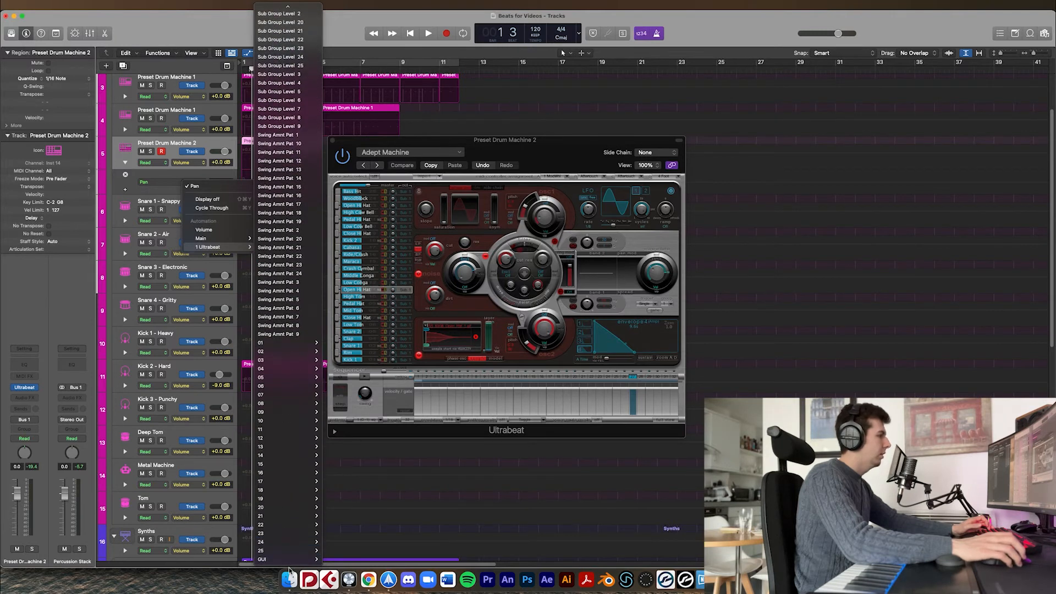
mouse_move(290, 545)
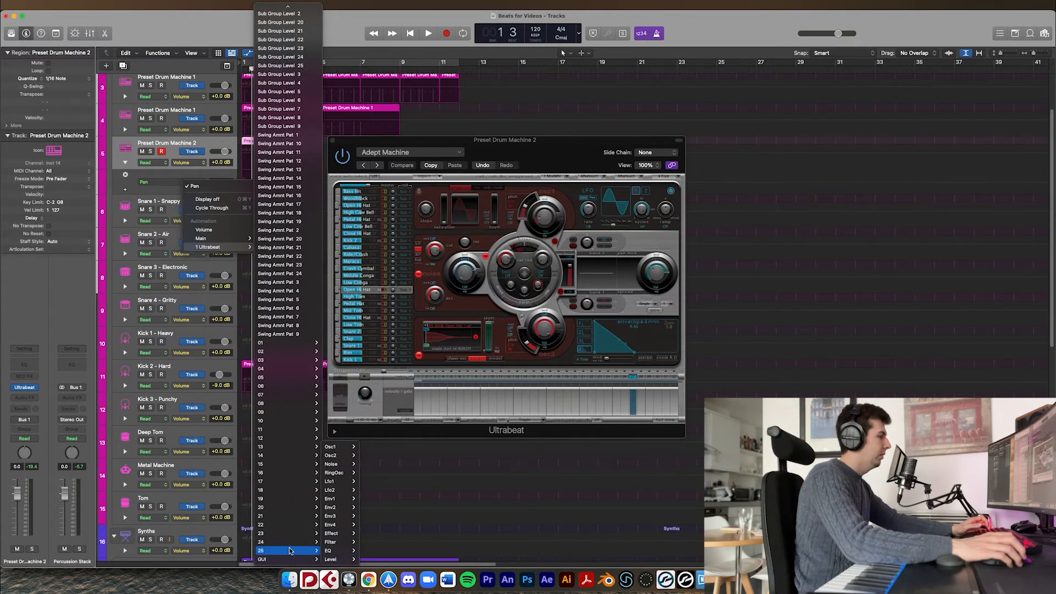
mouse_move(300, 345)
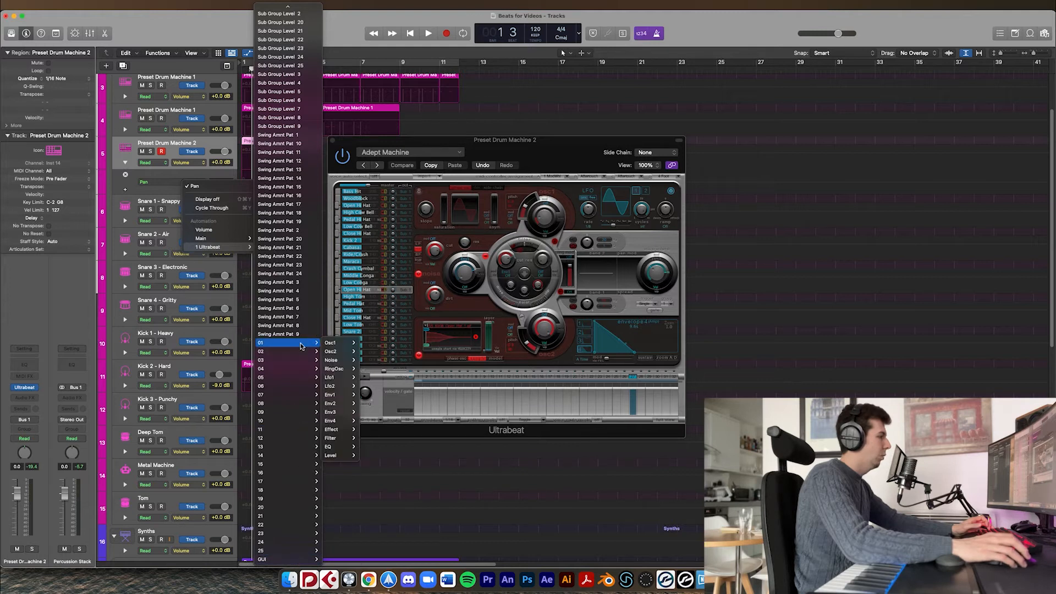
mouse_move(355, 407)
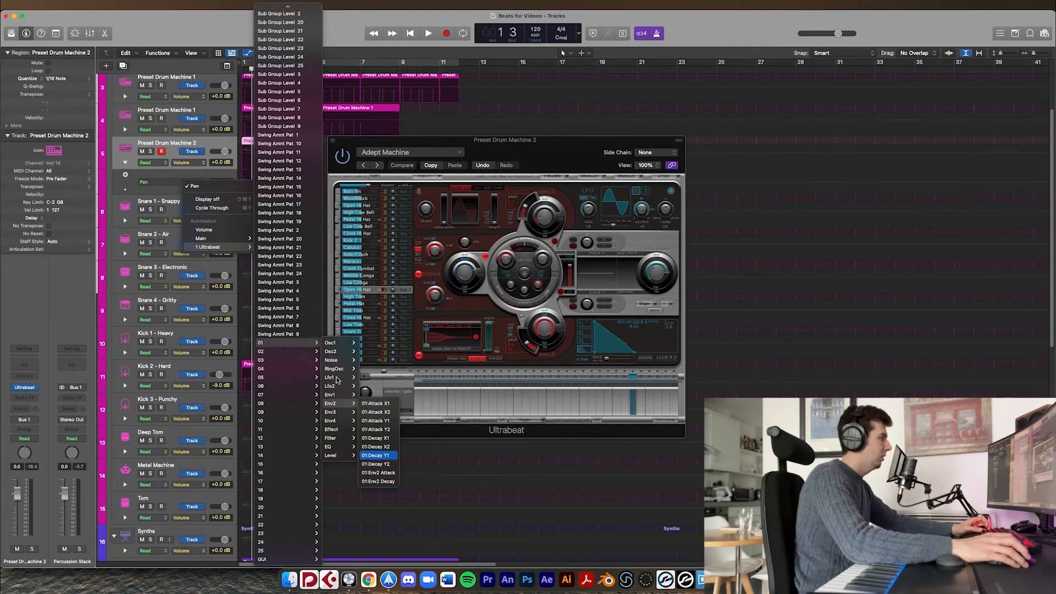
click(375, 455)
mouse_move(242, 192)
mouse_down()
mouse_move(243, 181)
mouse_move(243, 207)
mouse_up()
key(space)
key(space)
- Switch the lane to Ultrabeat's 01:Decay X2 and draw automation falling to 0.0000 near bar 3 and rising toward bar 5
click(196, 182)
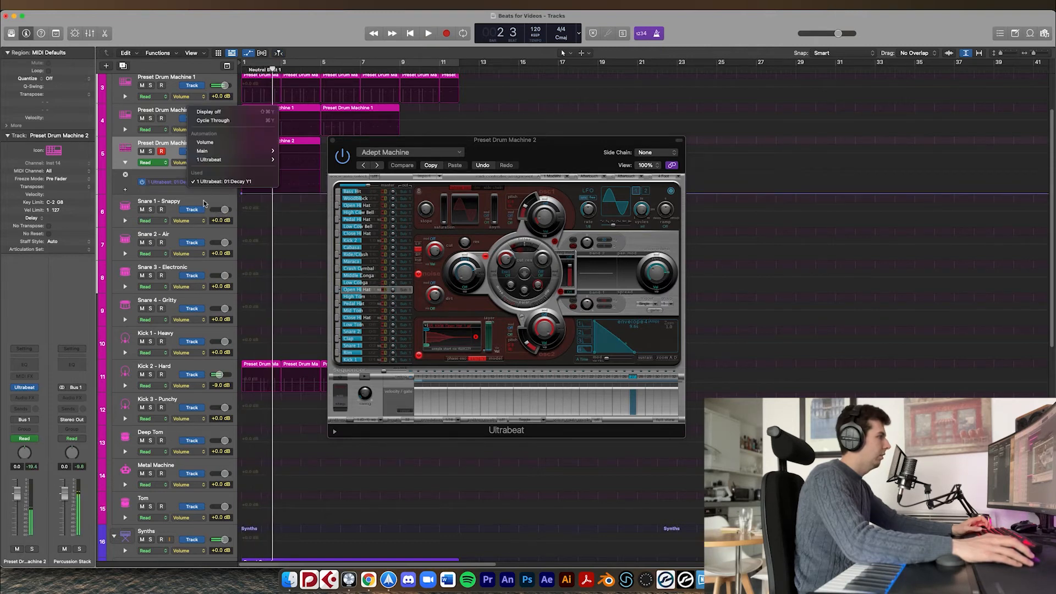
mouse_move(231, 159)
mouse_move(325, 235)
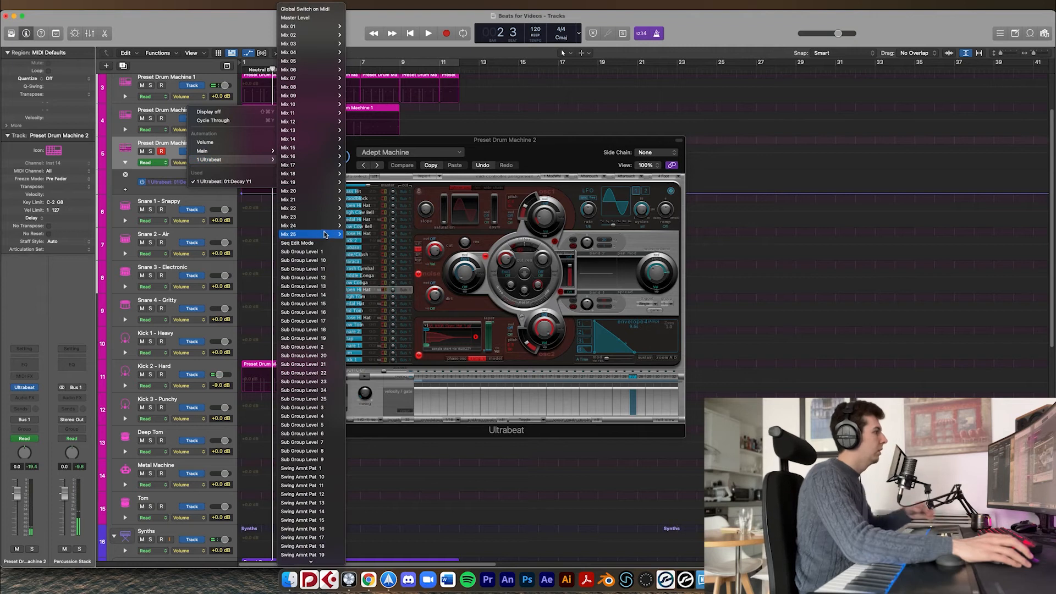
click(302, 546)
click(202, 181)
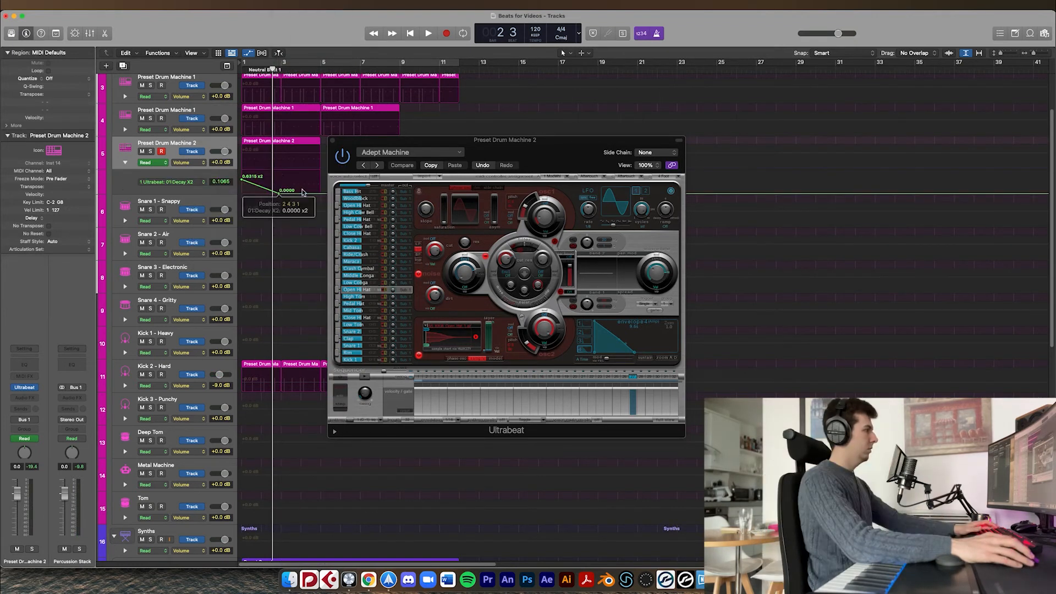
drag(279, 189, 318, 172)
- Solo Preset Drum Machine 2, play the decay automation from the start, and check the envelope in Ultrabeat
key(Return)
key(space)
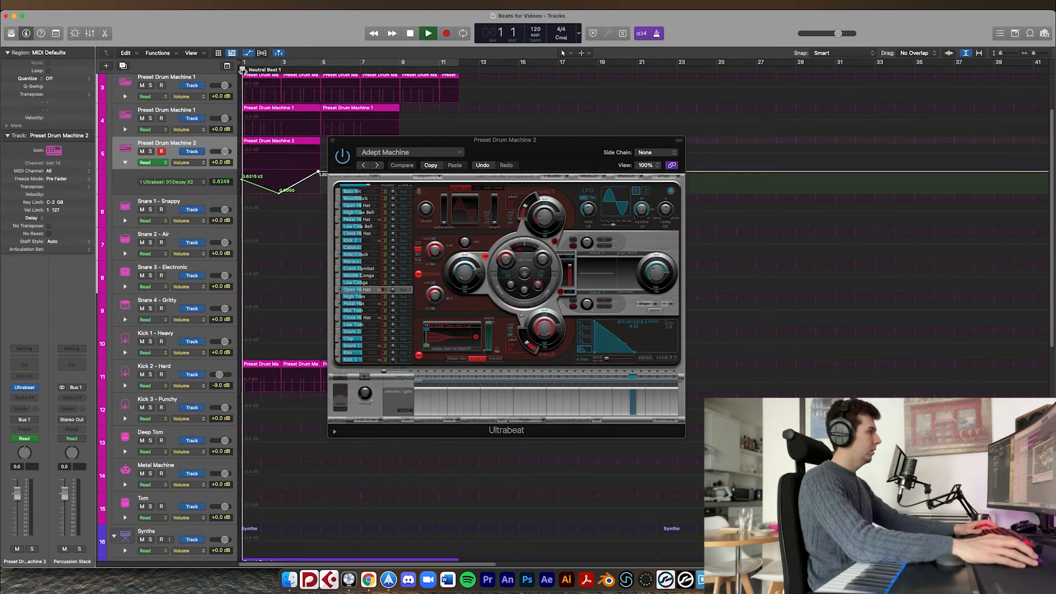
key(s)
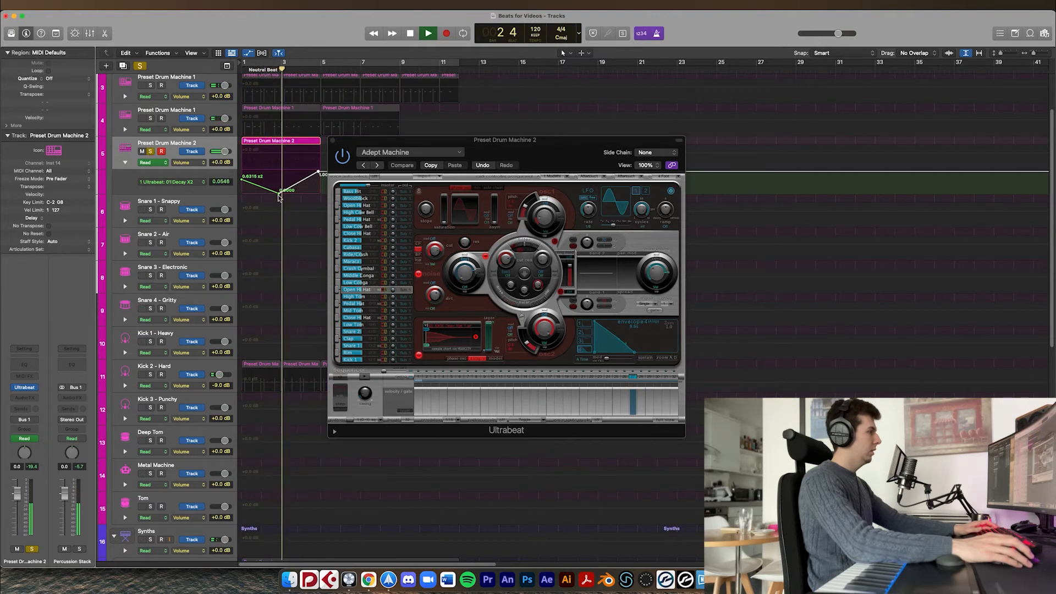
key(space)
click(633, 325)
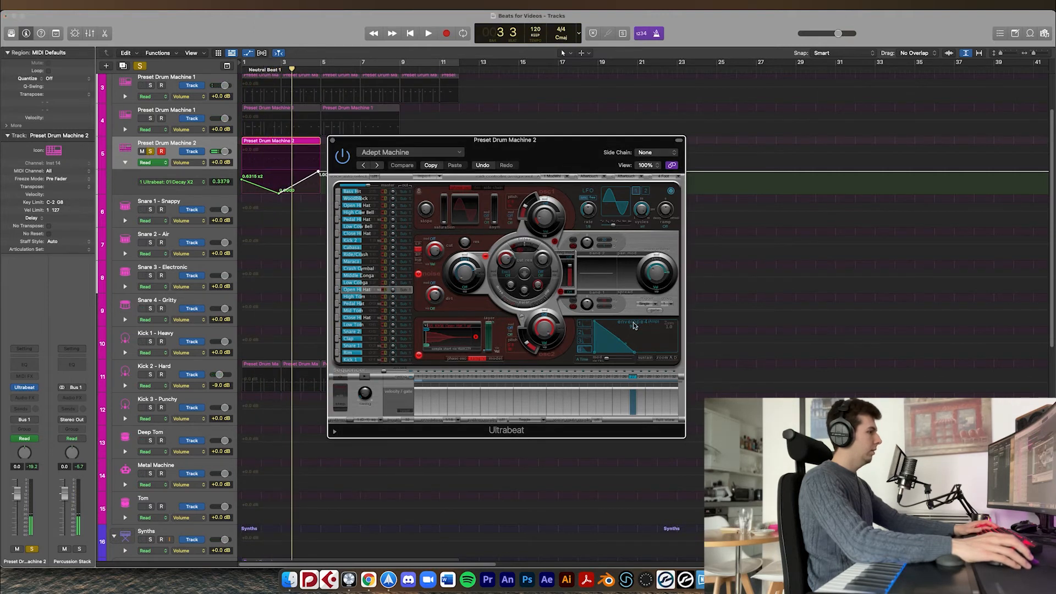
click(583, 340)
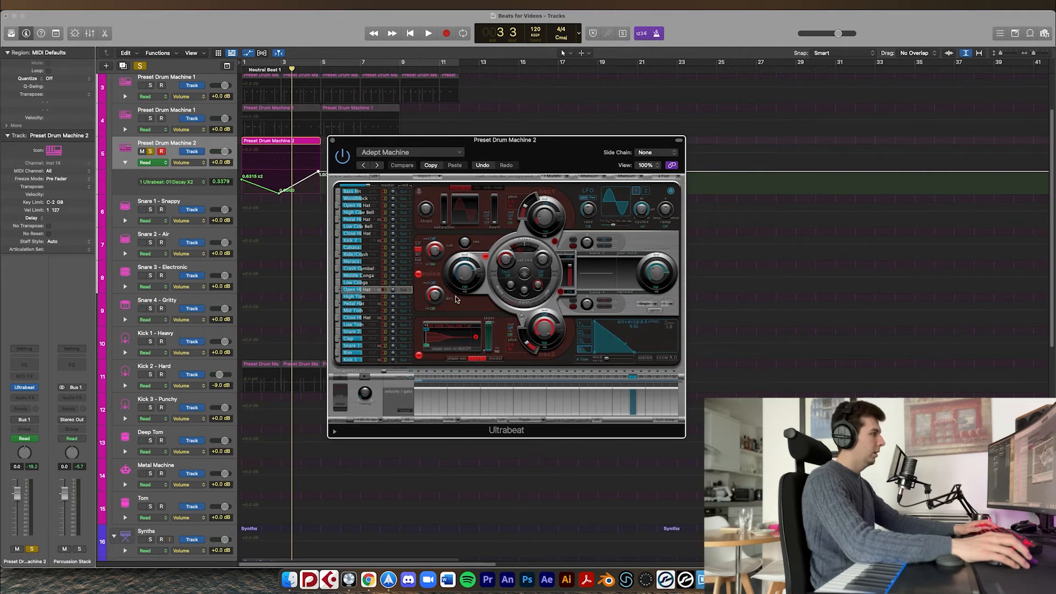
- Return to the 01:Decay Y1 automation lane, try to delete its automation, and cancel deleting the track and its regions
click(202, 184)
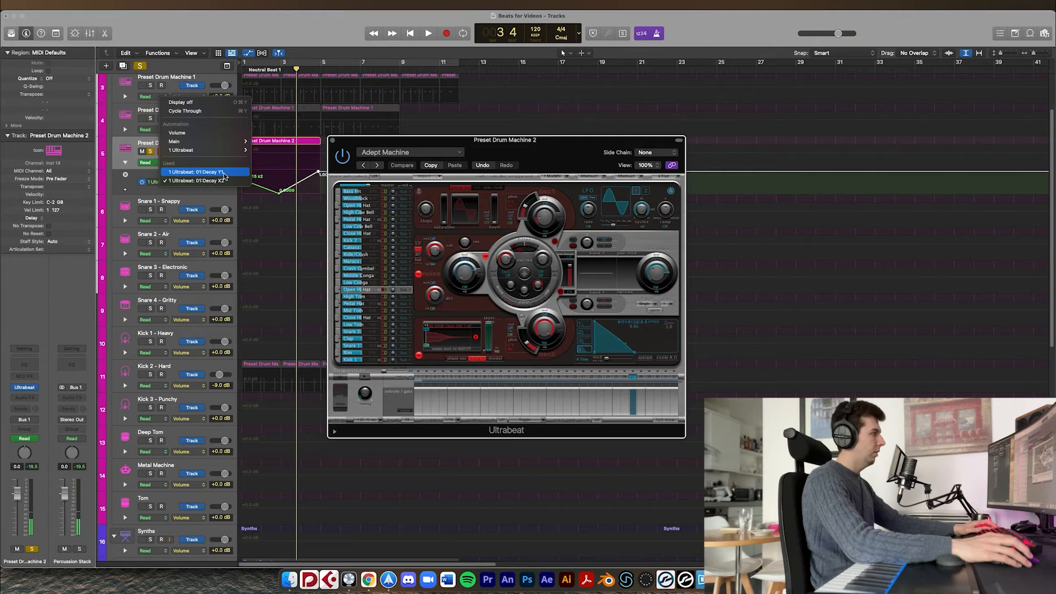
click(224, 175)
key(space)
key(space)
click(201, 182)
click(265, 196)
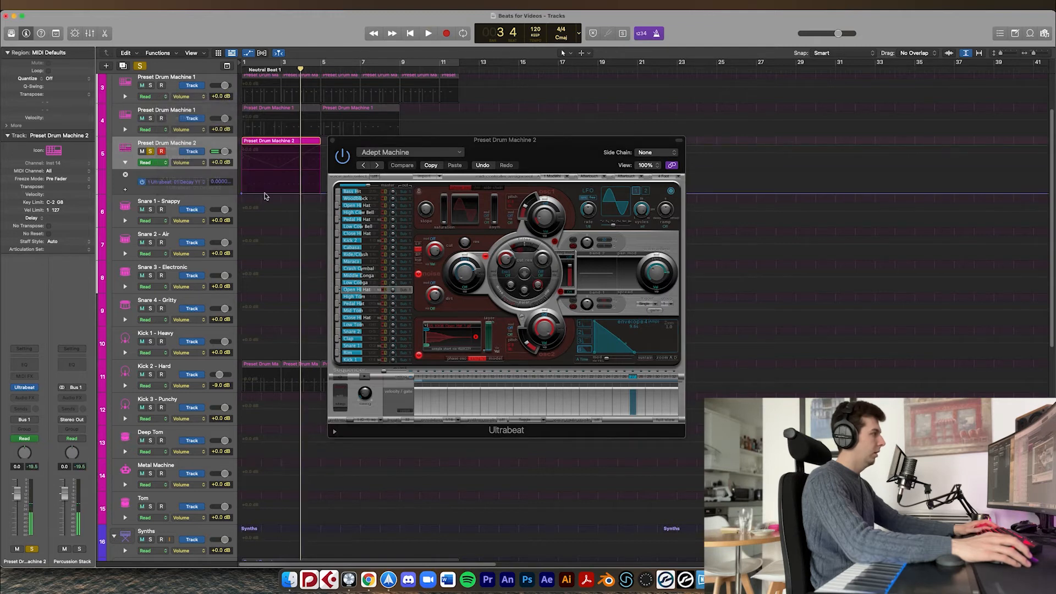
key(super+BackSpace)
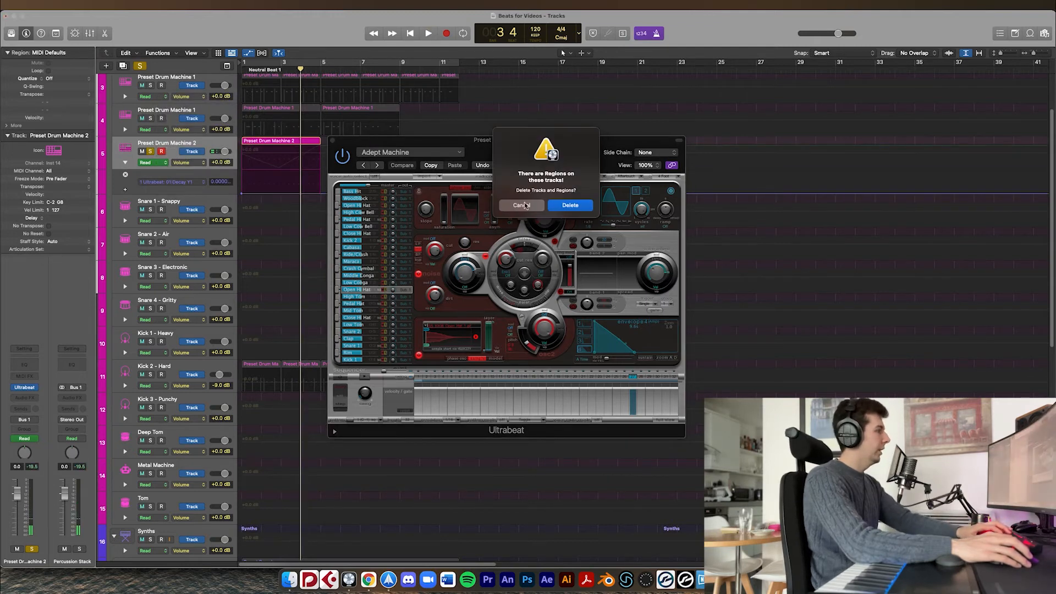
click(533, 209)
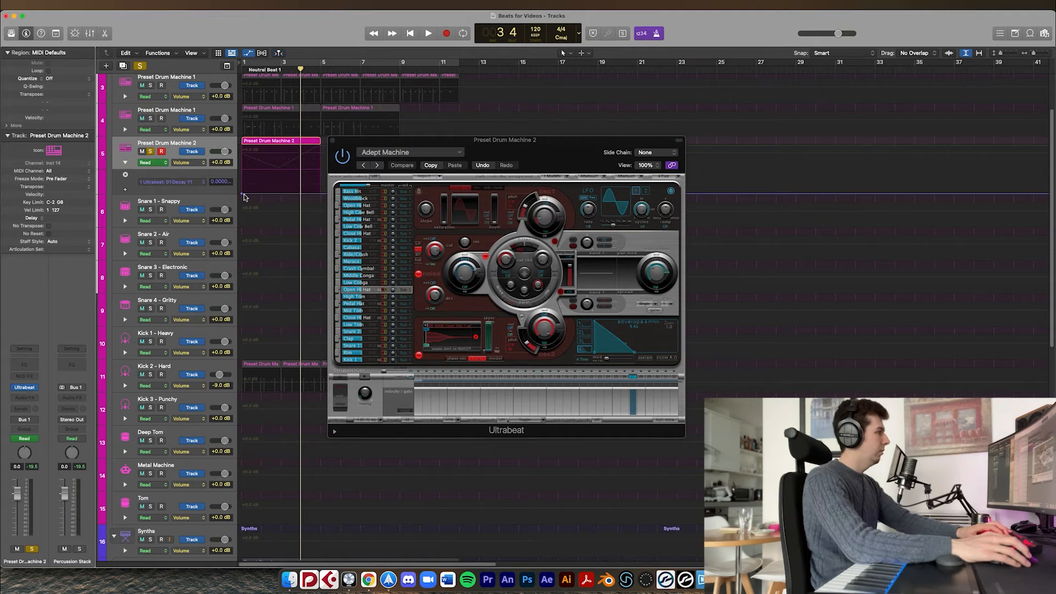
key(super+BackSpace)
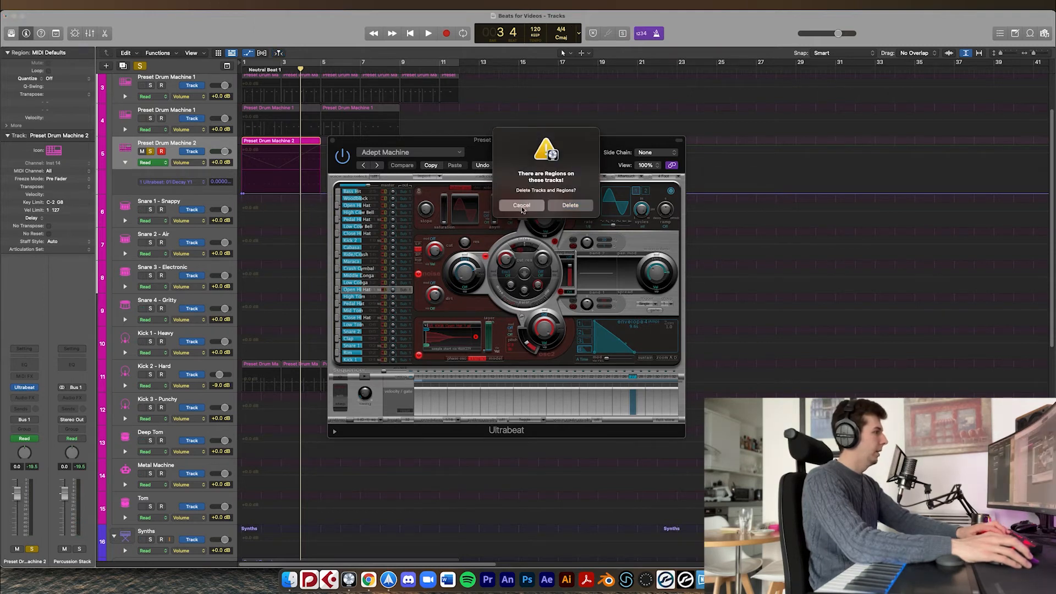
key(Escape)
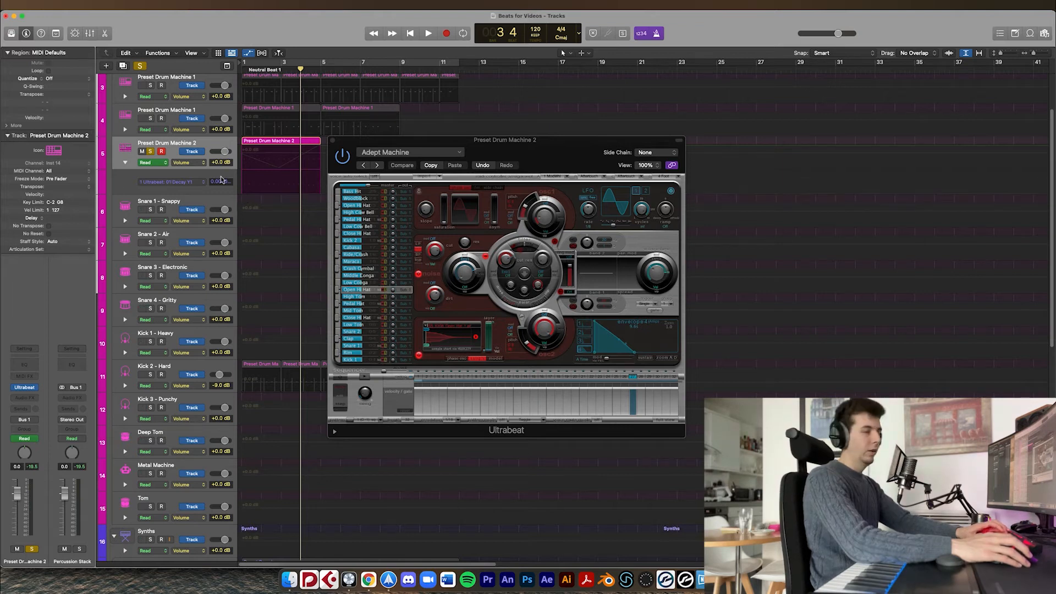
- Set the Preset Drum Machine 2 automation lane to Ultrabeat's 11:Env4 Decay parameter after trying 11:Decay Y1
click(169, 187)
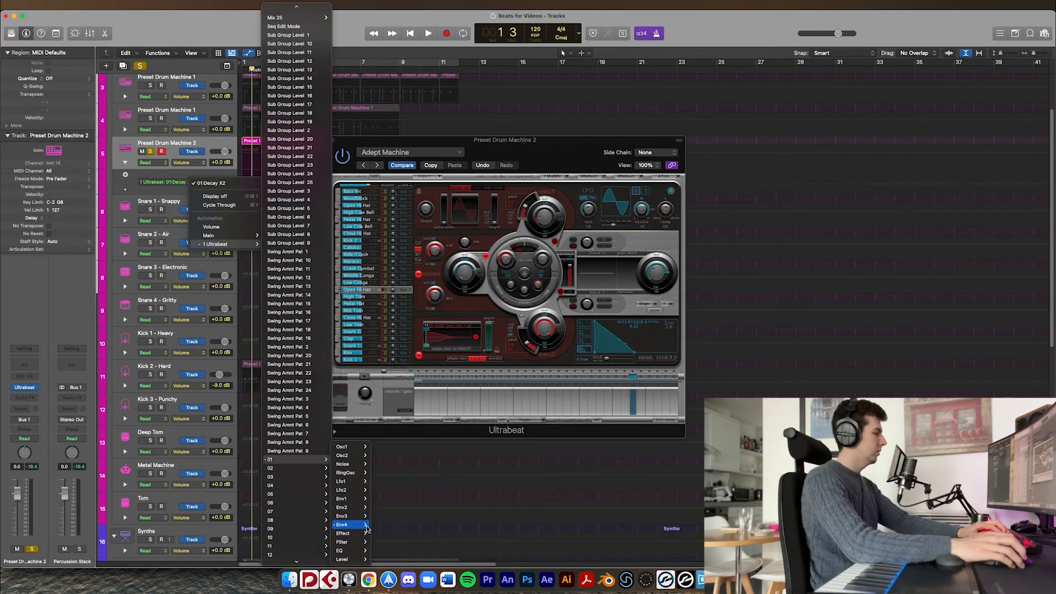
mouse_move(365, 525)
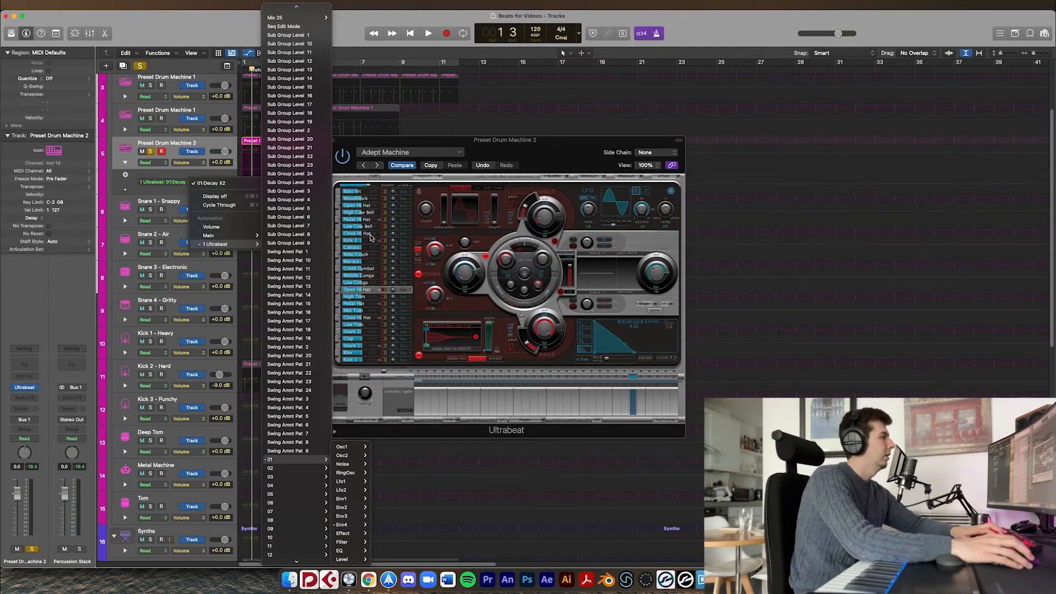
mouse_move(297, 569)
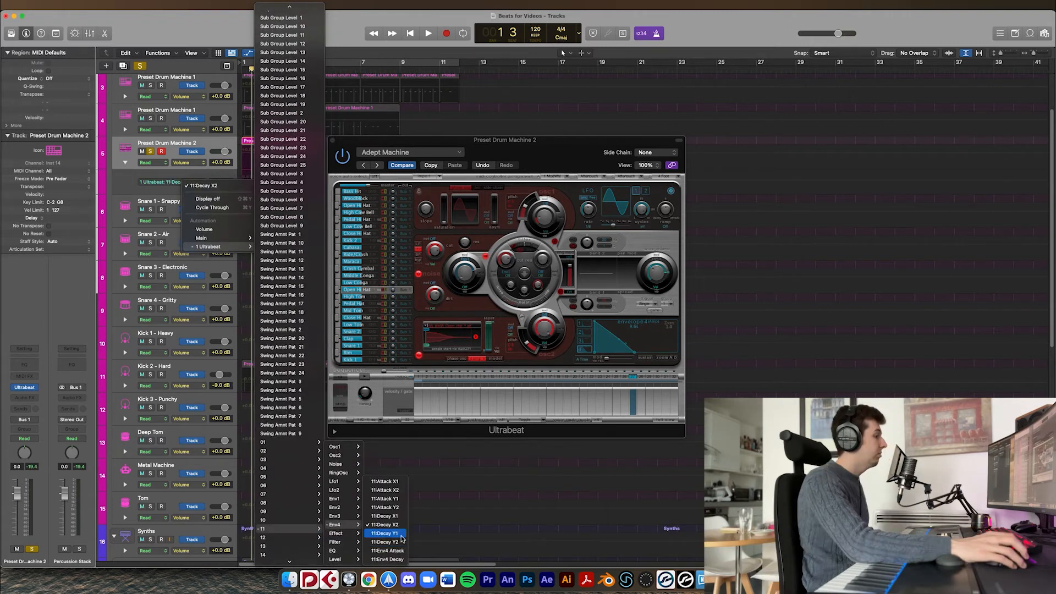
click(401, 537)
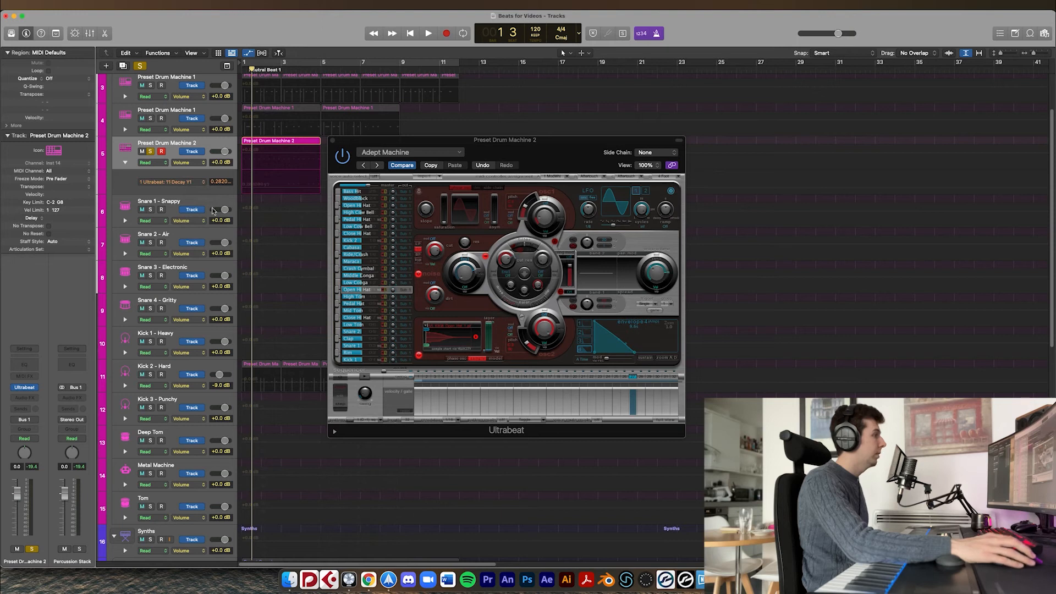
click(187, 182)
click(401, 540)
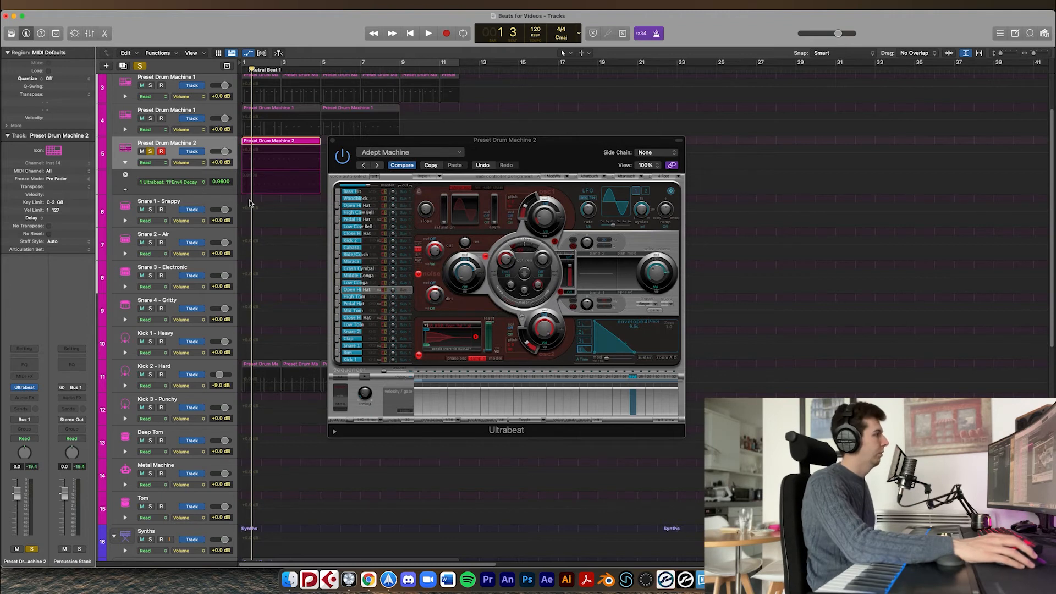
- Draw Env4 Decay automation from 0.9600 down to 0.0000 near bar 3 and back up at bar 5, and play it
click(247, 175)
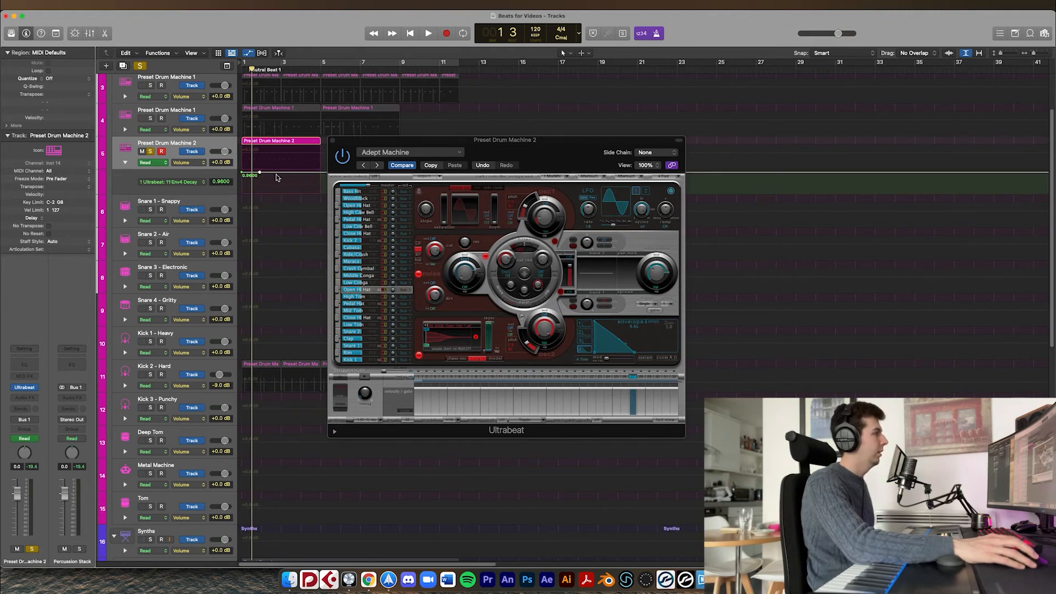
mouse_move(280, 173)
mouse_down()
mouse_move(280, 197)
mouse_move(261, 183)
mouse_up()
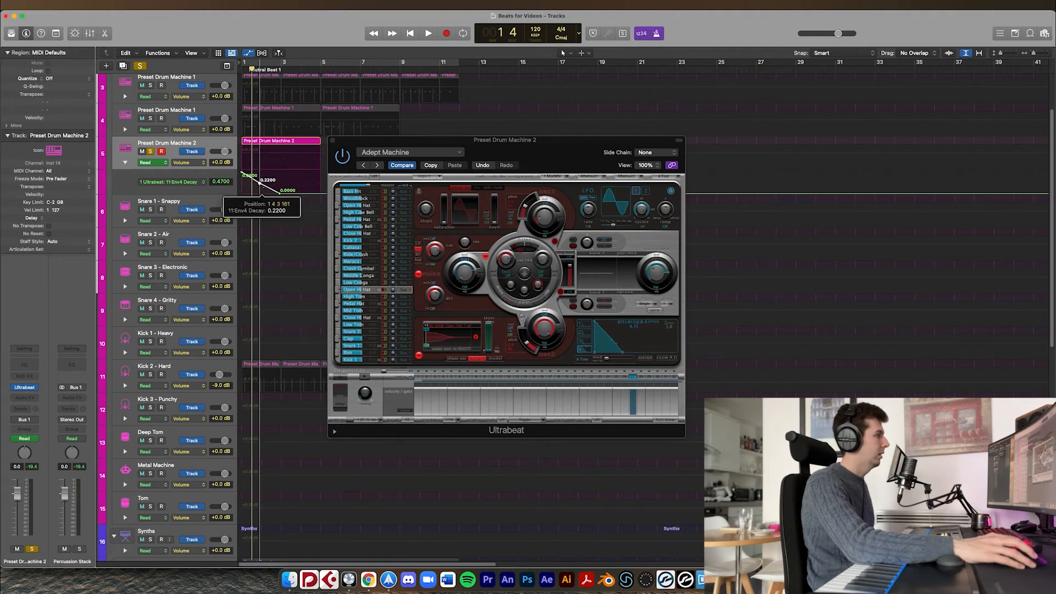
drag(322, 196, 321, 173)
key(space)
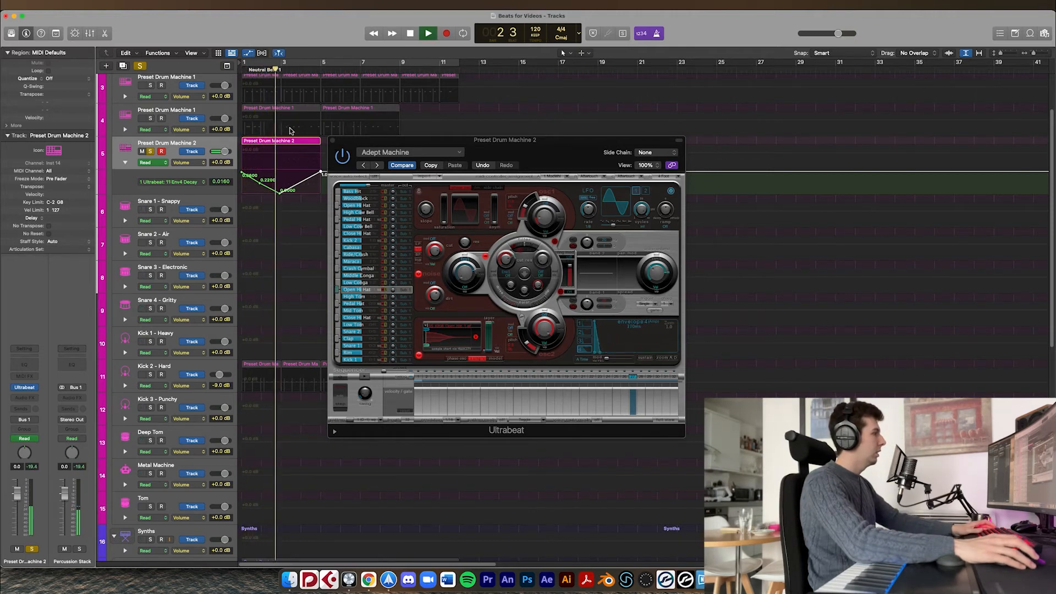
- Reshape the decay curve with low points of 0.0760, 0.0120 and 0.0680 between bars 1 and 5, and replay from the start
drag(280, 193, 255, 187)
key(space)
click(245, 67)
key(space)
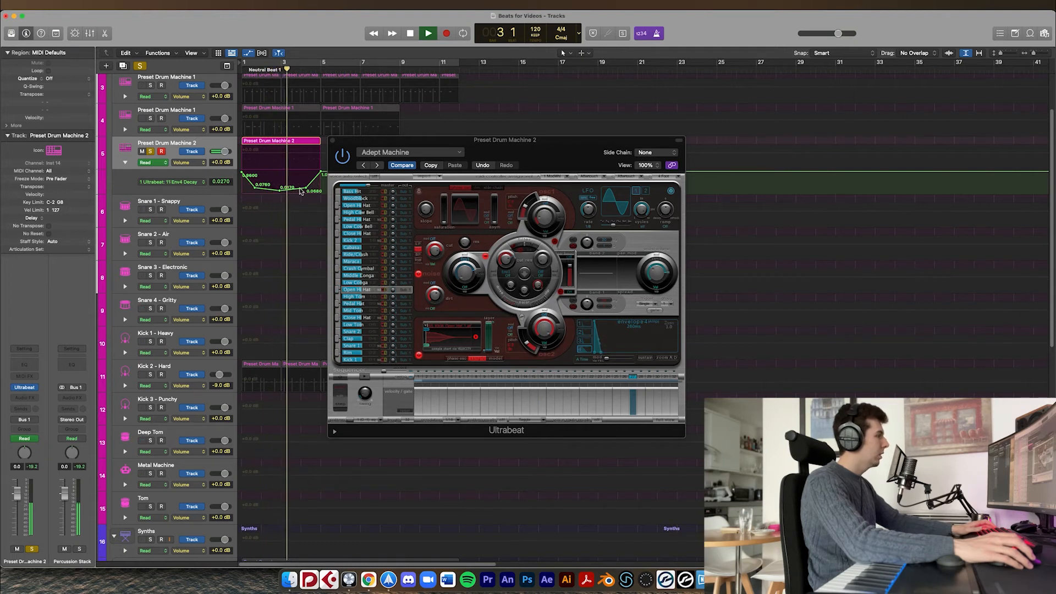
- Close Ultrabeat and copy the Preset Drum Machine 2 region with its decay automation to bar 5
click(332, 141)
click(302, 143)
key(space)
drag(302, 144, 380, 154)
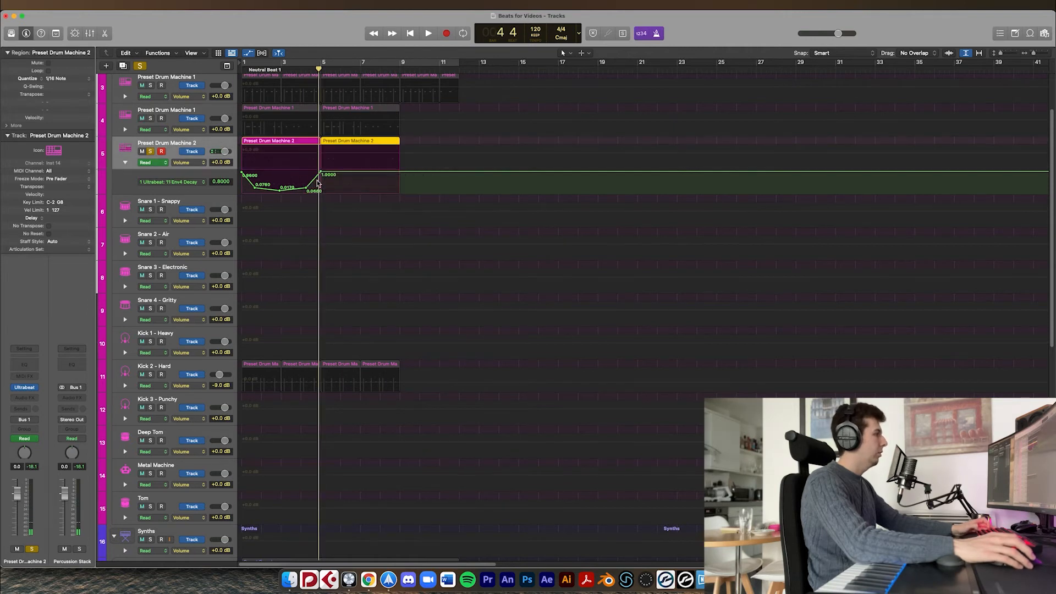
mouse_move(316, 179)
mouse_down()
mouse_move(221, 181)
mouse_move(321, 177)
mouse_up()
- Play from the start and collapse the Preset Drum Machine 2 automation lane
key(Return)
key(space)
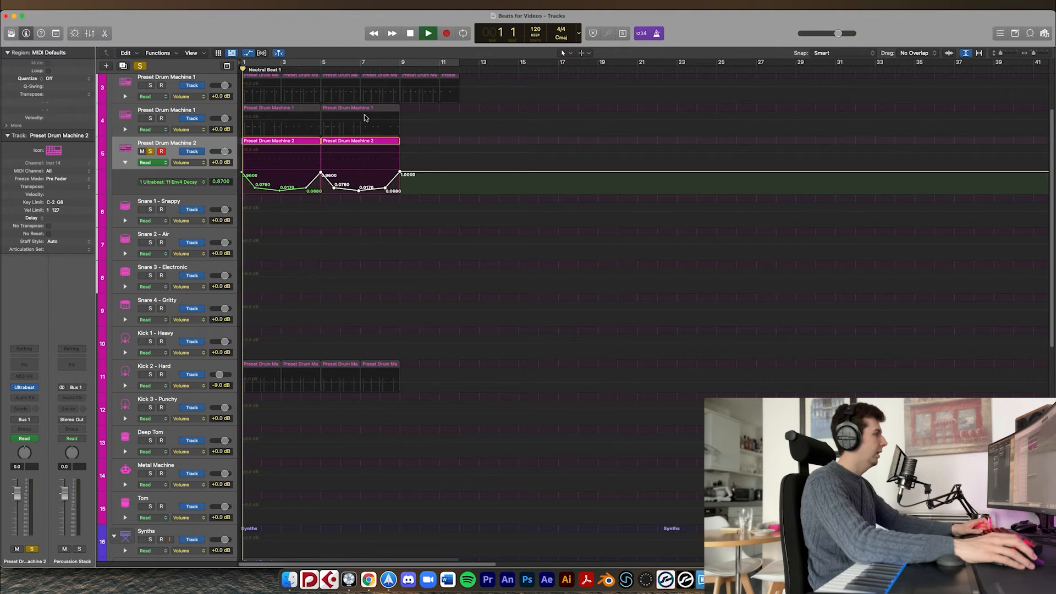
click(126, 163)
click(127, 160)
click(127, 161)
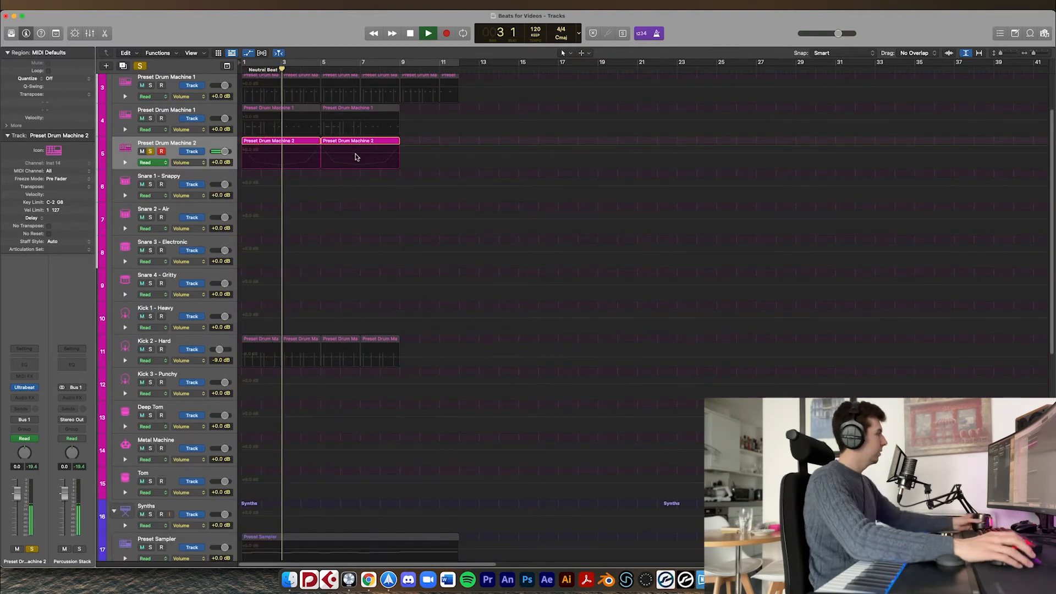
- Unsolo Preset Drum Machine 2 to hear the full beat, and return the playhead to bar 1
key(s)
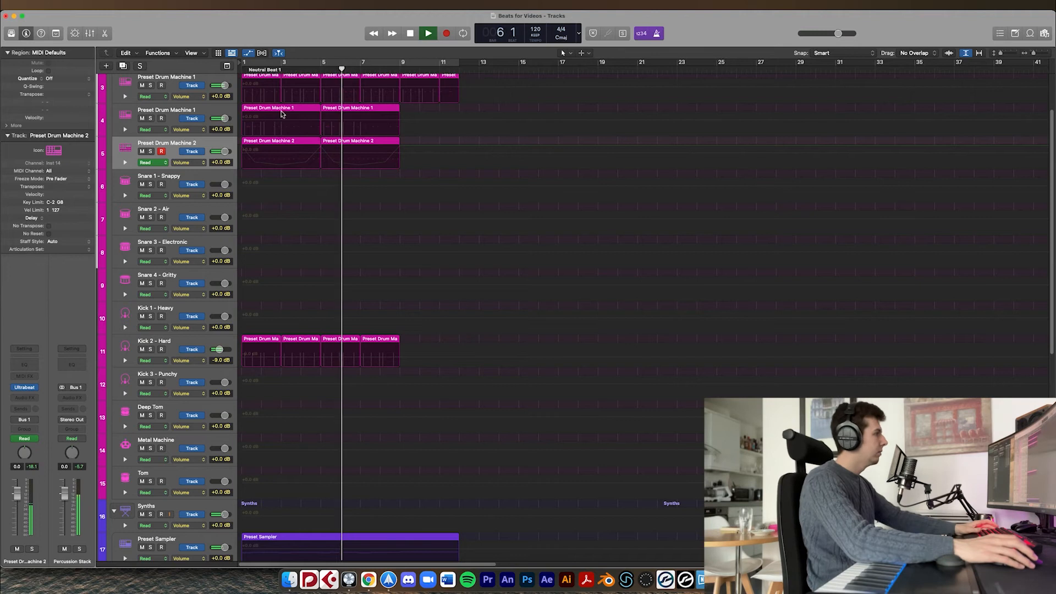
key(space)
key(Return)
- Record a snare part on the Snare 2 - Air track, filling bars 1 to 12, and play the beat
click(193, 177)
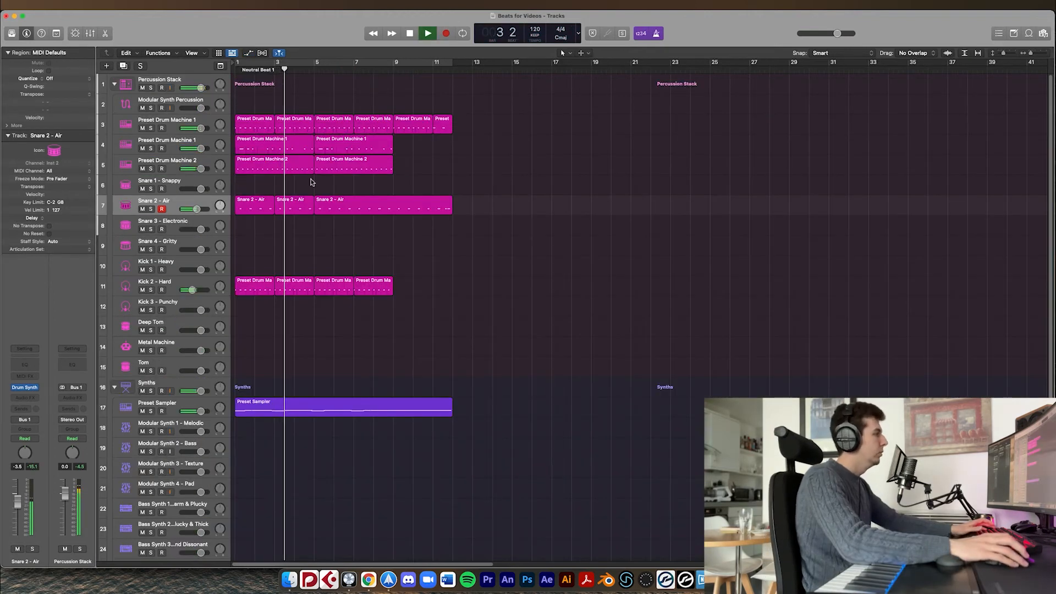
key(Return)
key(space)
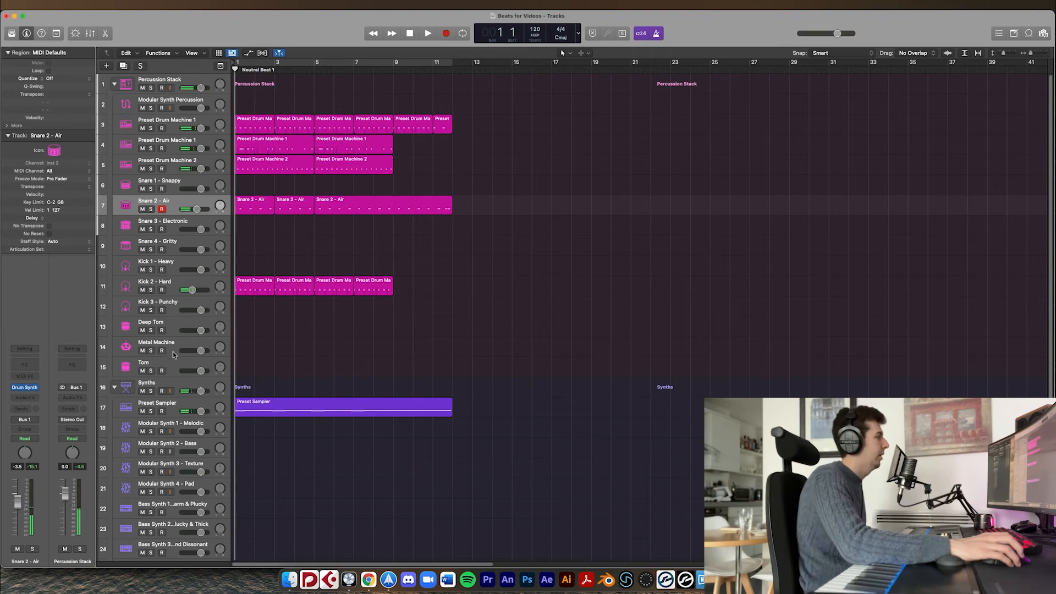
- Record a part on the Deep Tom track from bar 1 to about bar 6
click(175, 333)
key(r)
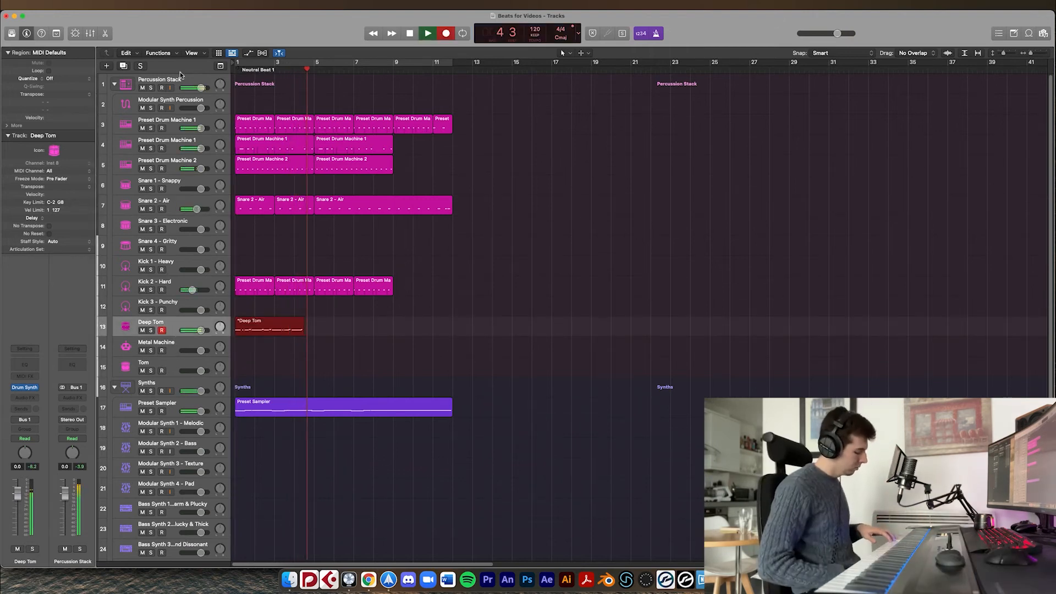
key(space)
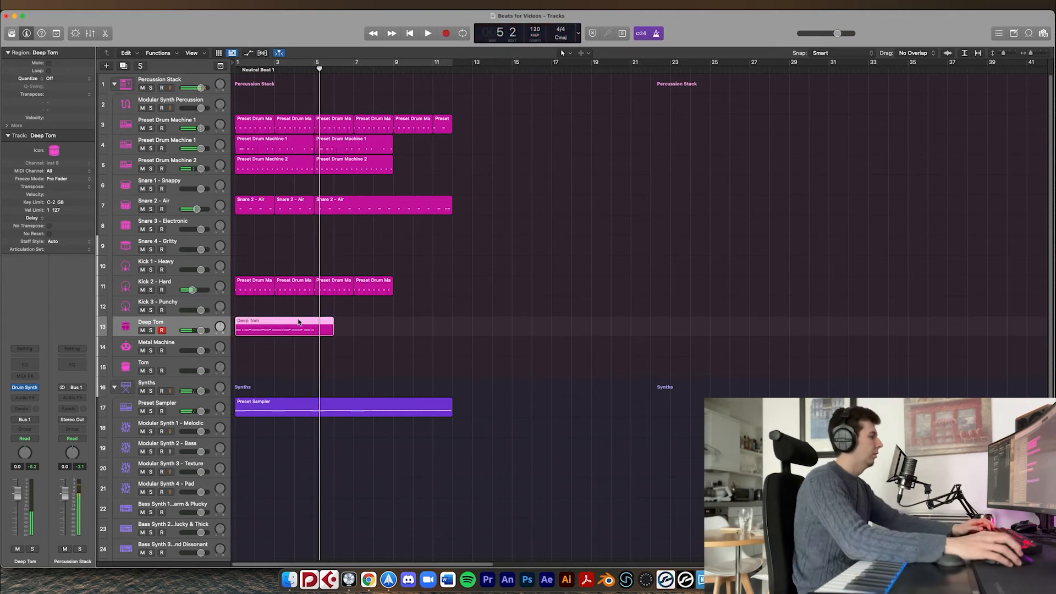
- Review the Deep Tom notes in the Piano Roll during playback and repeat the part up to bar 9
double_click(297, 326)
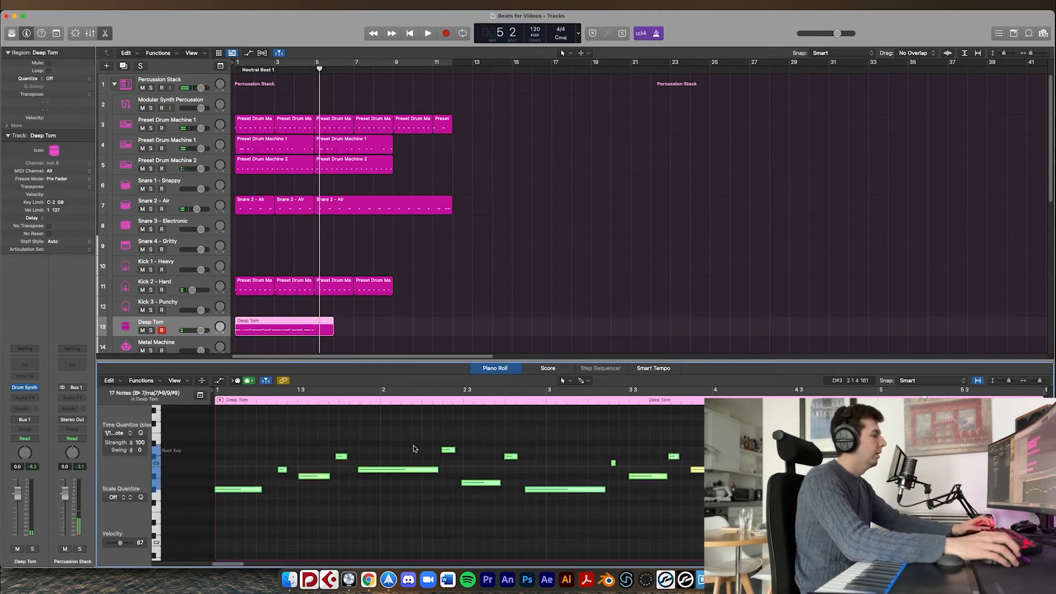
key(Return)
key(space)
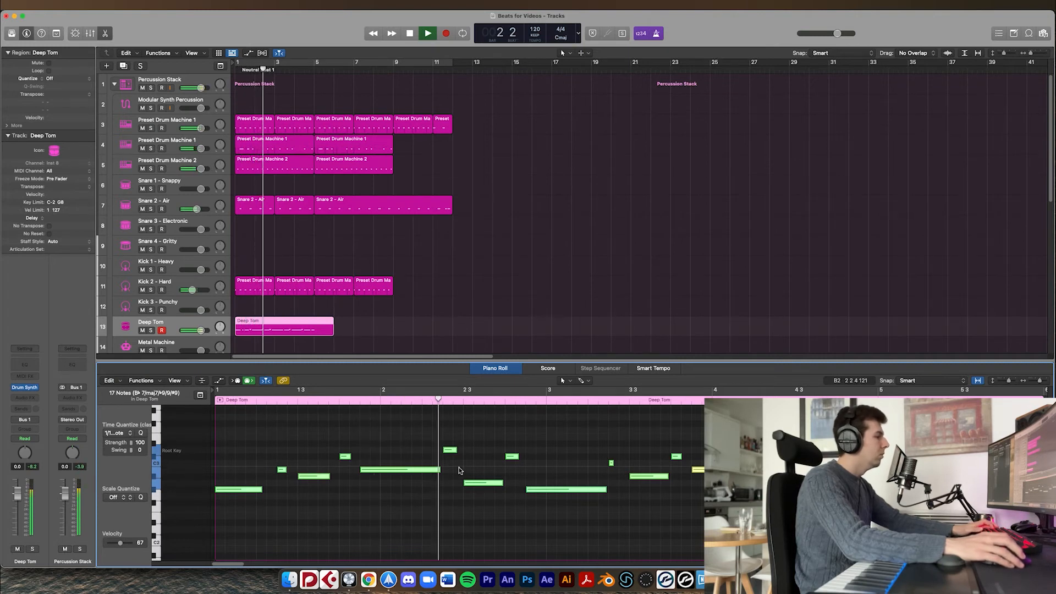
key(space)
click(511, 456)
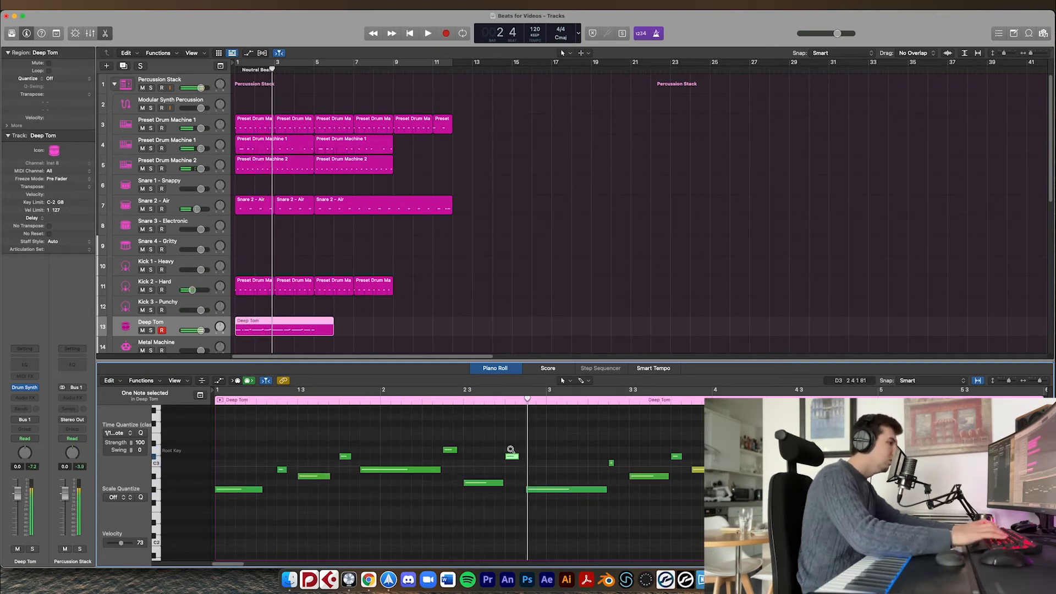
key(e)
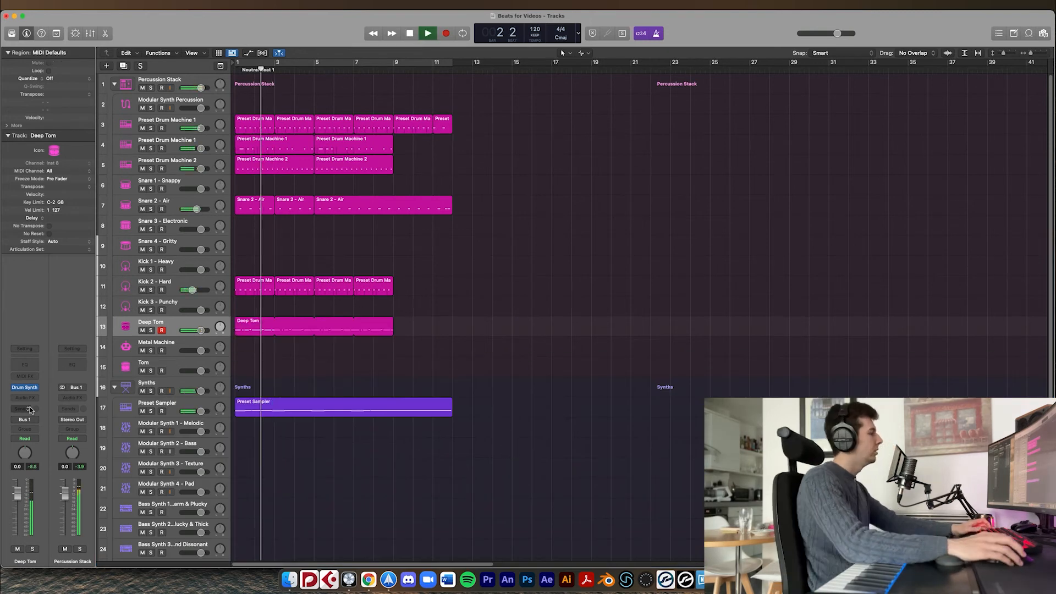
- Insert Softube's Tube Delay in stereo on the Deep Tom track and return the playhead to bar 1
key(space)
click(25, 398)
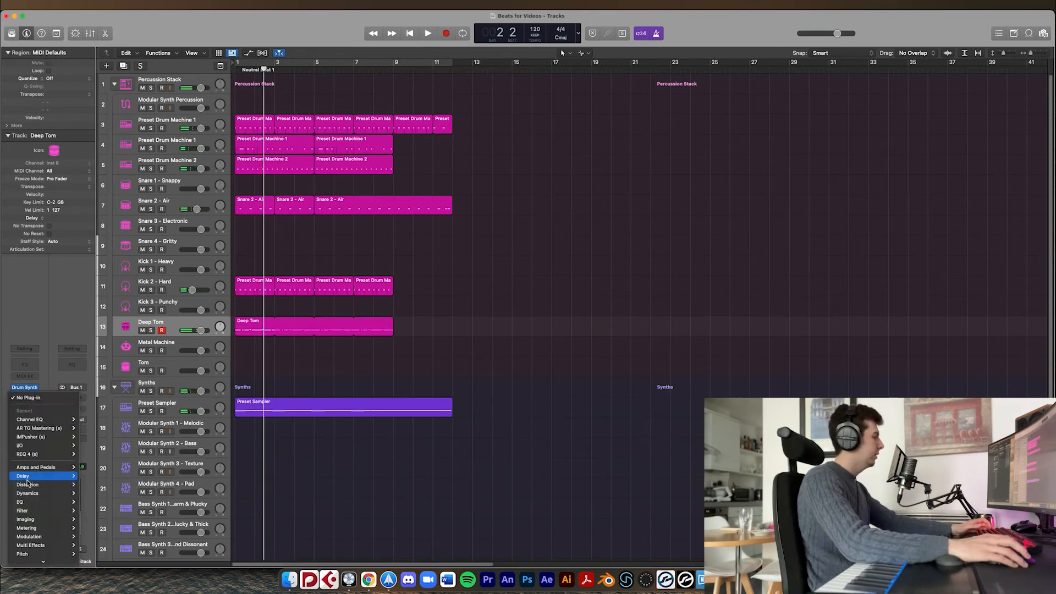
mouse_move(50, 560)
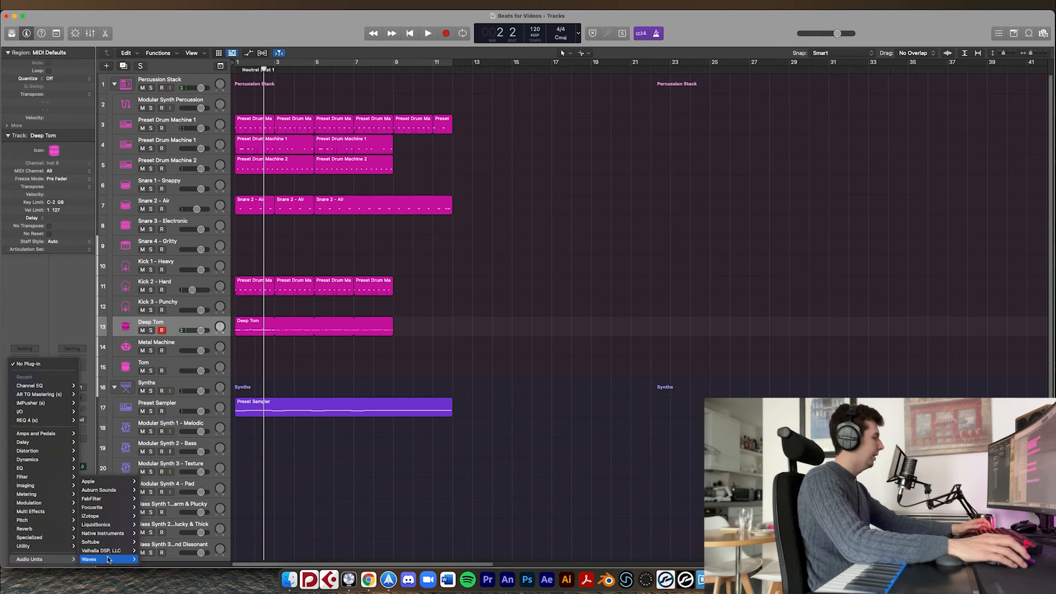
mouse_move(110, 542)
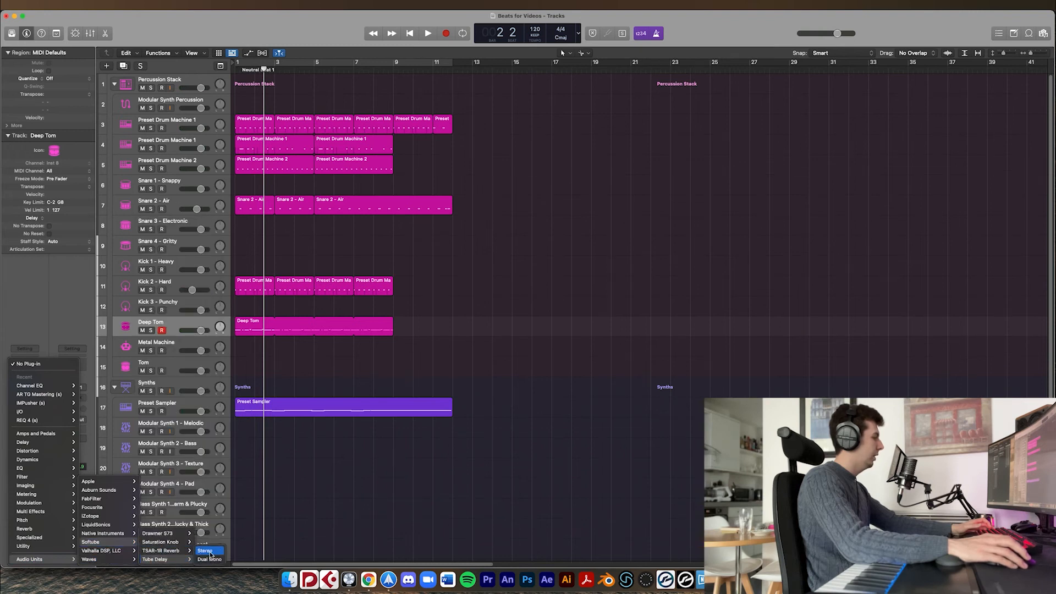
click(207, 551)
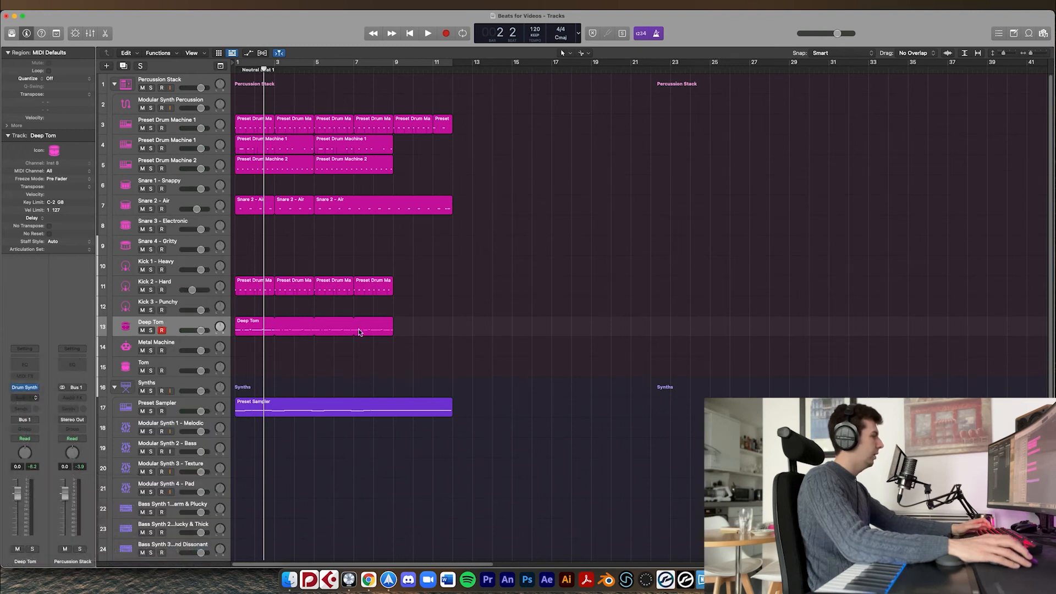
click(240, 74)
drag(313, 117, 649, 130)
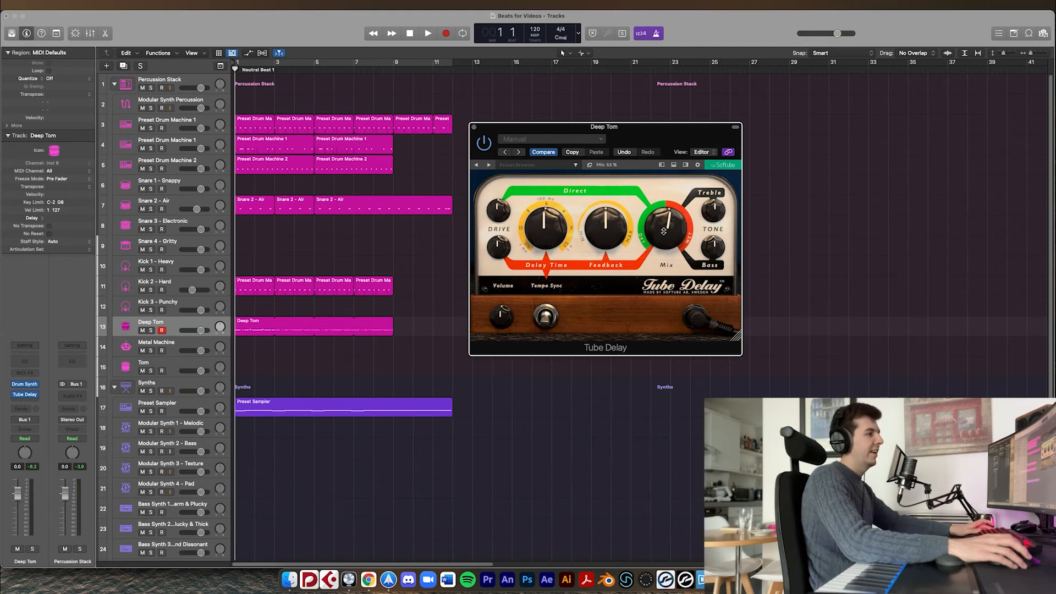
- Turn on Tempo Sync in Tube Delay, solo Deep Tom, and lower the Feedback during playback
click(557, 319)
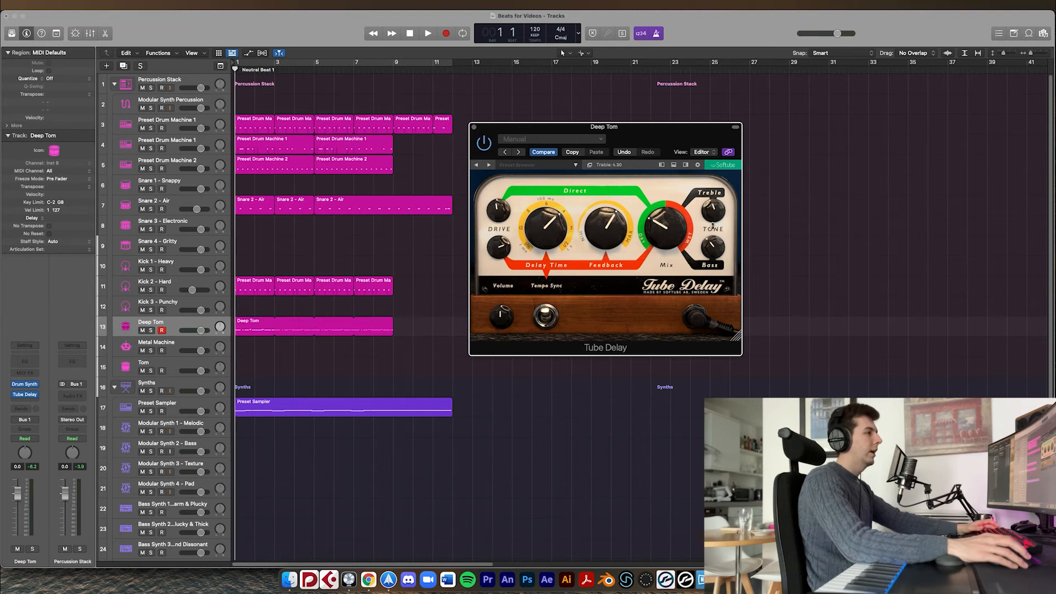
key(space)
key(s)
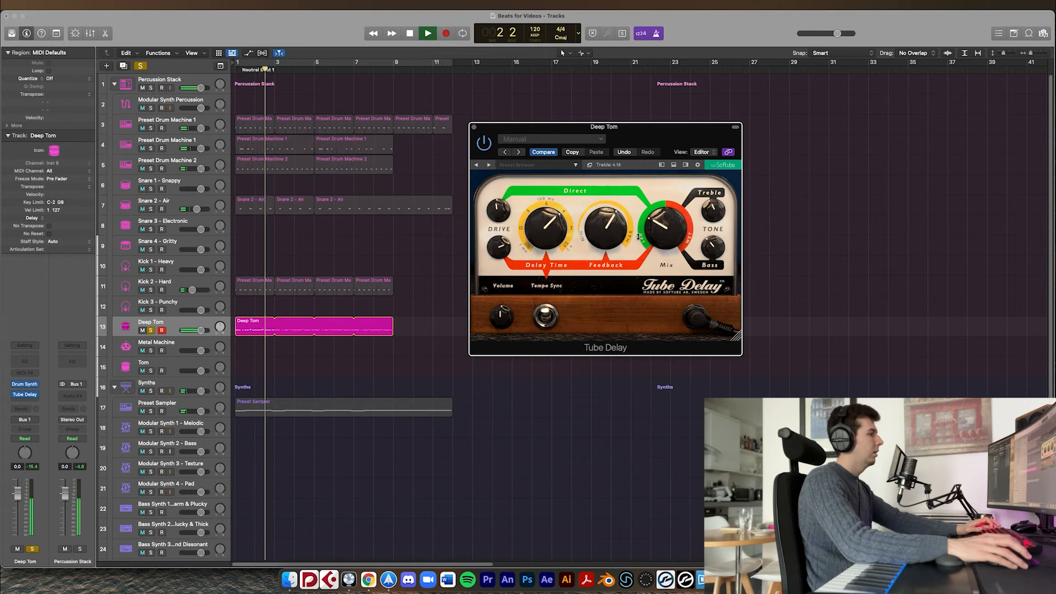
drag(605, 225, 605, 253)
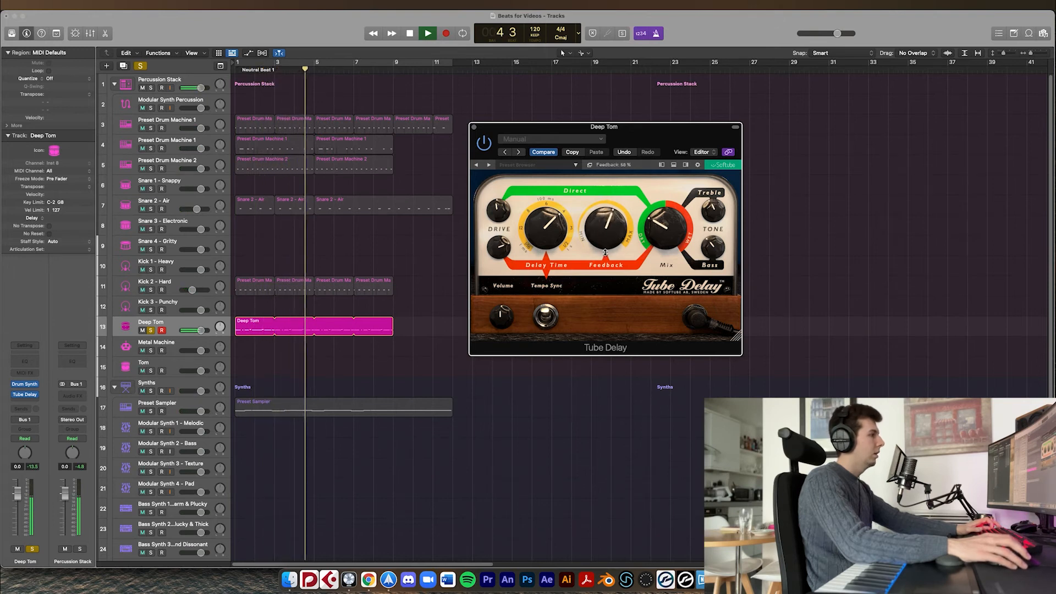
drag(604, 200, 601, 244)
- Replay the soloed Deep Tom and fine-tune Tube Delay's Drive, Bass, Treble and Mix
click(235, 70)
drag(502, 212, 506, 232)
mouse_move(720, 247)
mouse_down()
mouse_move(722, 192)
mouse_move(716, 261)
mouse_up()
drag(715, 208, 715, 194)
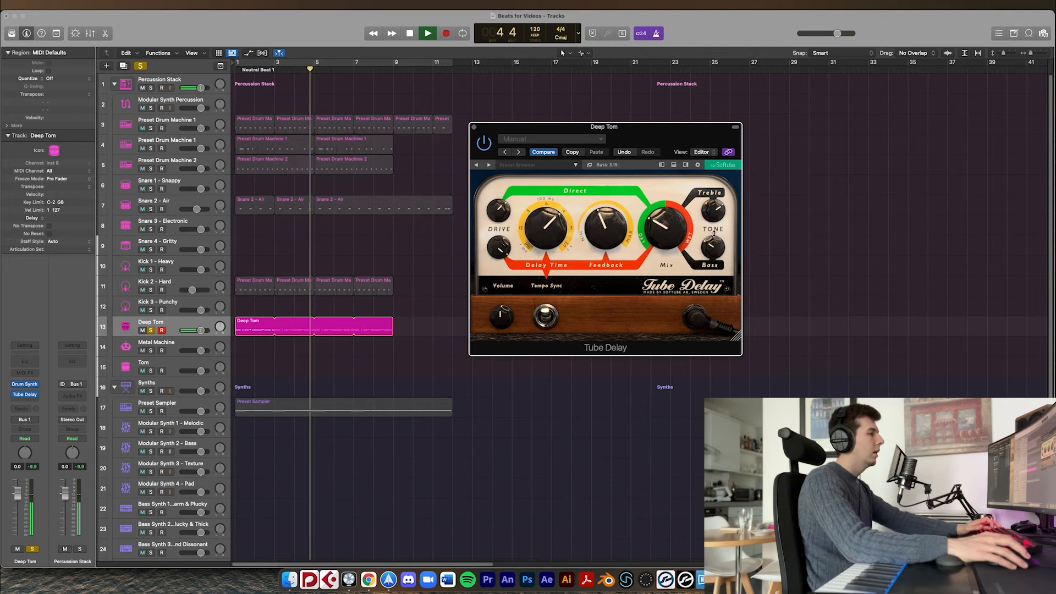
mouse_move(498, 207)
mouse_down()
mouse_move(495, 216)
mouse_move(507, 199)
mouse_up()
mouse_move(657, 236)
mouse_down()
mouse_move(679, 176)
mouse_move(665, 223)
mouse_up()
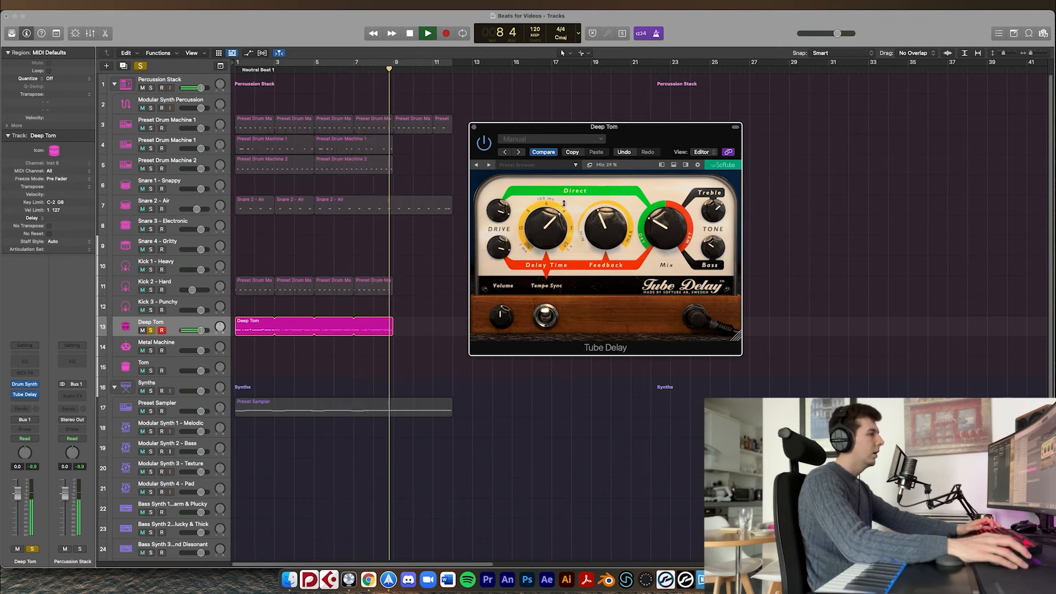
- Close Tube Delay, unsolo Deep Tom, and play the full beat from the start
click(473, 127)
key(space)
key(Return)
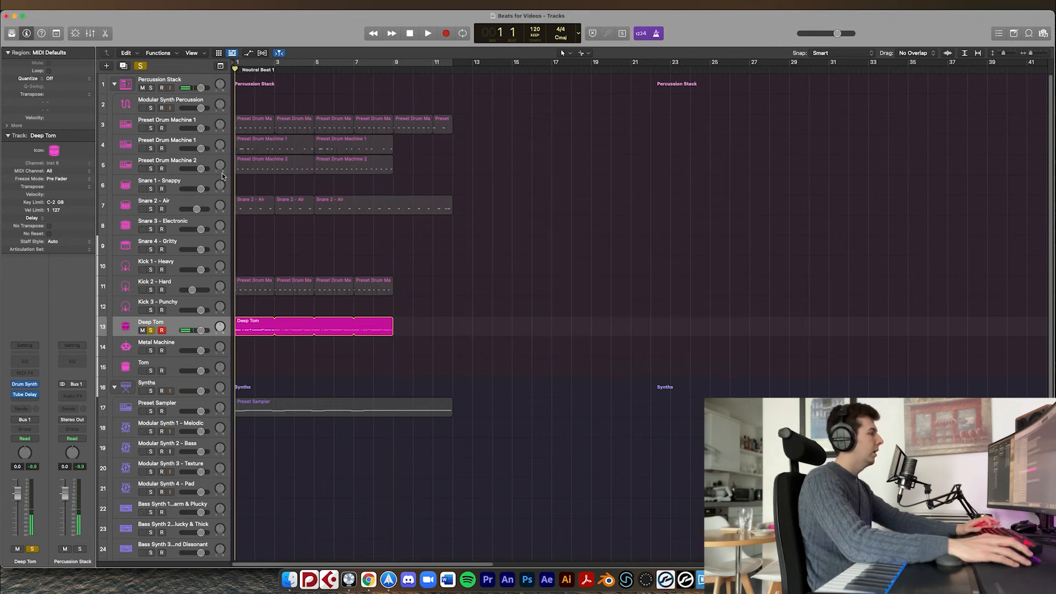
key(s)
key(space)
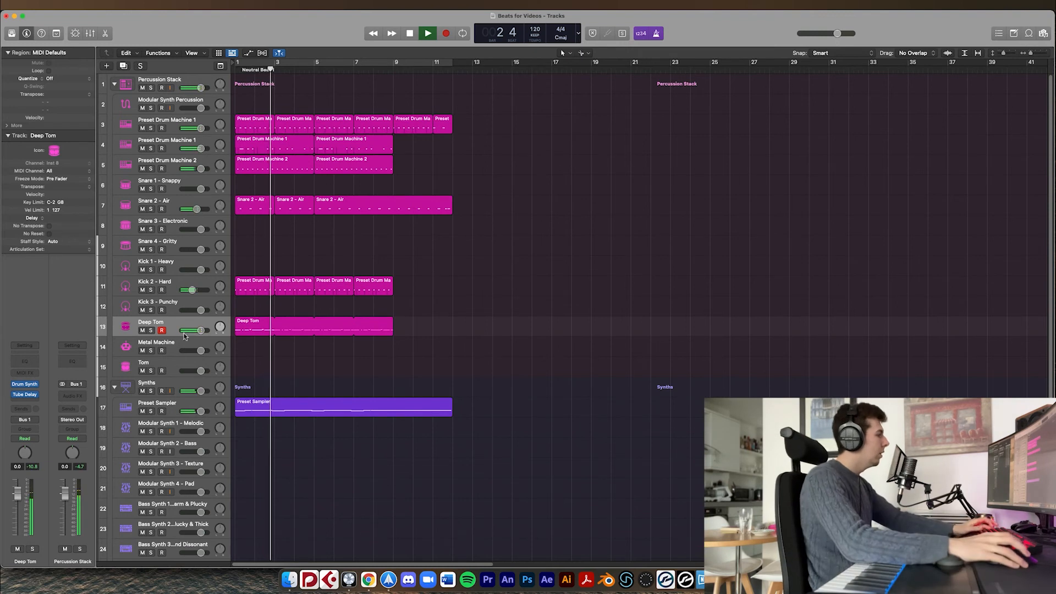
- Reopen Tube Delay, compare Deep Tom soloed and in the full beat, and adjust the delay's Treble and Mix
key(s)
click(28, 396)
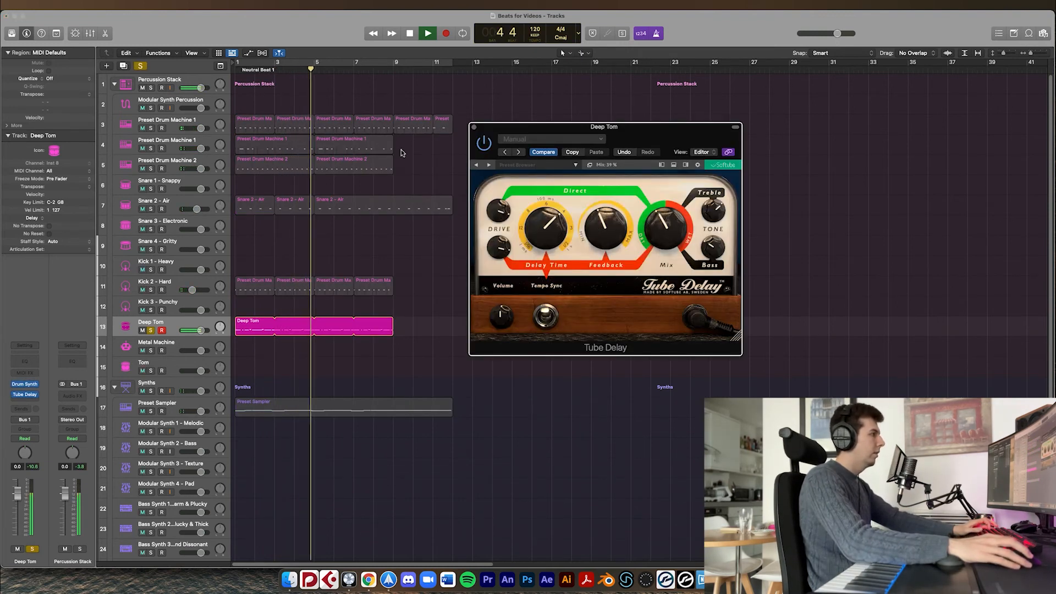
click(238, 71)
key(s)
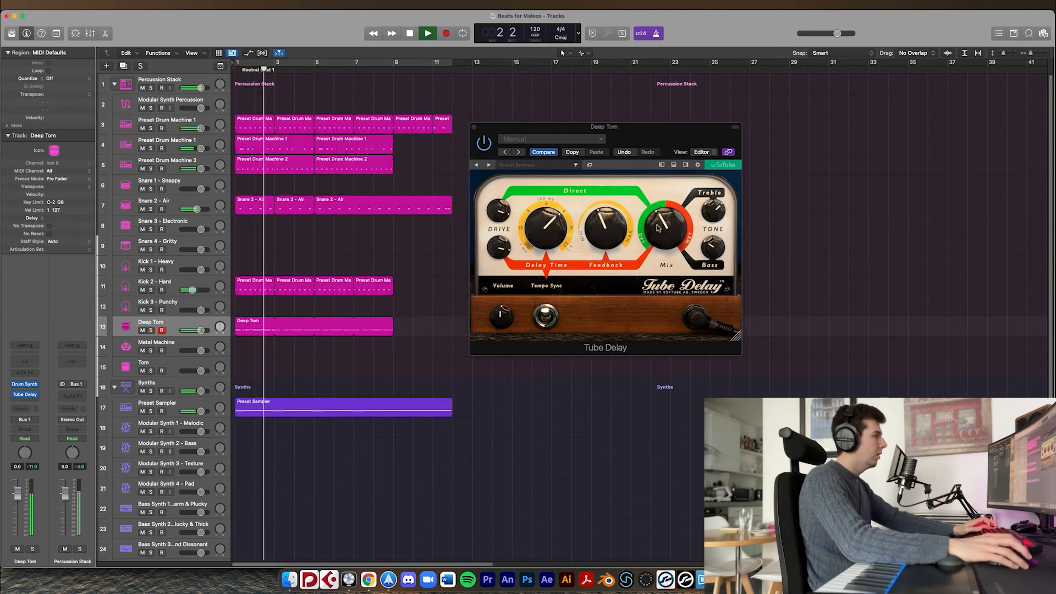
drag(714, 211, 714, 199)
drag(654, 222, 657, 206)
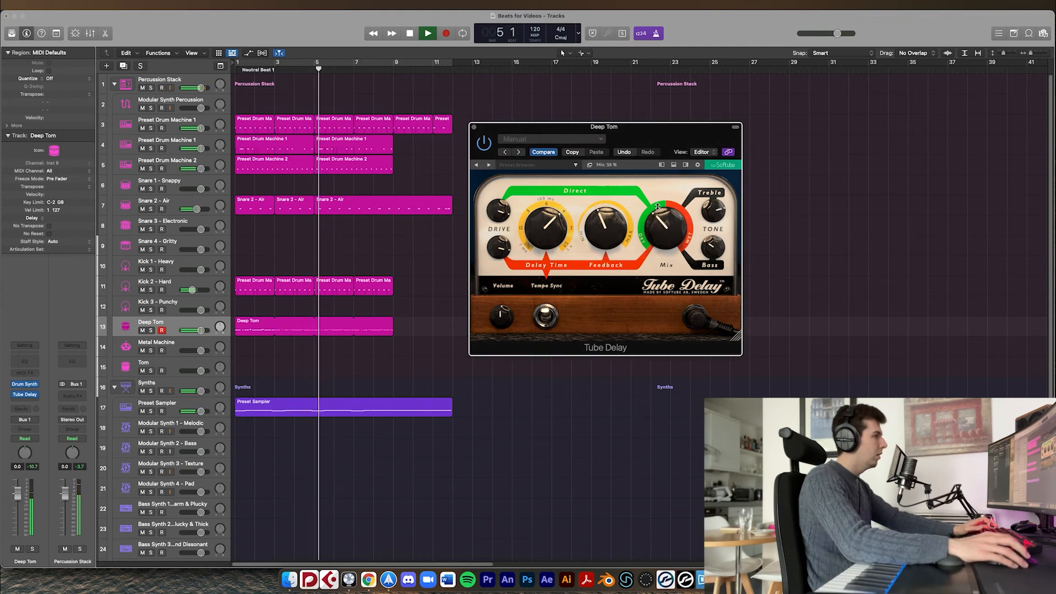
click(474, 128)
- Record a part on the Metal Machine track from bar 1 to bar 5
scroll(247, 238, down, 2)
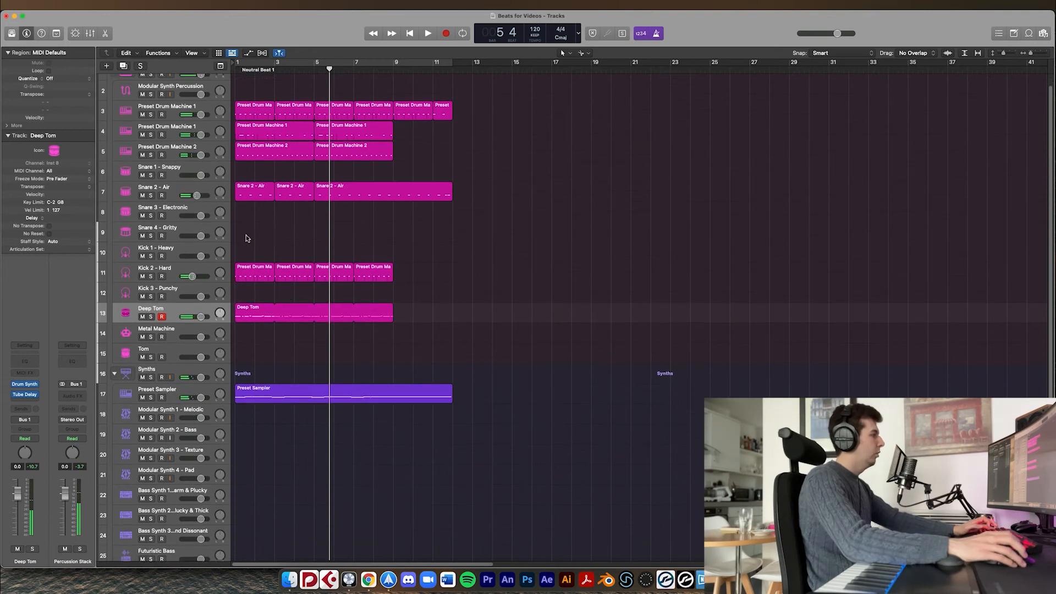
click(243, 70)
click(153, 330)
key(r)
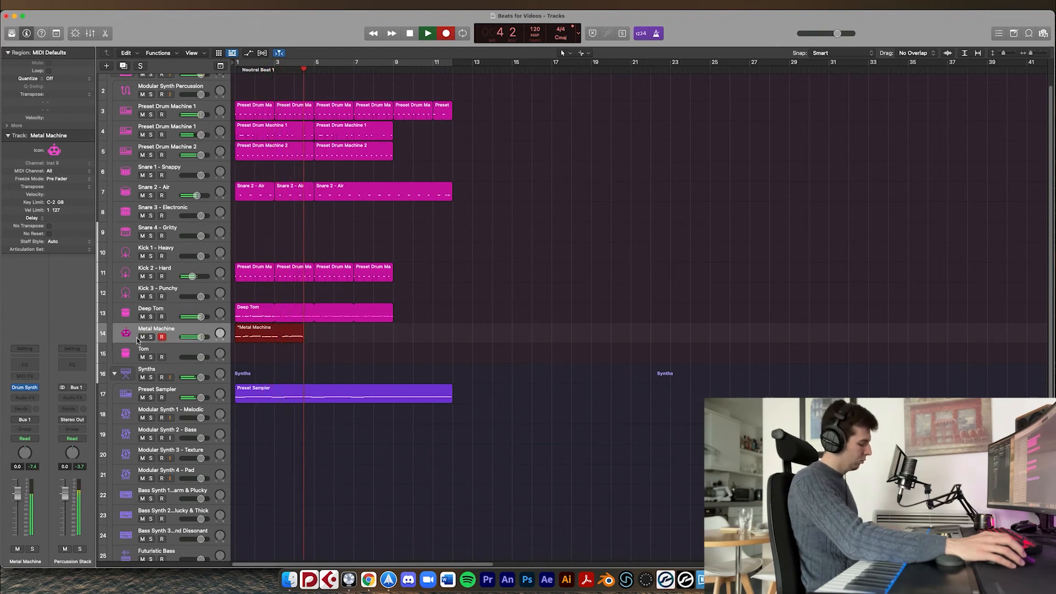
key(space)
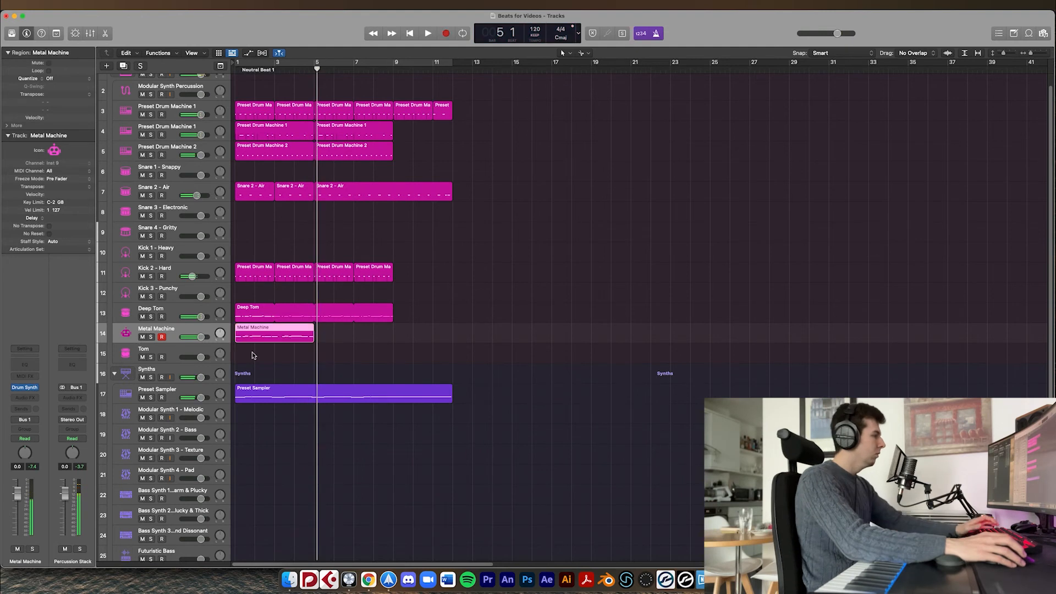
- Open the Metal Machine region in the Piano Roll and lower the pitch of its second note
double_click(297, 328)
click(245, 481)
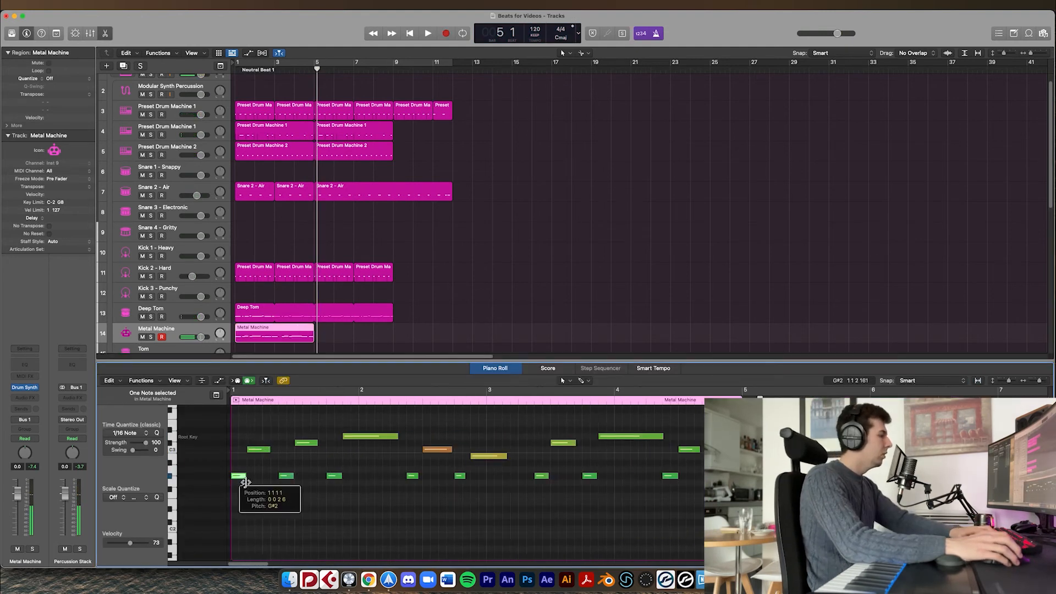
drag(260, 450, 260, 457)
key(e)
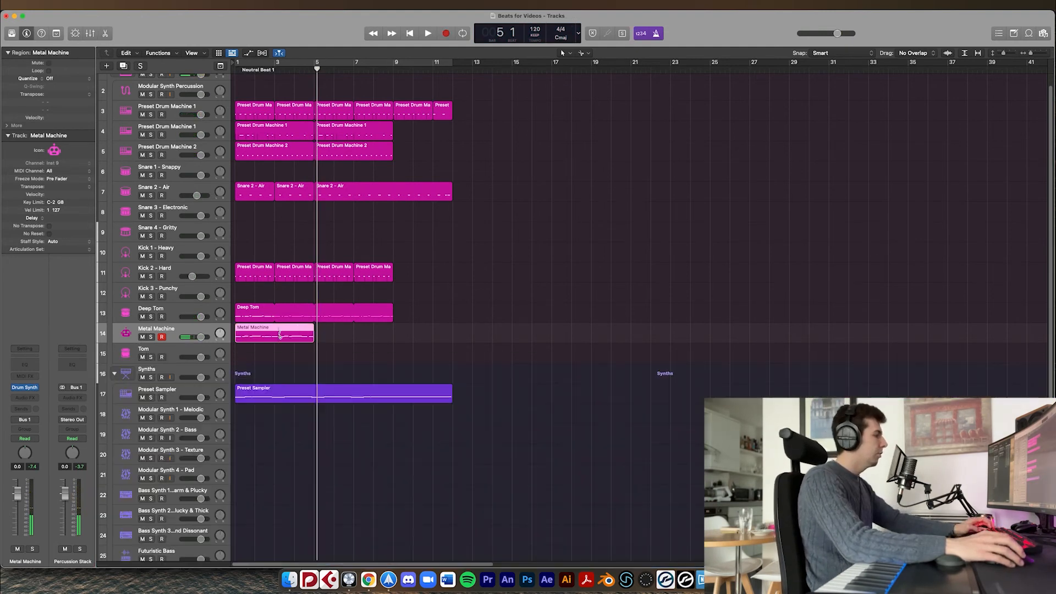
- Trim the Metal Machine region to a two-bar part and place it looped from bar 5 to bar 9
super+click(276, 333)
key(Return)
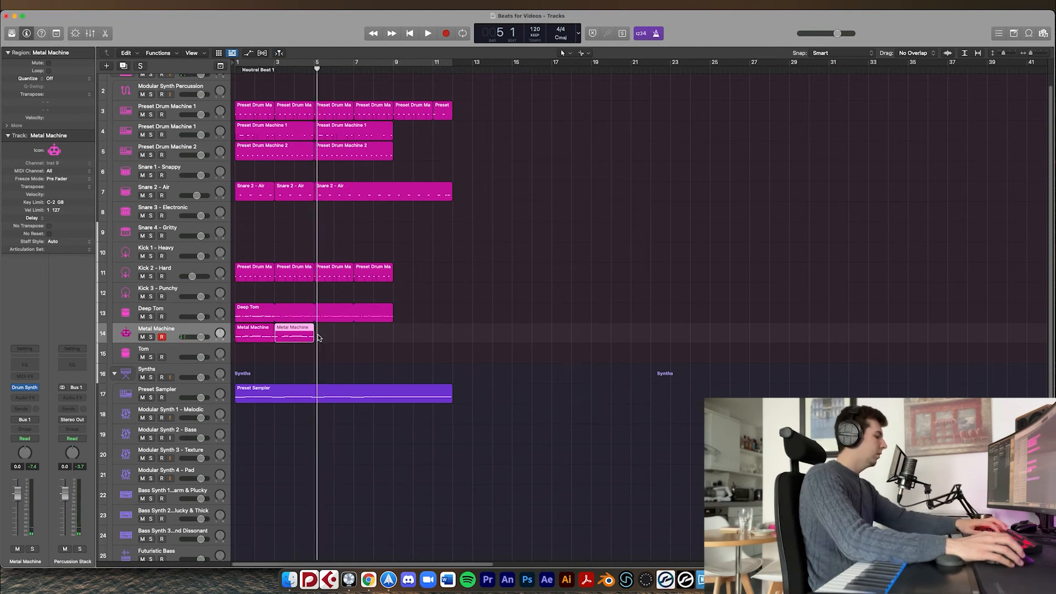
key(Delete)
drag(278, 330, 455, 336)
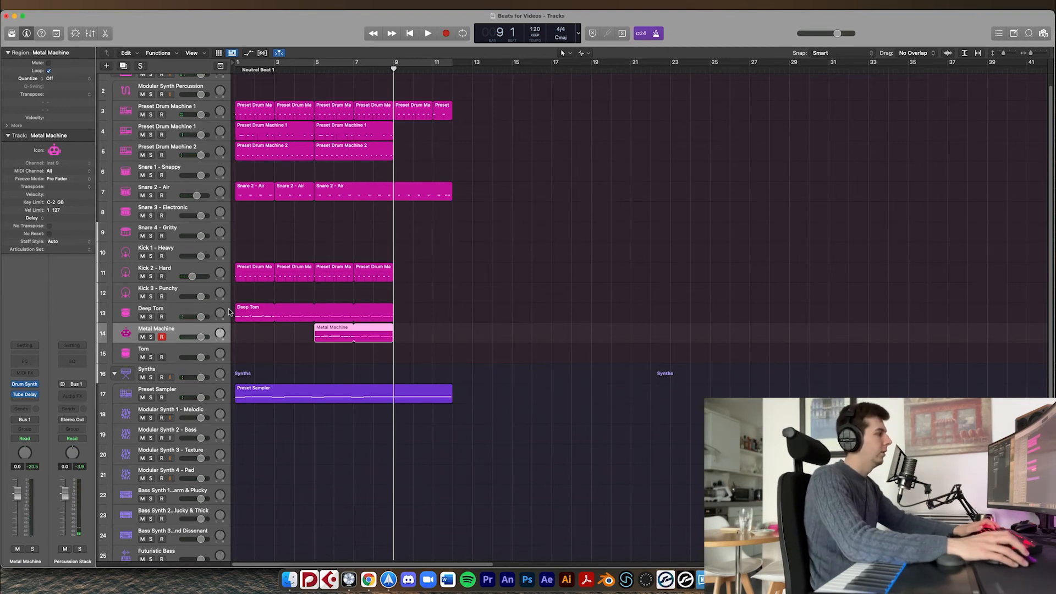
- Open Metal Machine's Tube Delay, play the beat from the start and solo the Metal Machine track
click(27, 396)
drag(297, 132, 587, 151)
key(space)
click(242, 70)
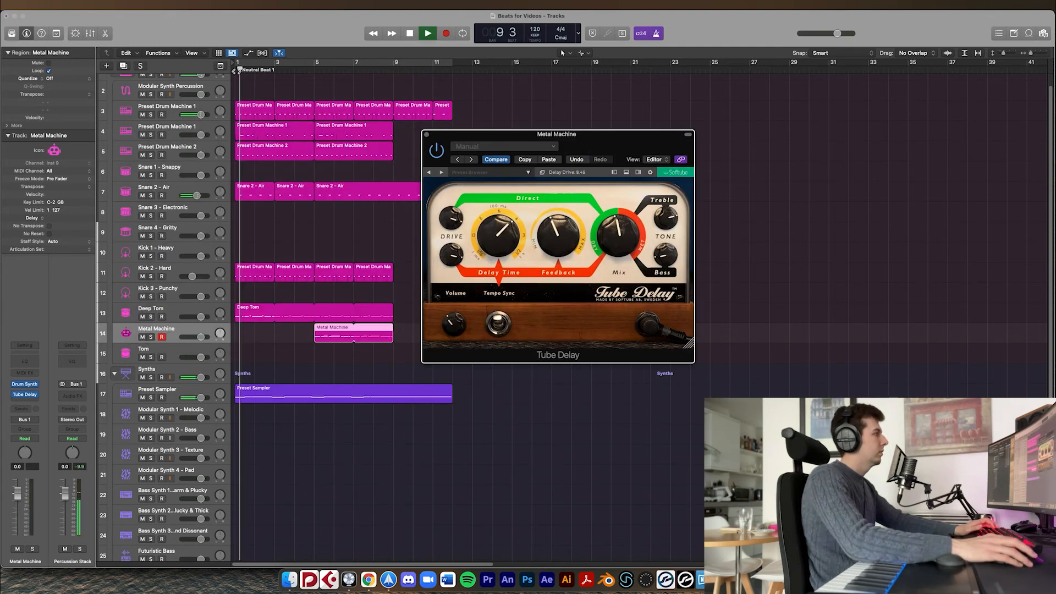
click(234, 69)
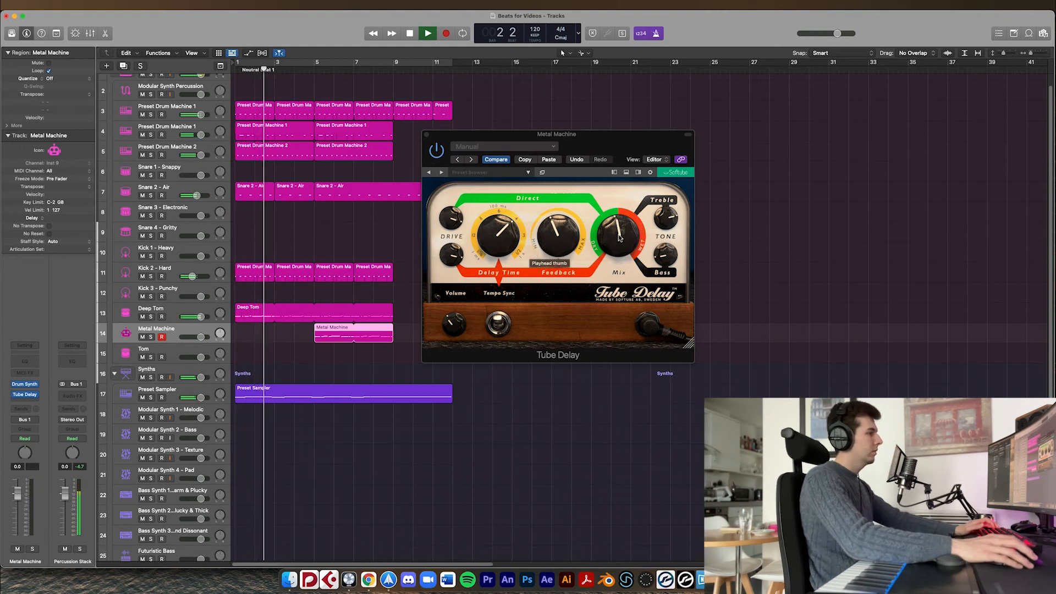
key(s)
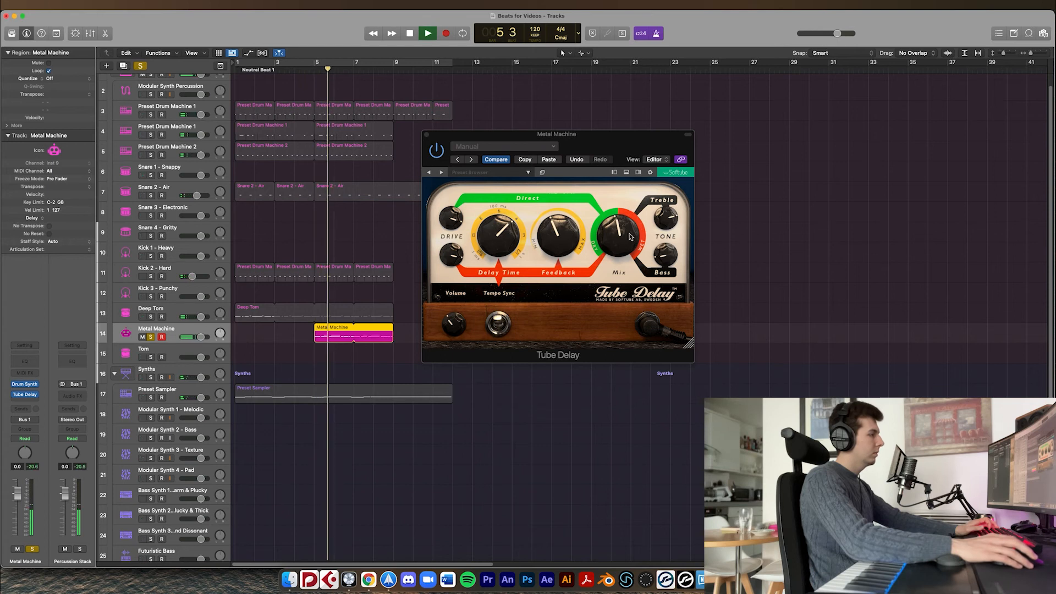
- Automate Metal Machine's Tube Delay Mix to rise from 0% at bar 5 to 73% at bar 9, and play it back
key(a)
key(space)
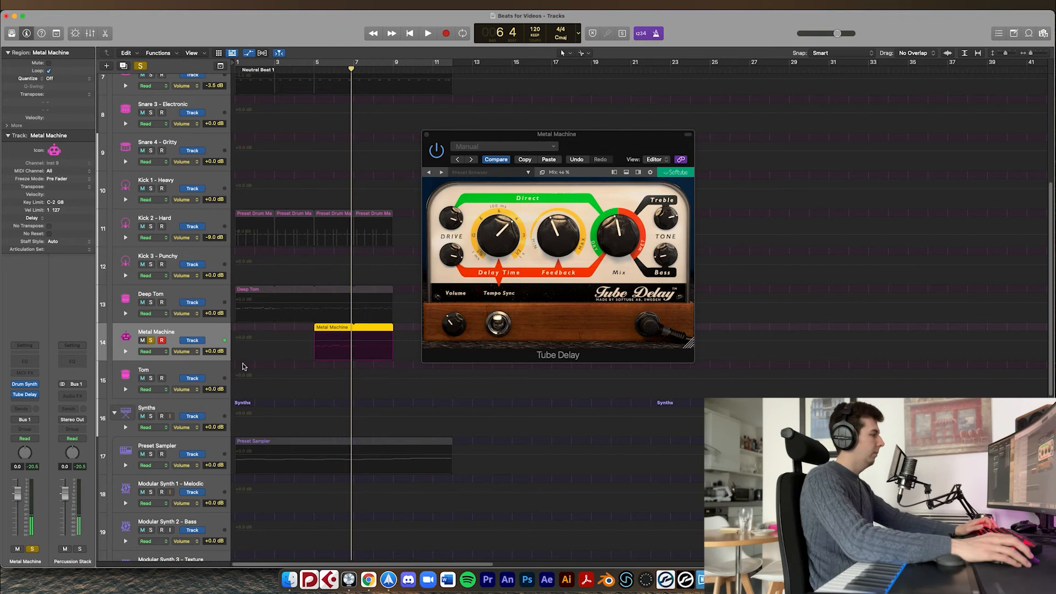
click(126, 352)
click(174, 376)
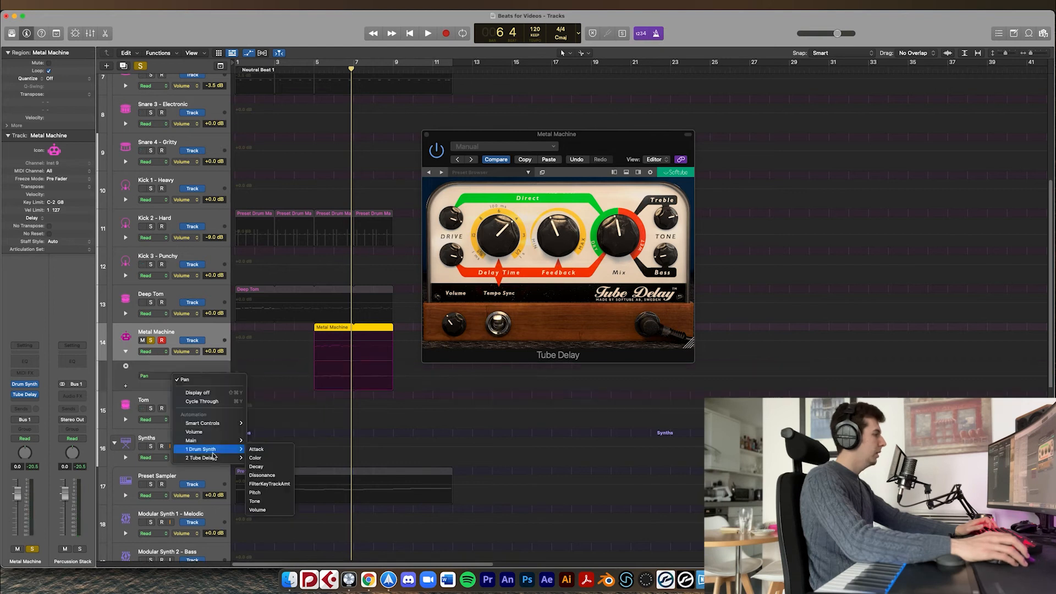
mouse_move(236, 461)
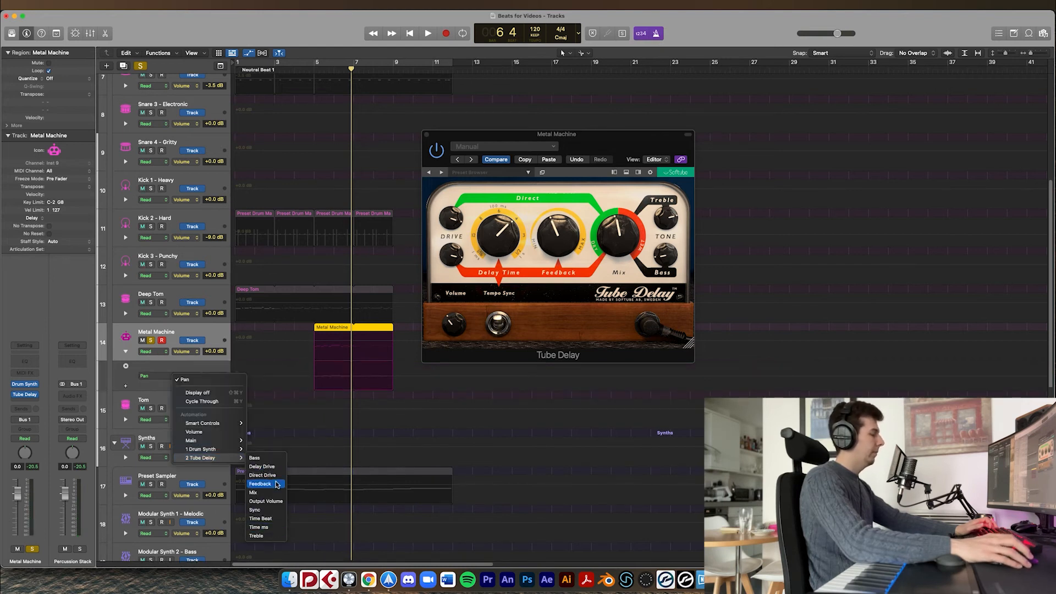
click(253, 492)
key(space)
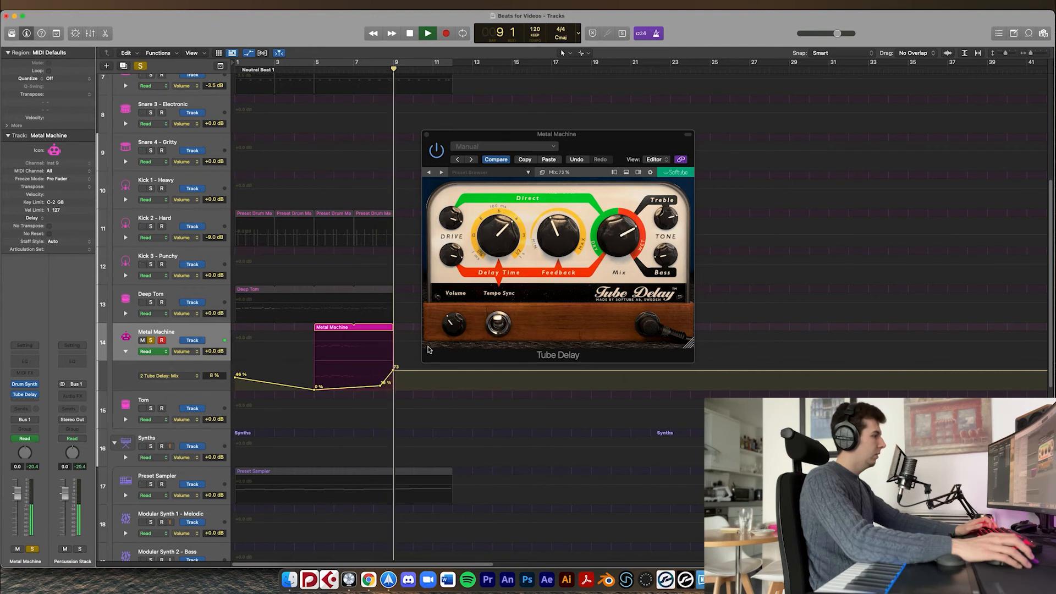
key(space)
click(426, 134)
key(a)
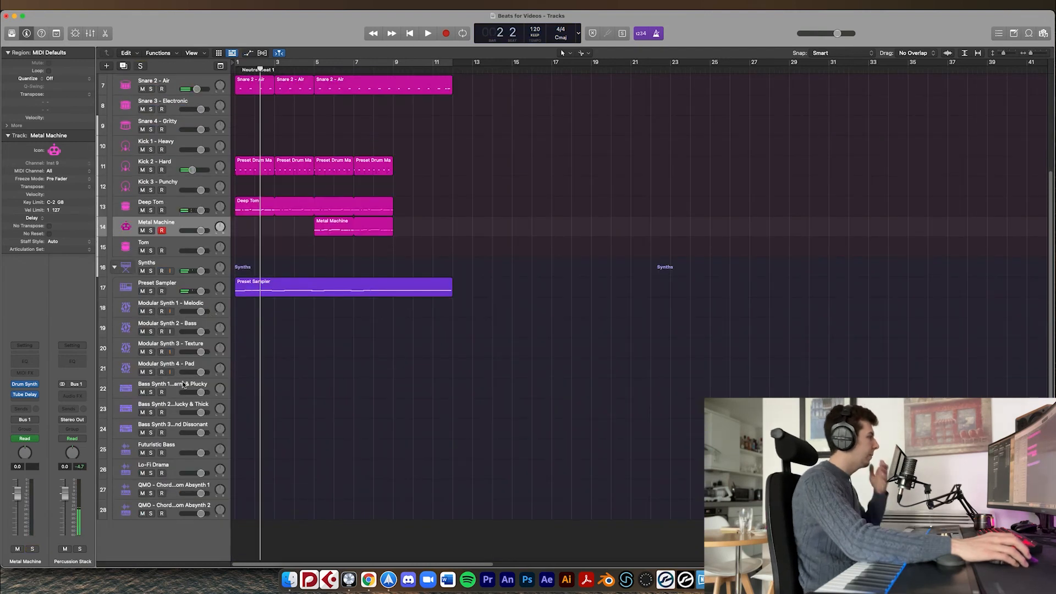
- Audition the bass synth tracks and record a part on Futuristic Bass from bar 1 to bar 12
click(183, 384)
click(178, 410)
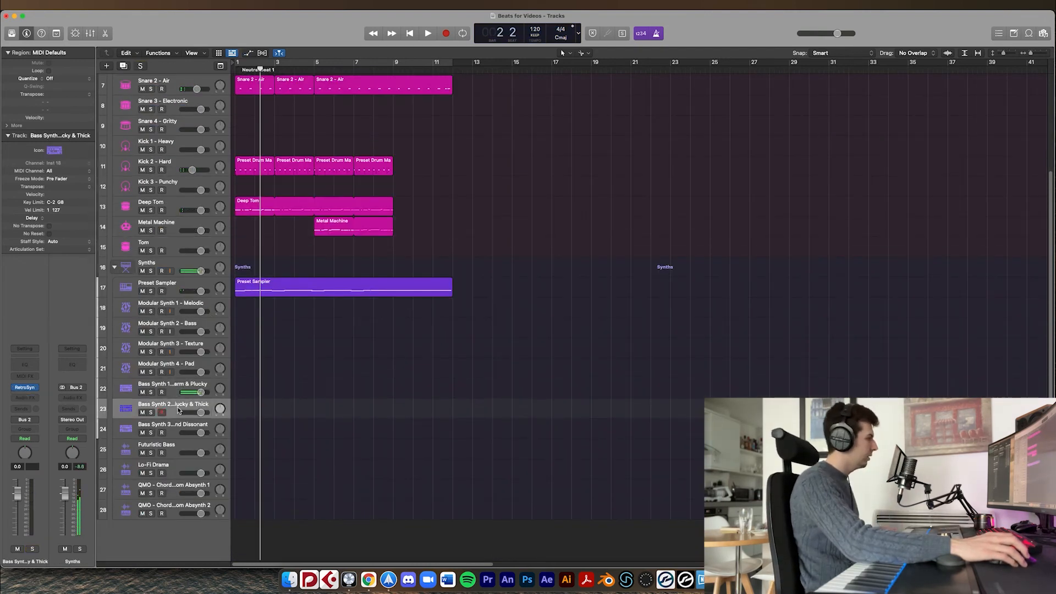
click(176, 429)
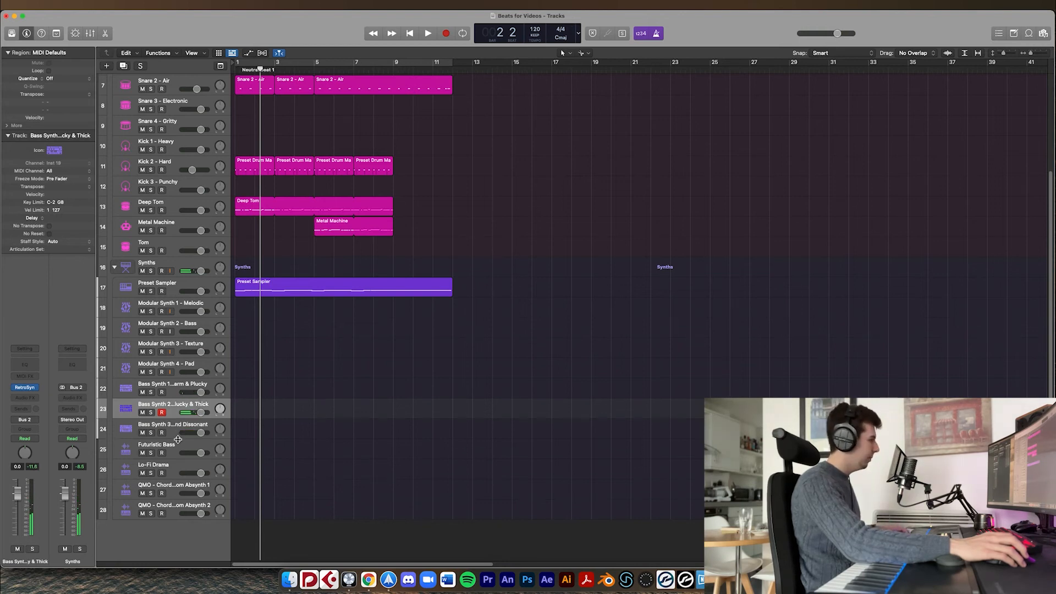
click(177, 447)
click(446, 33)
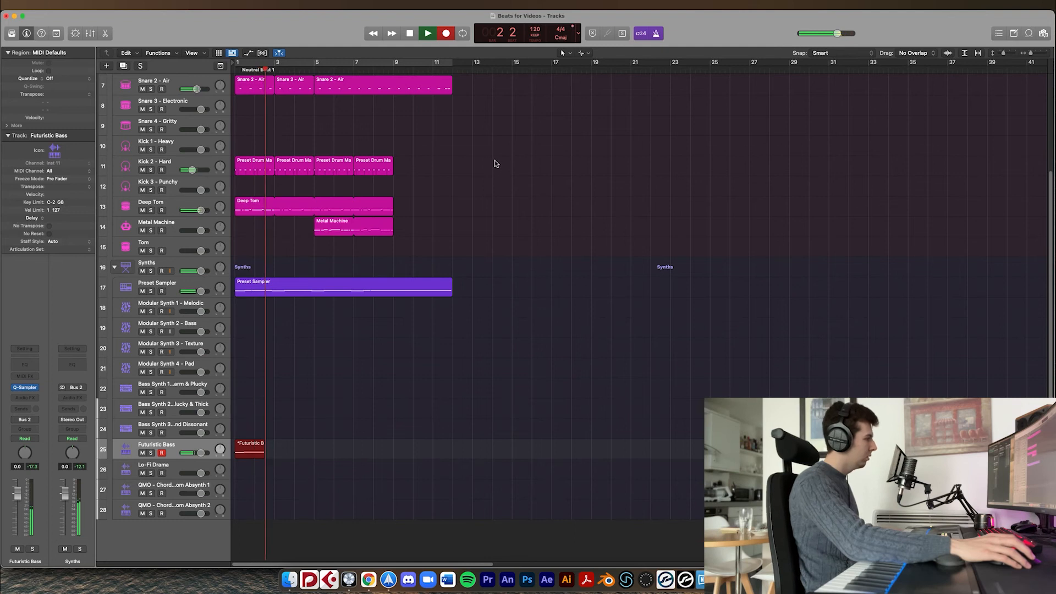
- Quantize the Futuristic Bass notes to 1/16 Note and play the part back from the start
drag(287, 482, 337, 466)
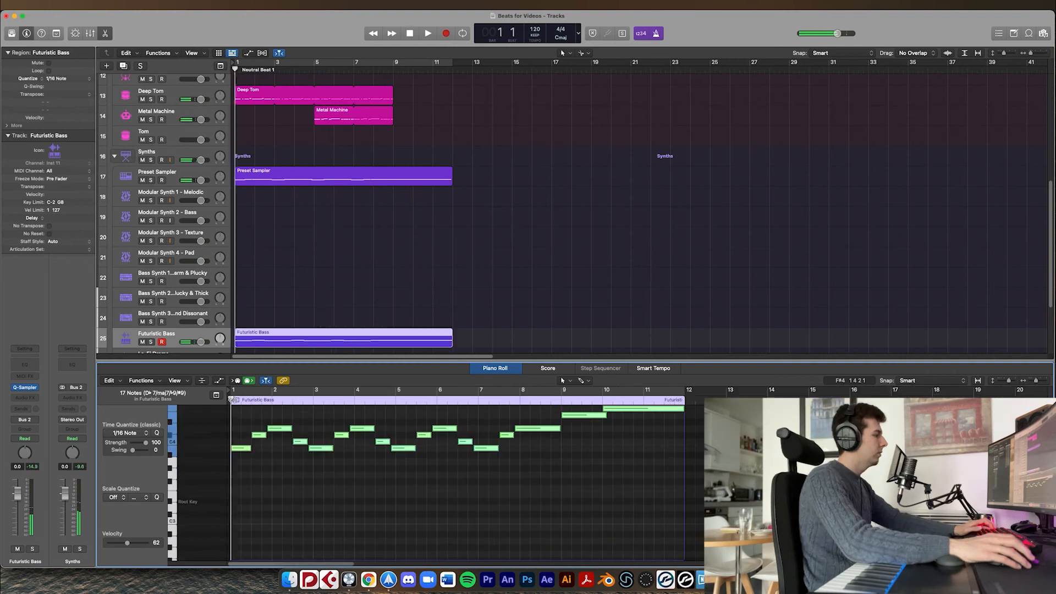
key(space)
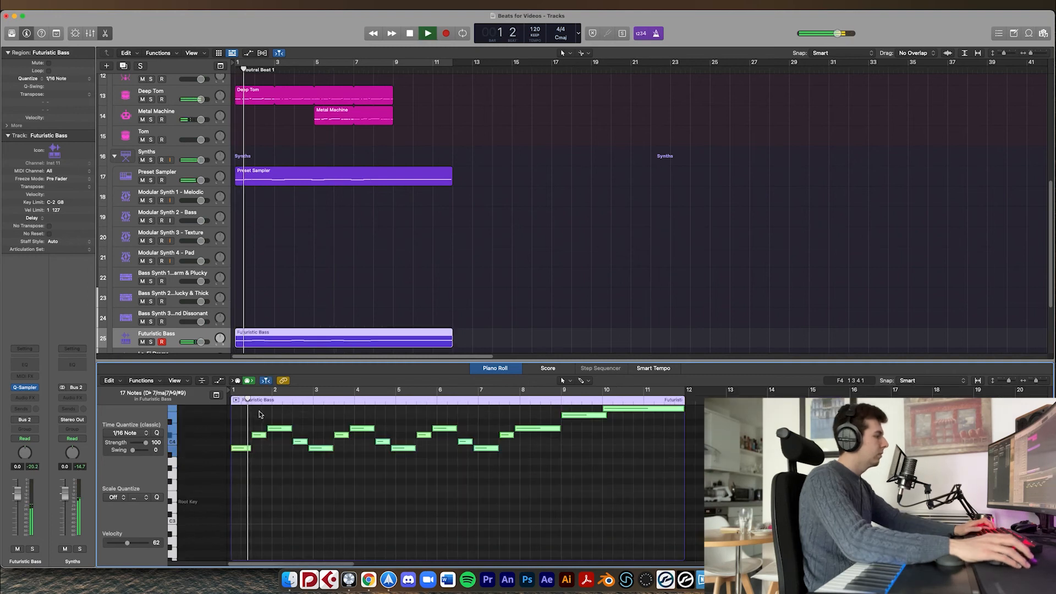
key(p)
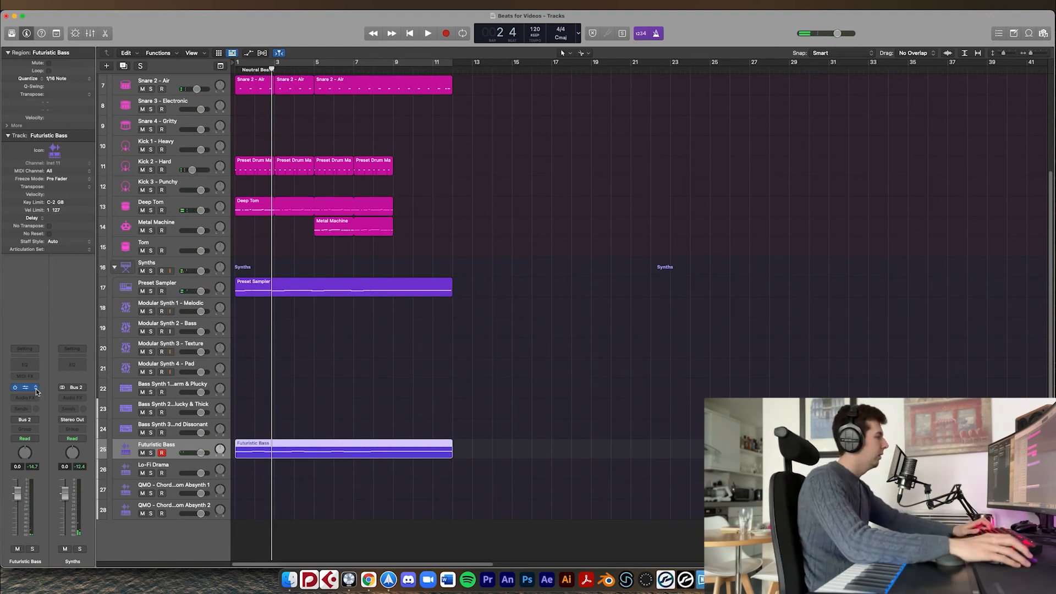
- Inspect Futuristic Bass's Quick Sampler and add a stereo ChromaVerb reverb to the track
key(v)
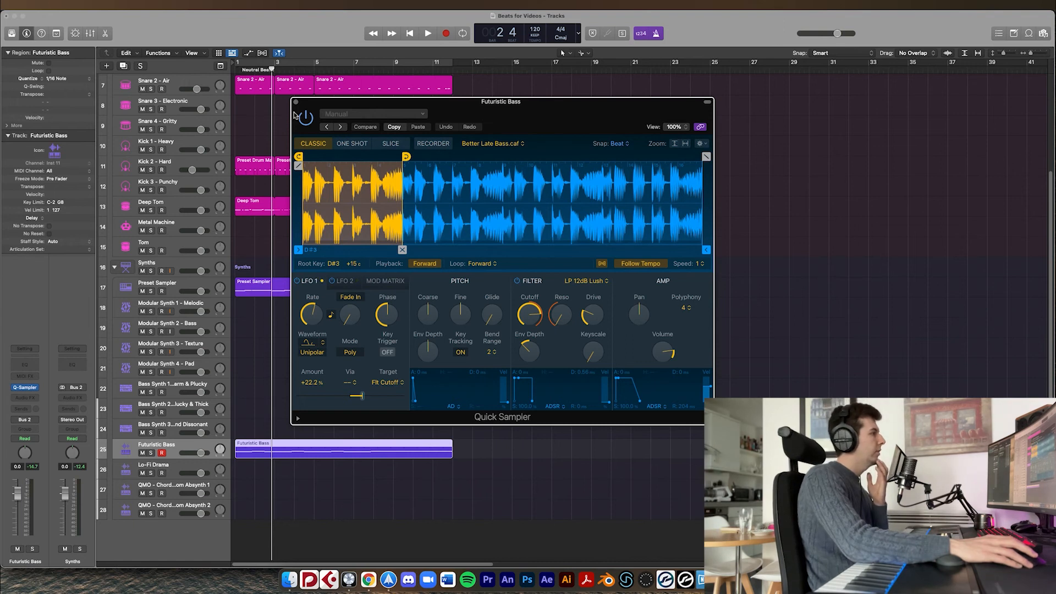
key(v)
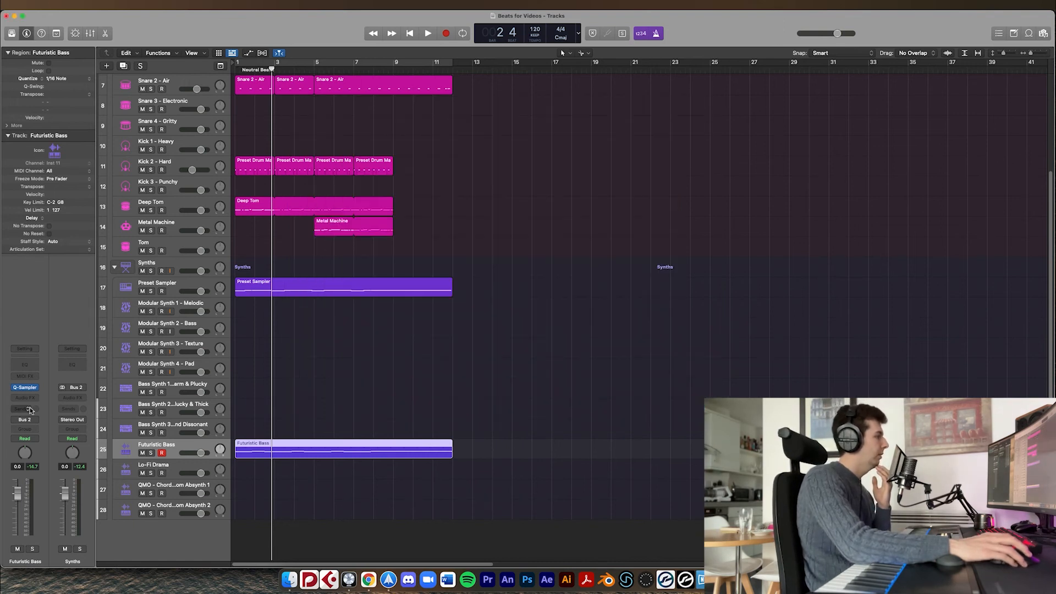
click(23, 397)
mouse_move(58, 559)
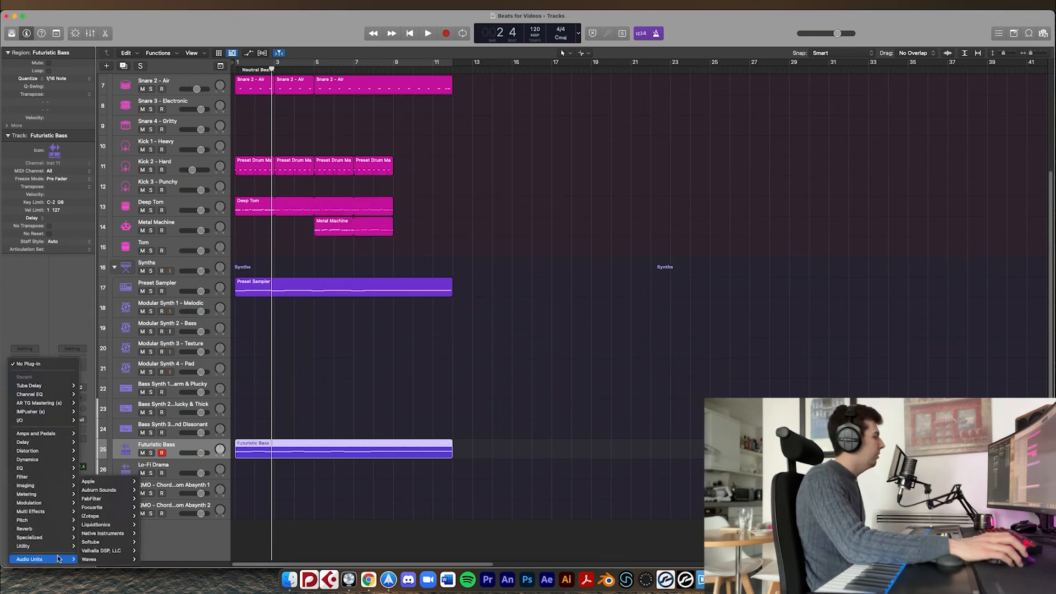
mouse_move(94, 561)
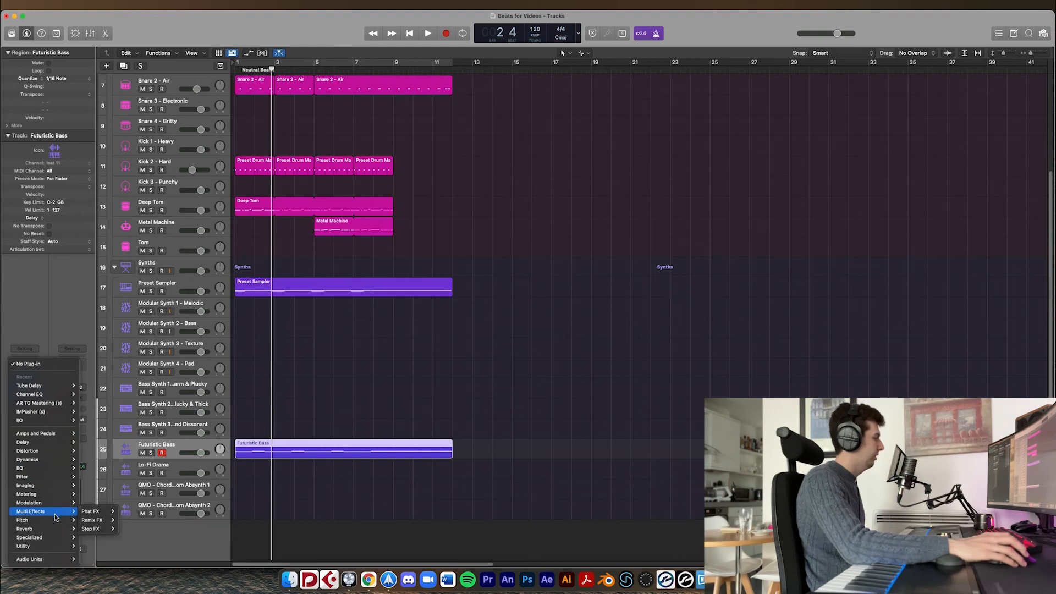
mouse_move(64, 530)
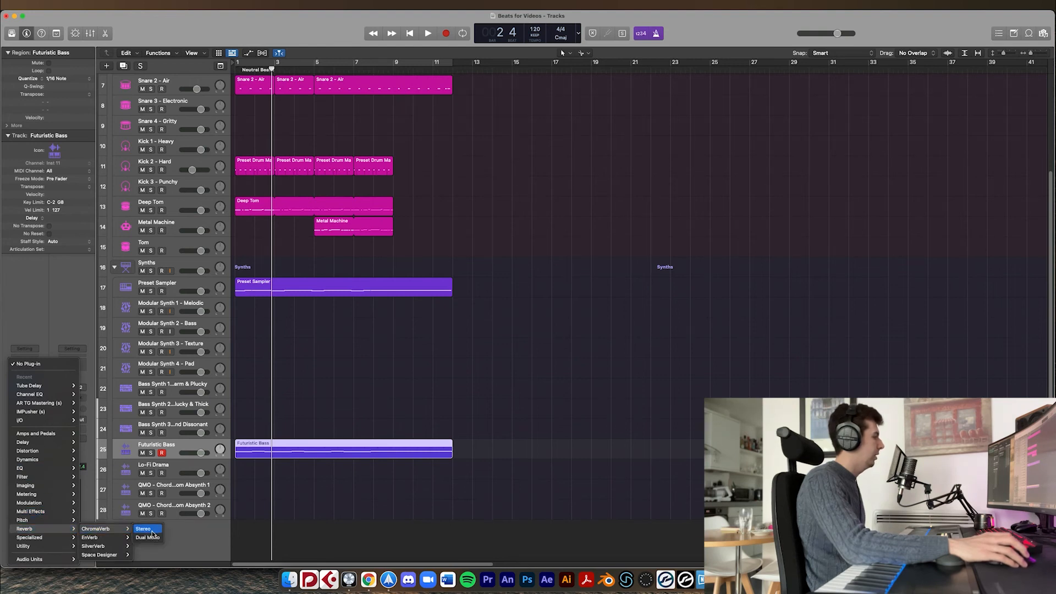
click(153, 531)
- Adjust ChromaVerb while playing Futuristic Bass soloed, and close the reverb
drag(473, 211, 403, 230)
key(s)
key(space)
drag(459, 210, 418, 247)
click(137, 116)
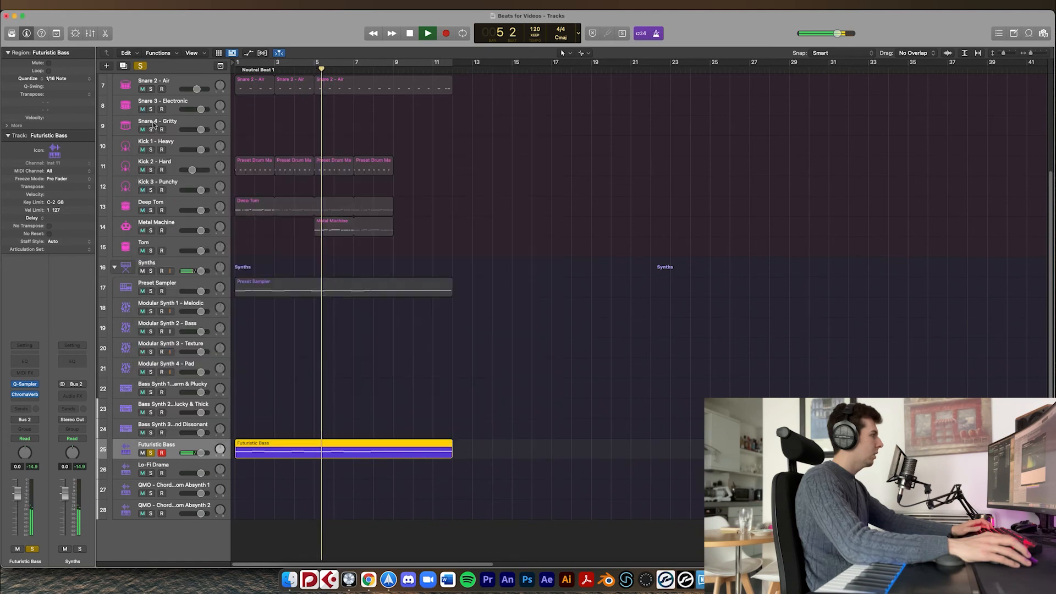
- Record a Bass Synth 1 - Warm & Plucky part from bar 1 and place it on the Bass Synth 2 track
click(237, 70)
key(r)
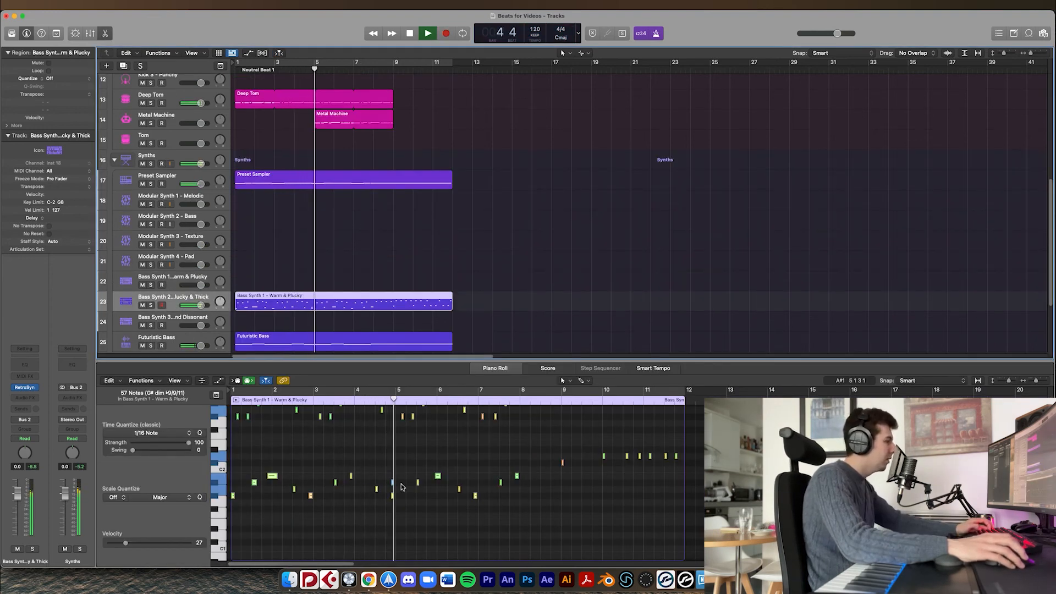
- Adjust the Retro Synth filter on Bass Synth 2 and lower the track's volume to about -4.5 dB
click(25, 387)
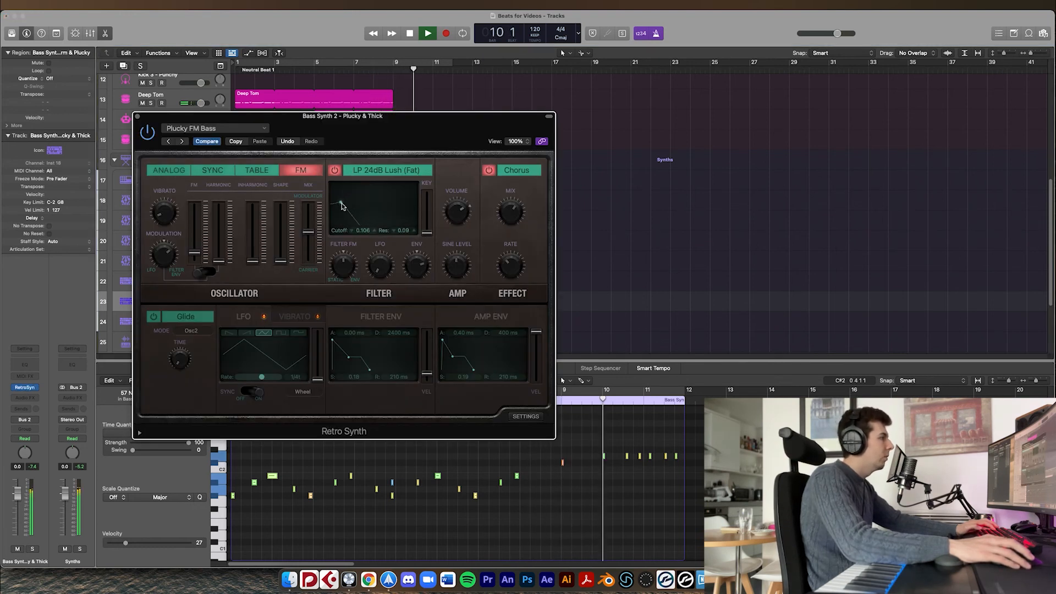
click(137, 116)
drag(201, 305, 196, 305)
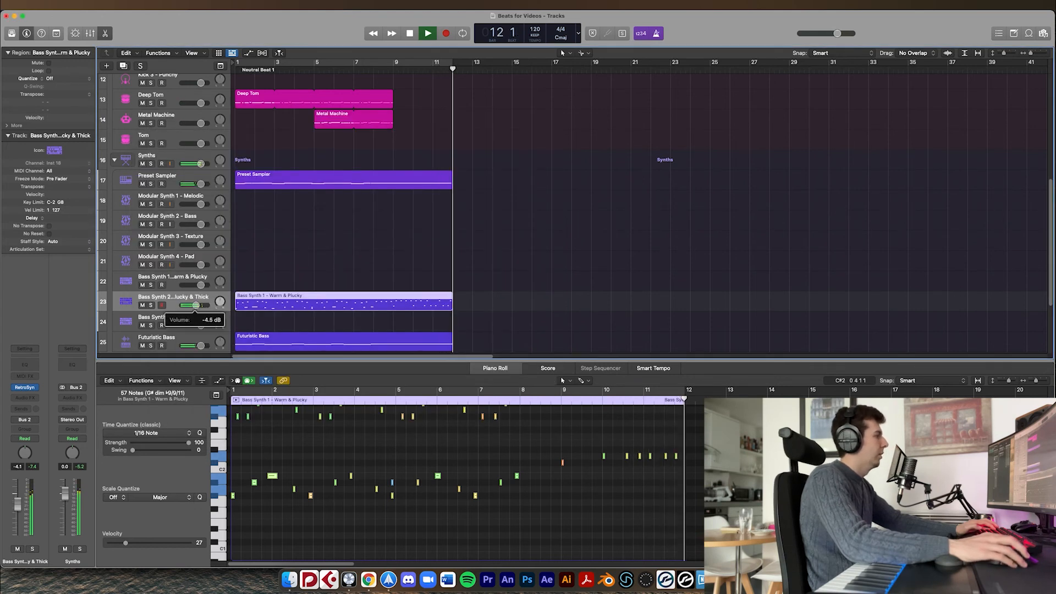
key(Return)
key(p)
- Adjust the stereo panning of the percussion tracks, with Metal Machine at about -15
scroll(327, 211, up, 6)
click(220, 125)
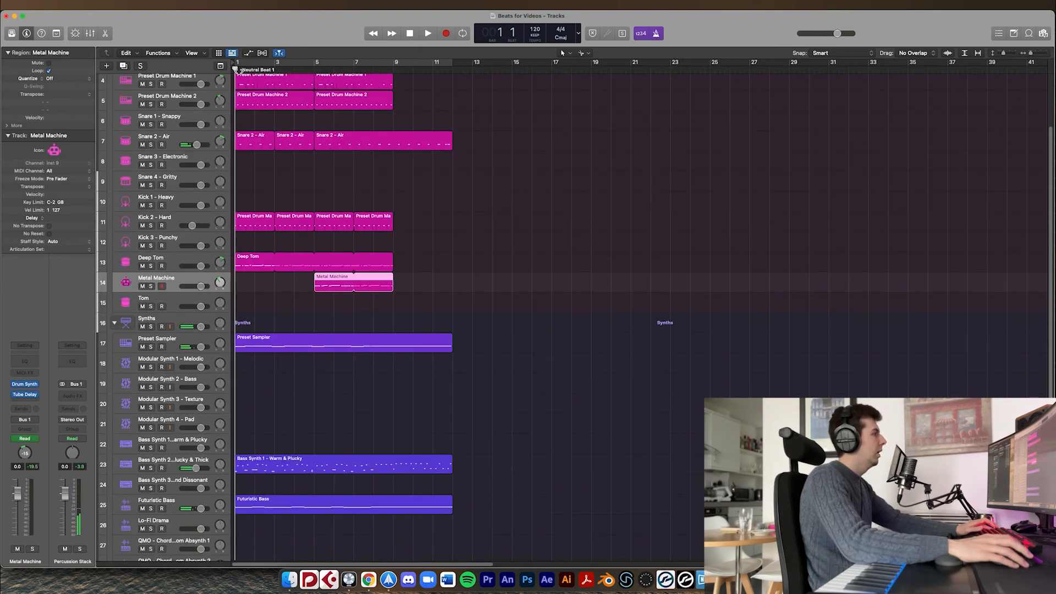
scroll(481, 311, down, 3)
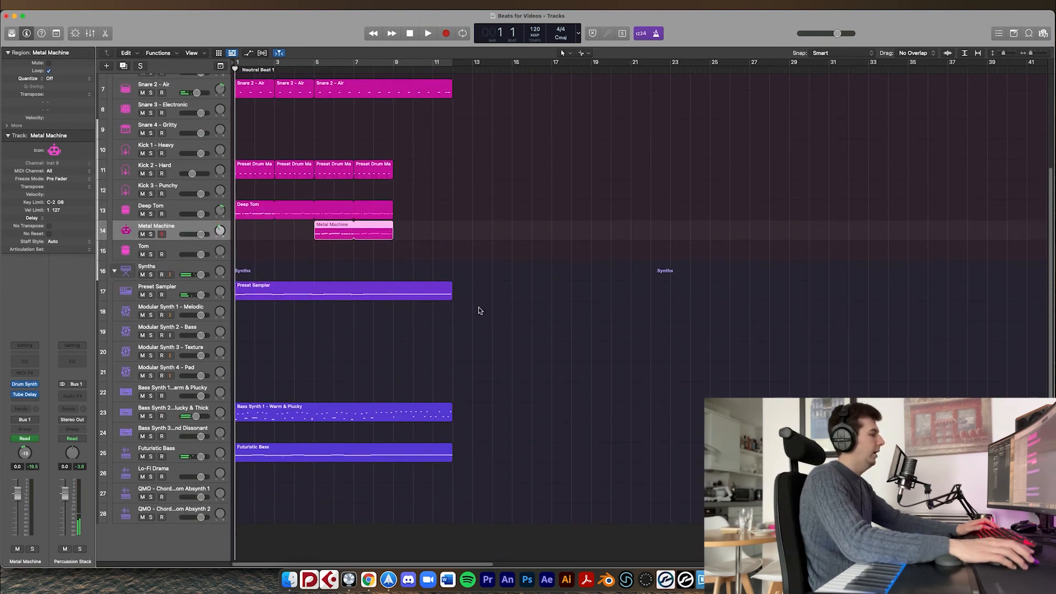
- Copy the Preset Sampler part to the QMO Absynth 2 track and transpose its notes up an octave during soloed playback
click(185, 489)
click(186, 504)
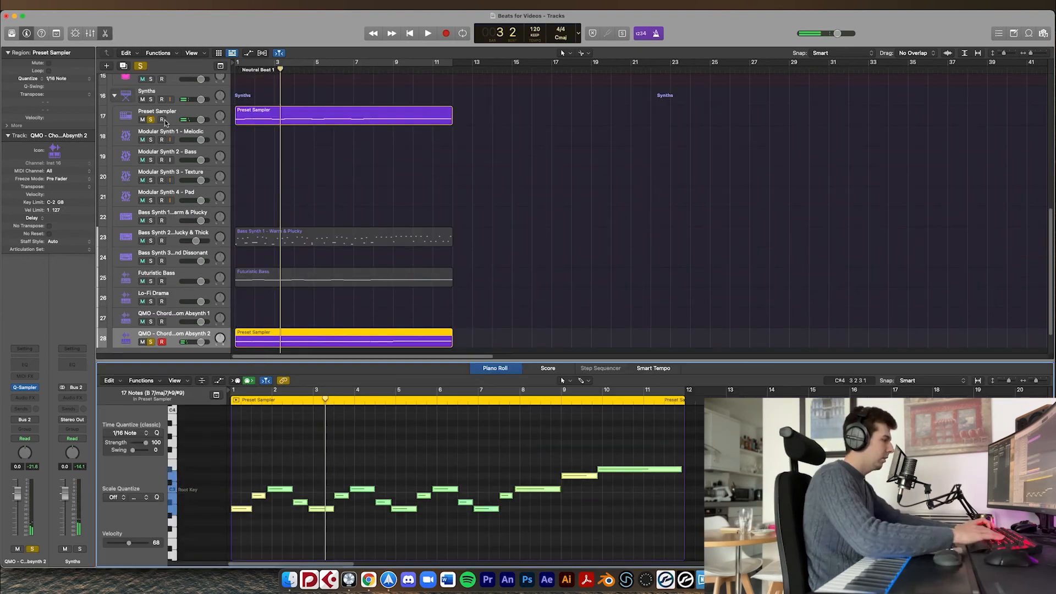
key(space)
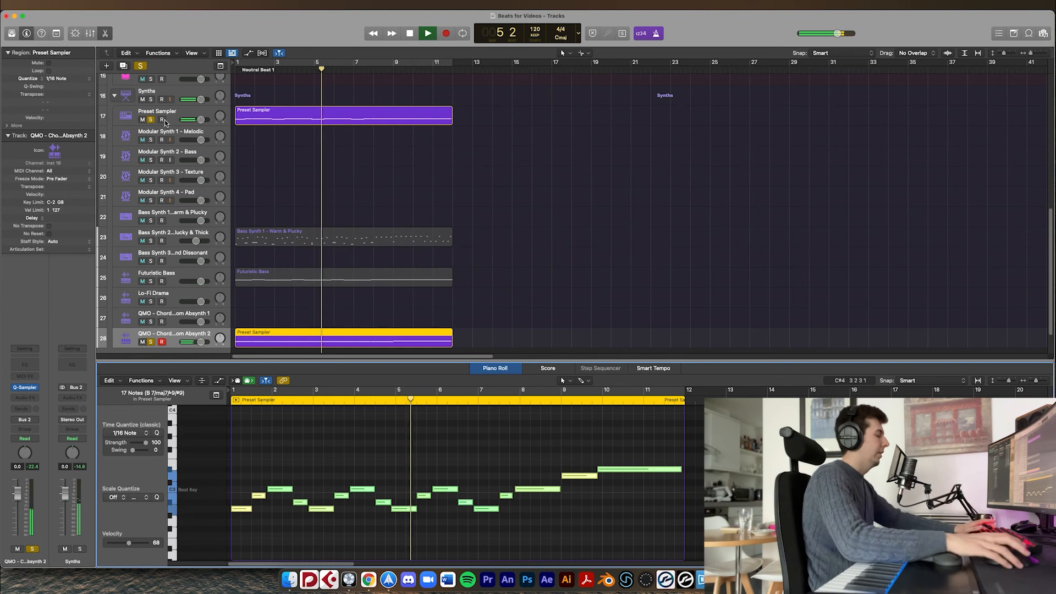
key(shift+alt+Up)
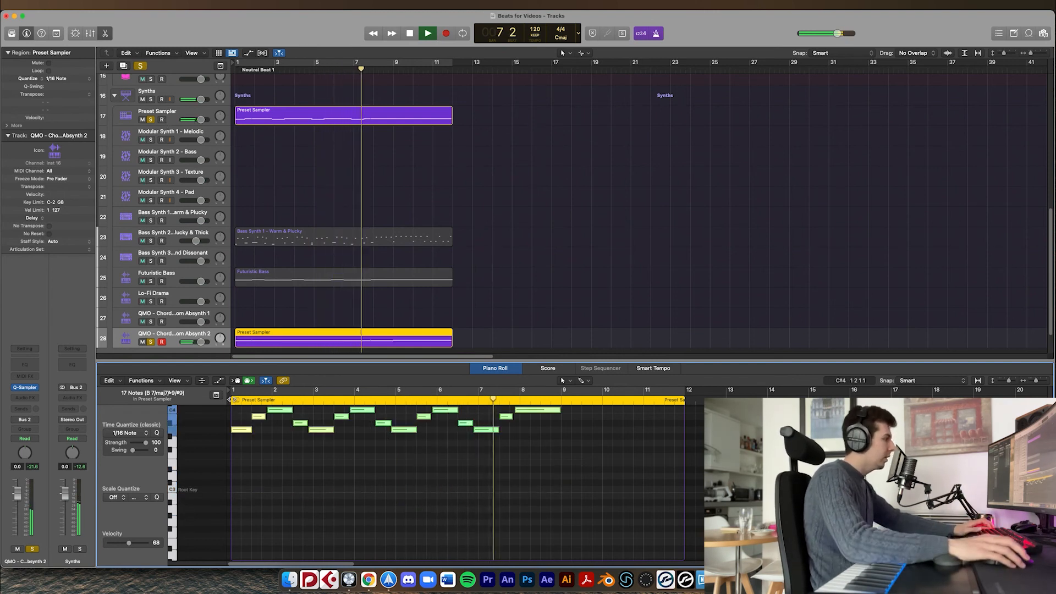
- Pan QMO Absynth 2 to +22 and copy its part onto the QMO Absynth 1 track
mouse_move(220, 343)
mouse_down()
mouse_move(270, 330)
mouse_move(270, 319)
mouse_move(220, 324)
mouse_up()
key(space)
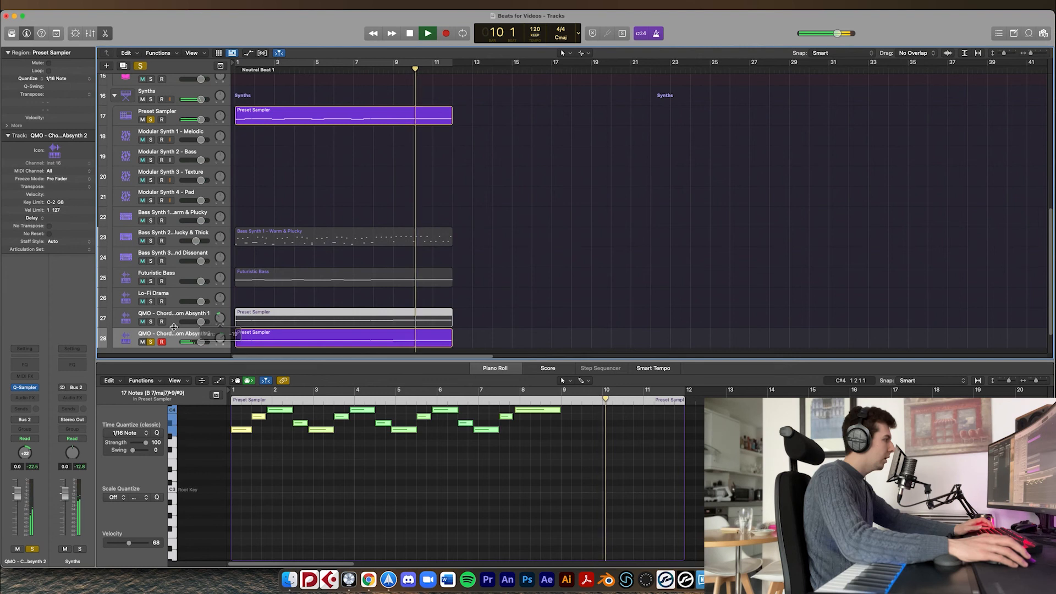
- Solo QMO Absynth 1 alongside the other layers, play them from the start and close the Piano Roll
click(151, 322)
click(237, 70)
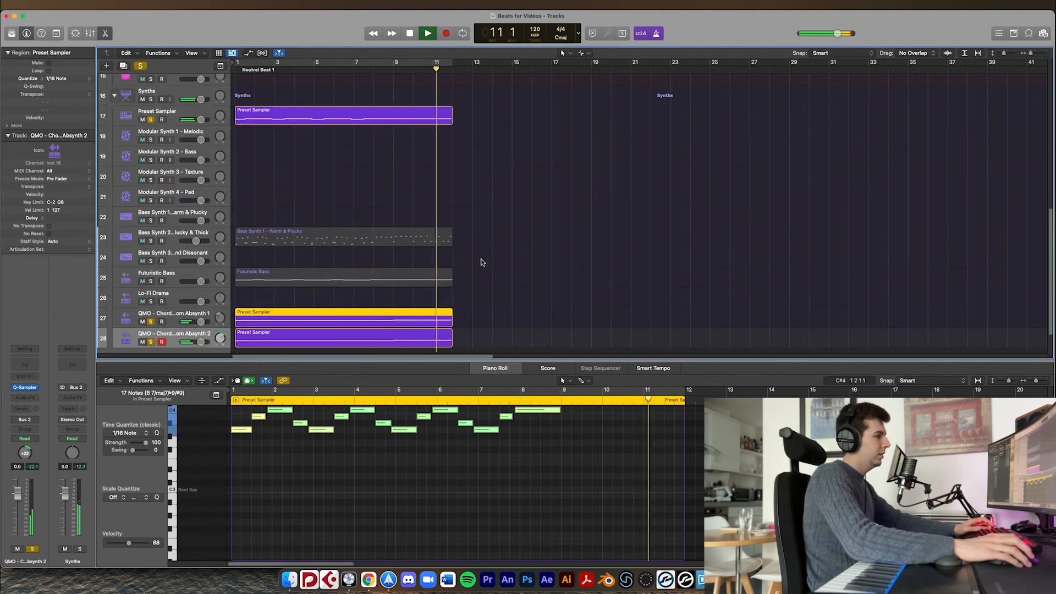
key(space)
key(e)
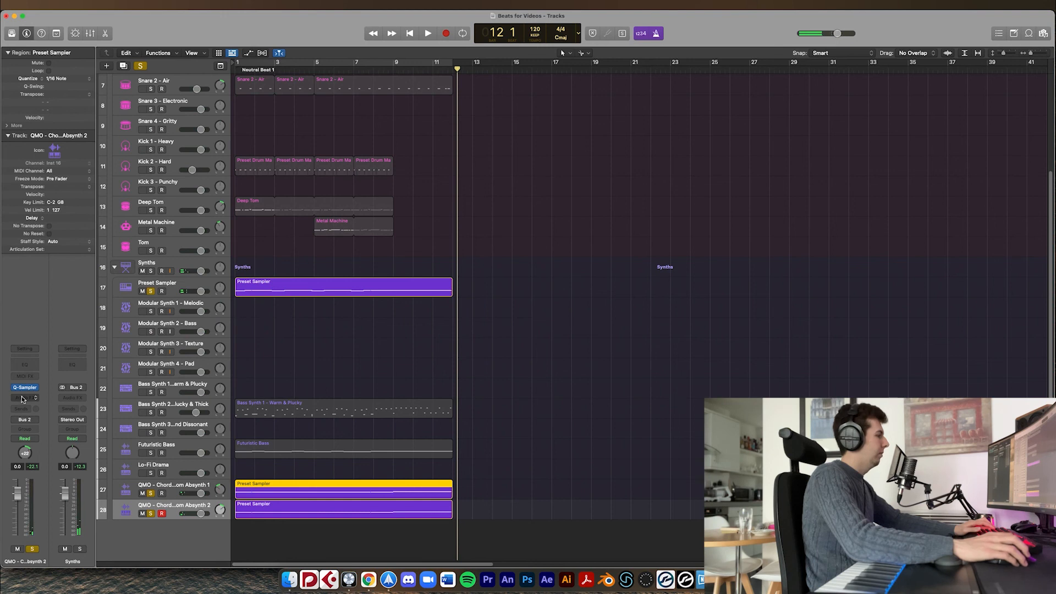
- Send both QMO Absynth tracks to the Bus 3 reverb and play them with Preset Sampler unsoloed
click(23, 398)
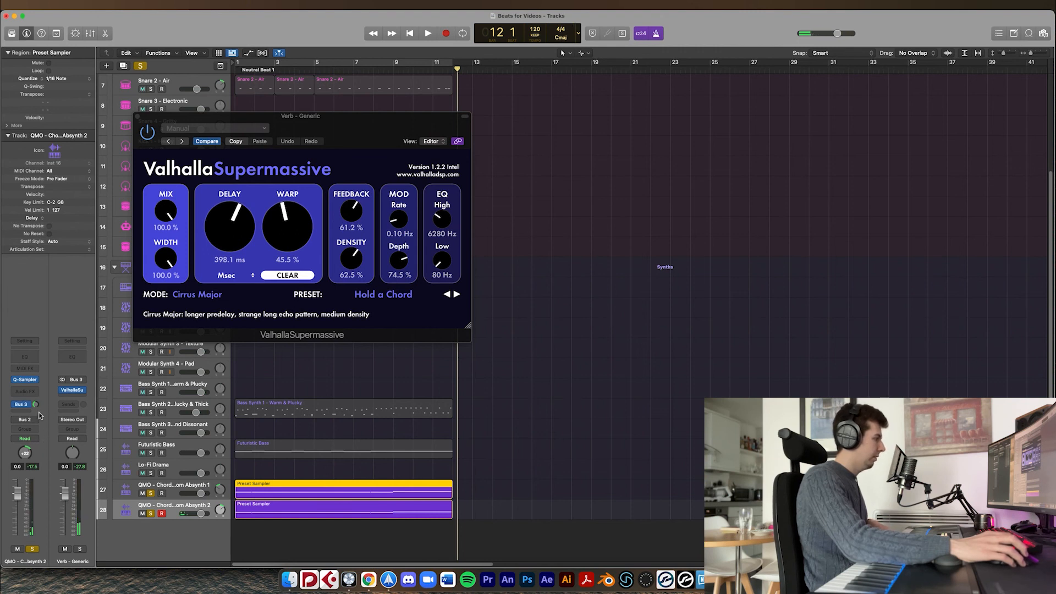
key(space)
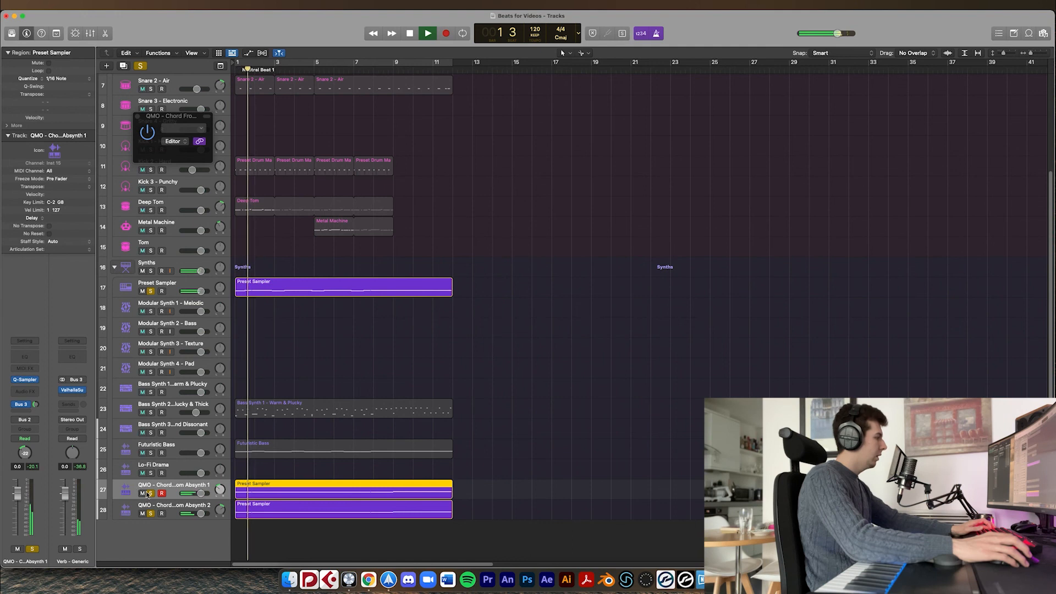
click(153, 292)
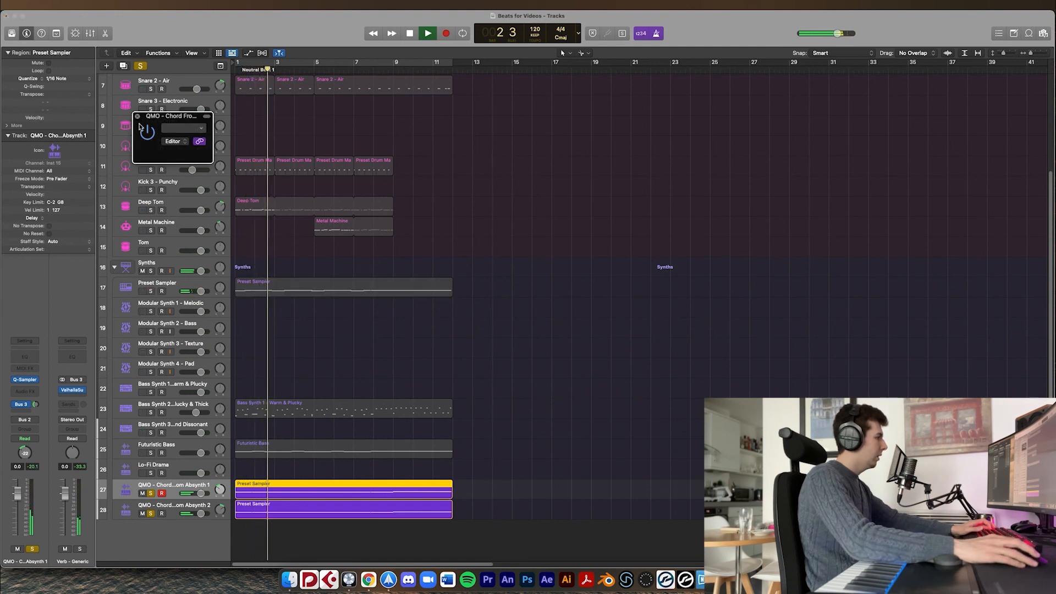
- Load the medium reverb preset Bright Room in ValhallaSupermassive on the Bus 3 return, audition it and close the plug-in
click(171, 505)
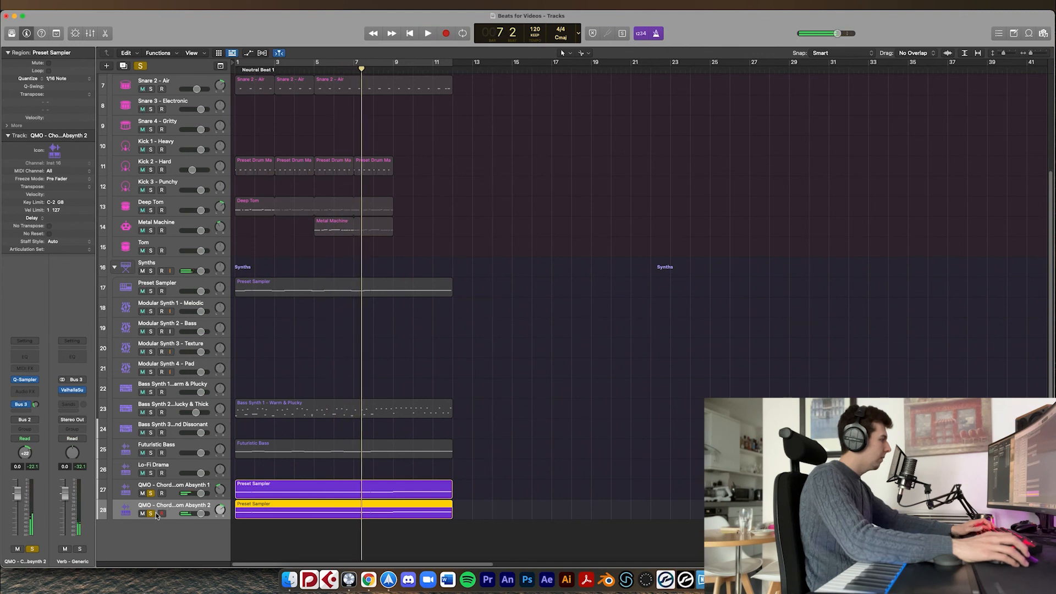
click(75, 390)
click(383, 297)
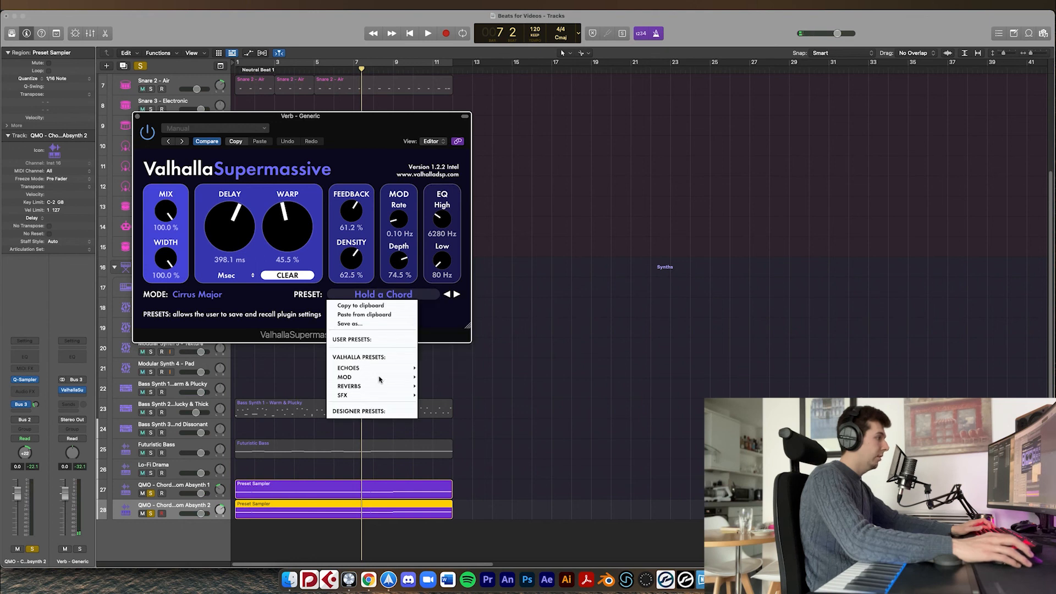
mouse_move(448, 369)
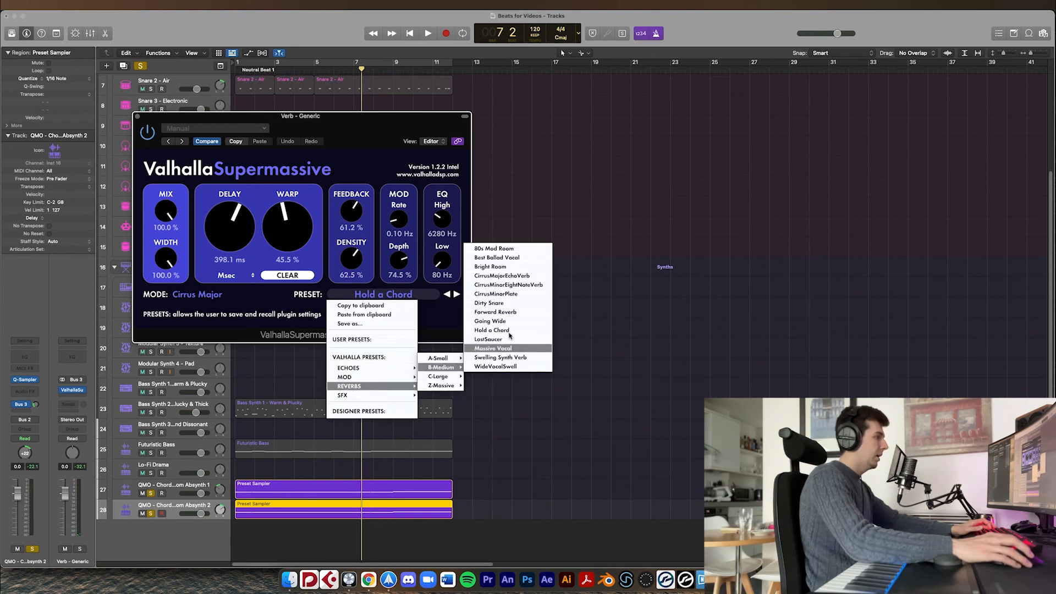
click(490, 267)
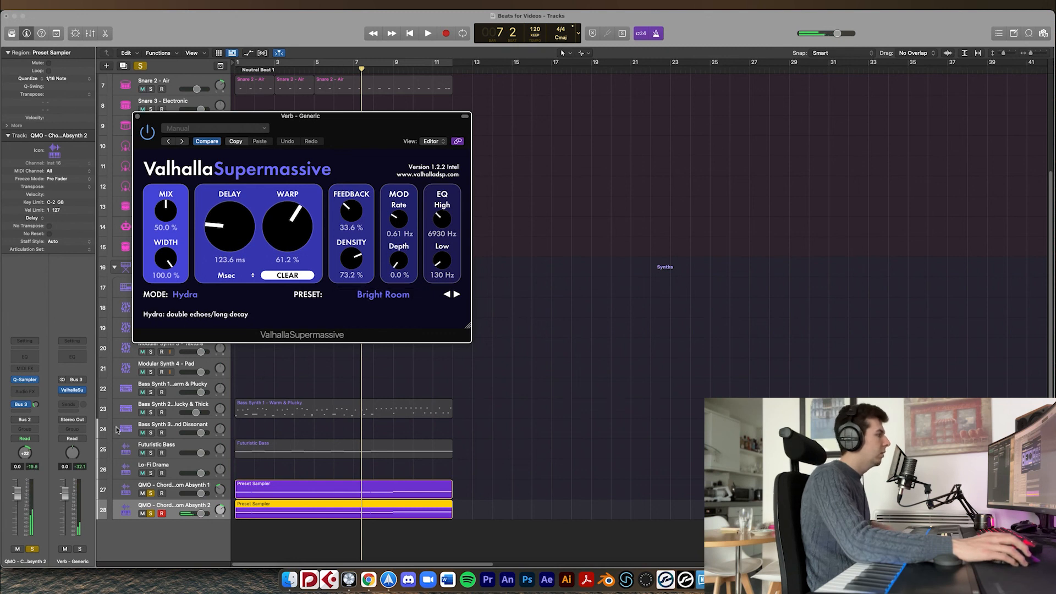
key(space)
click(137, 116)
key(space)
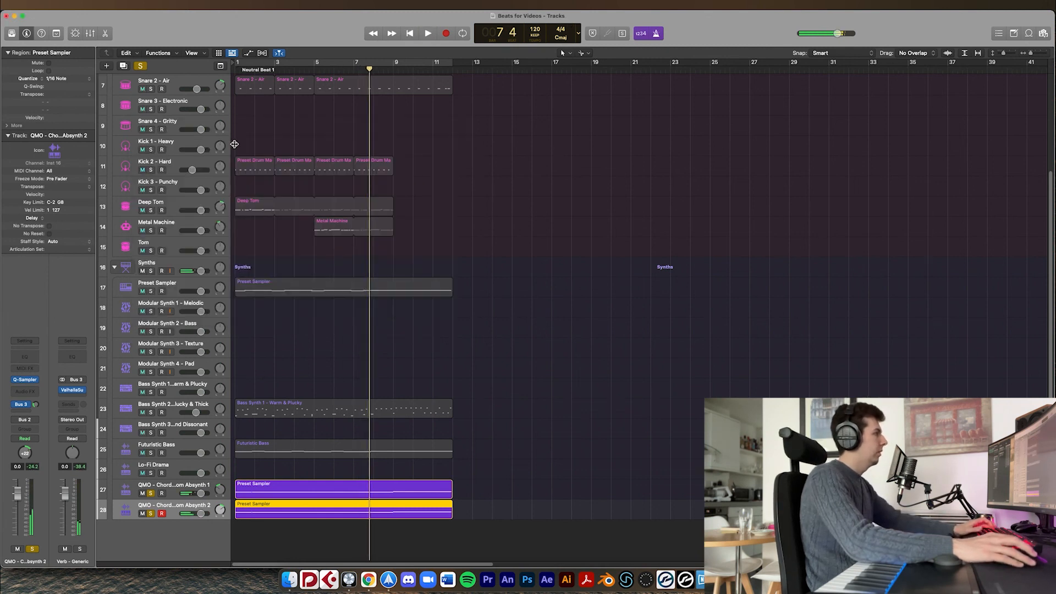
- Unsolo the QMO Absynth tracks and play the full arrangement from the start with cycling enabled over the beat
key(Return)
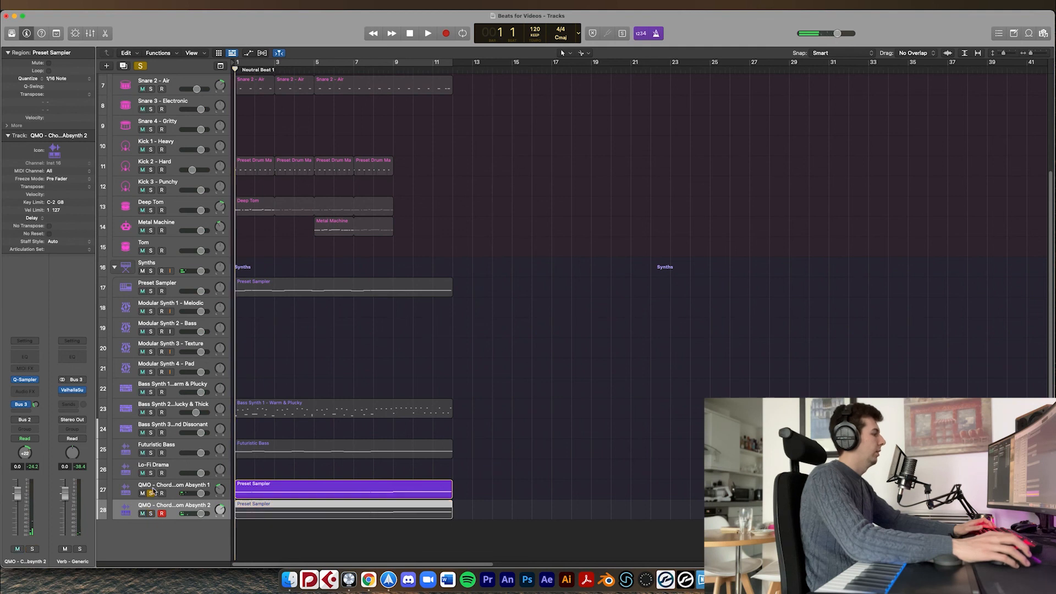
click(151, 493)
key(space)
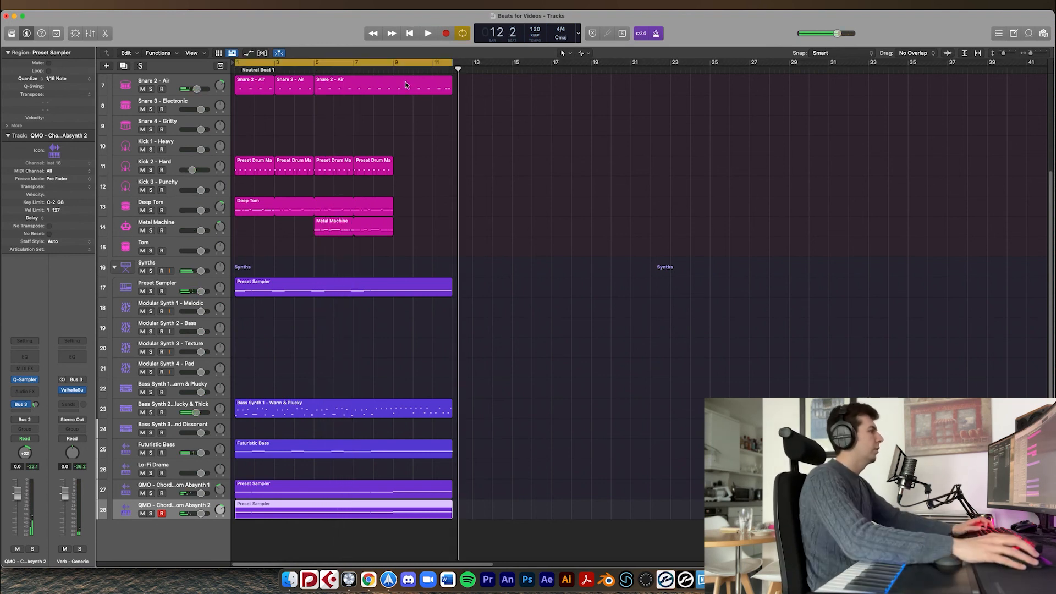
click(423, 70)
key(space)
click(417, 72)
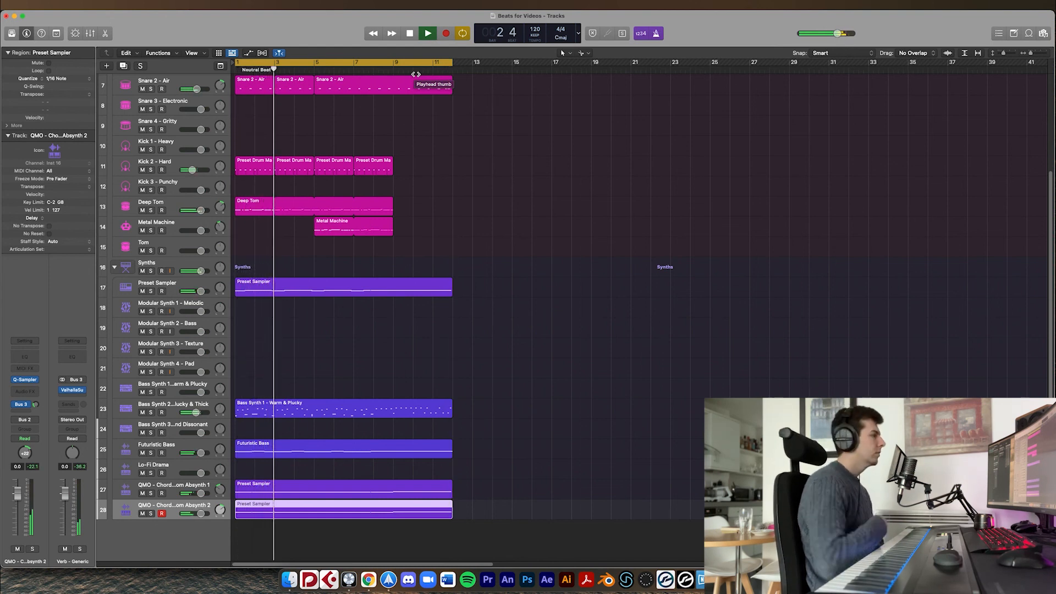
key(space)
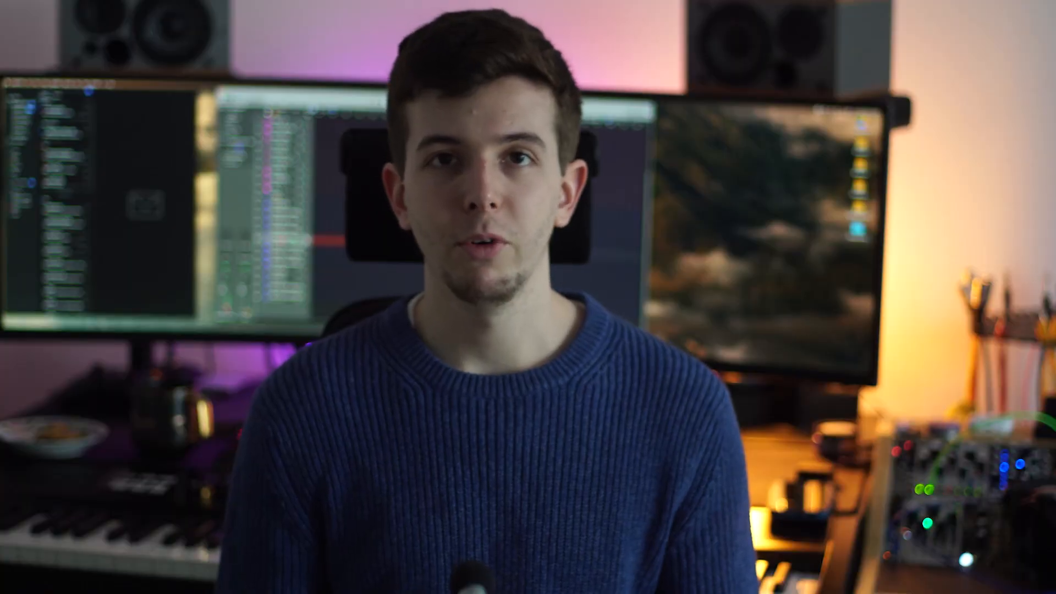